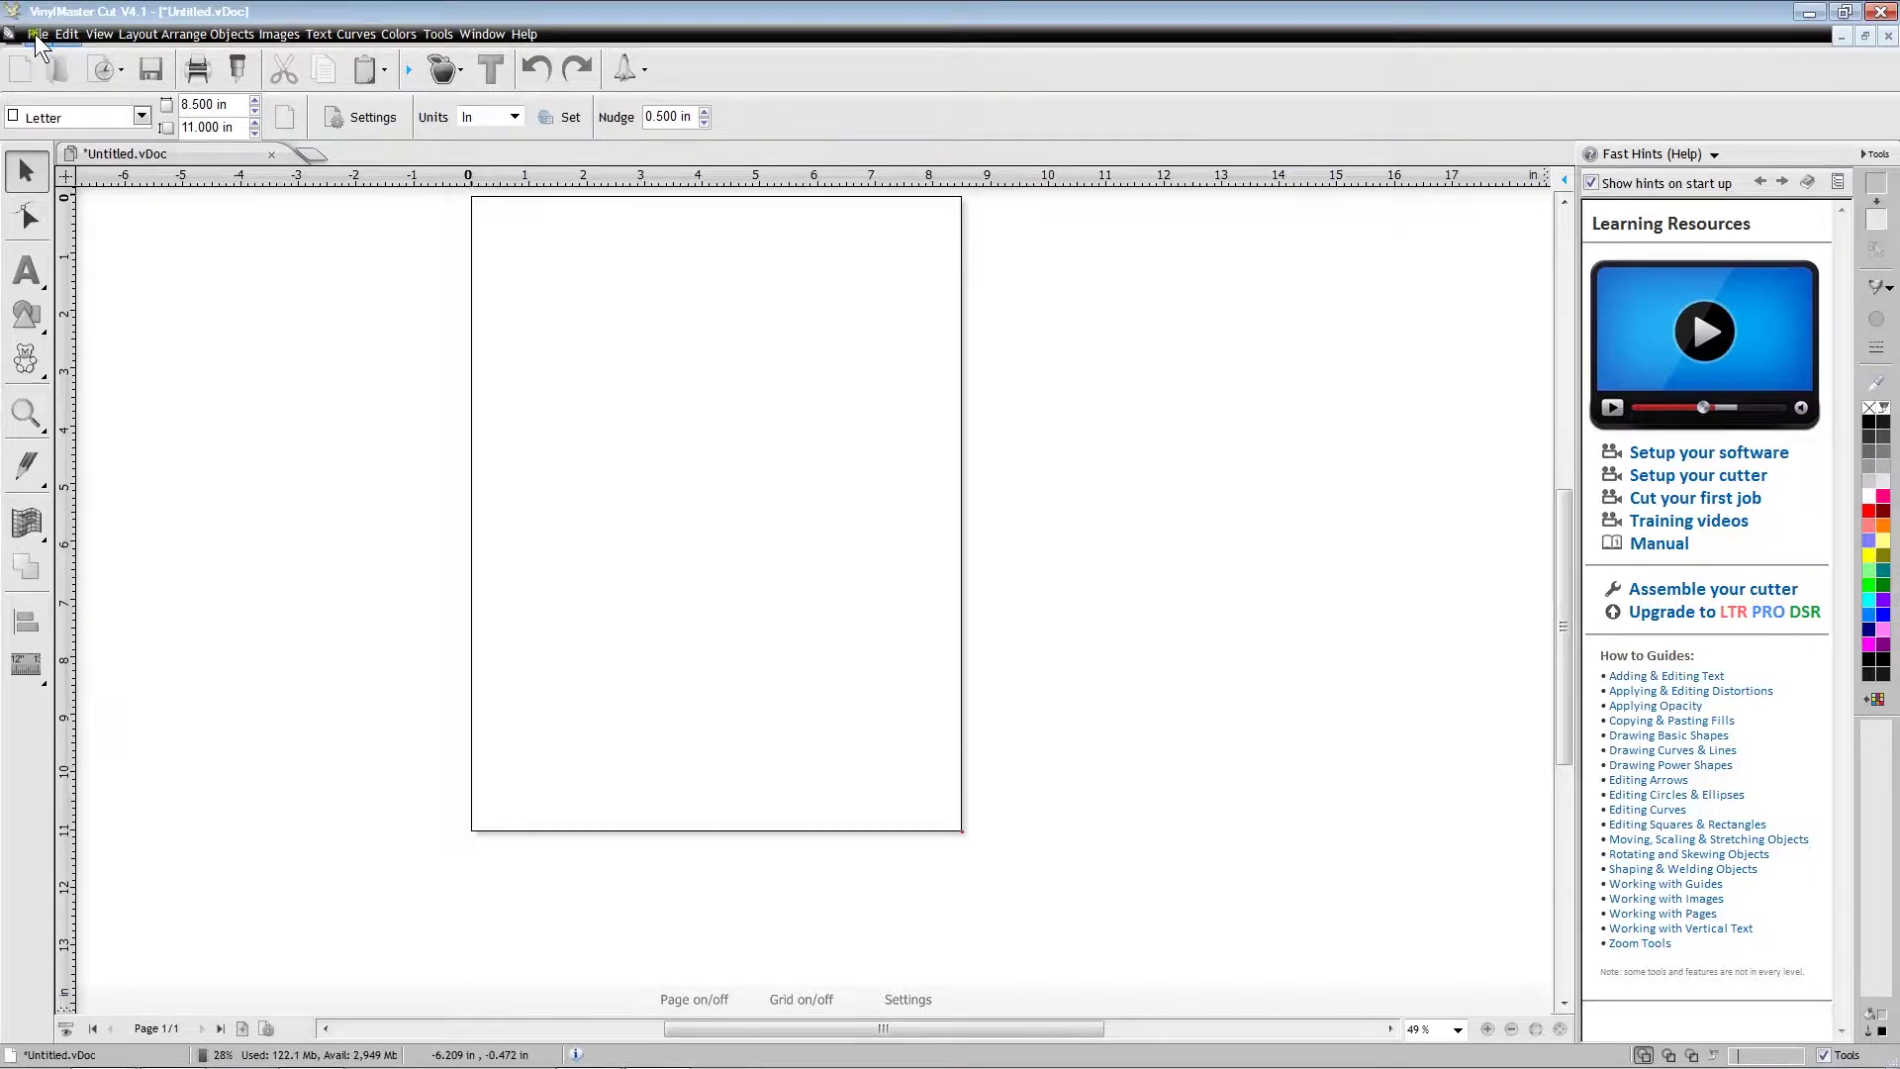
- Import the basketball SVG file from the Pictures library and place it on the lower half of the page
click(36, 33)
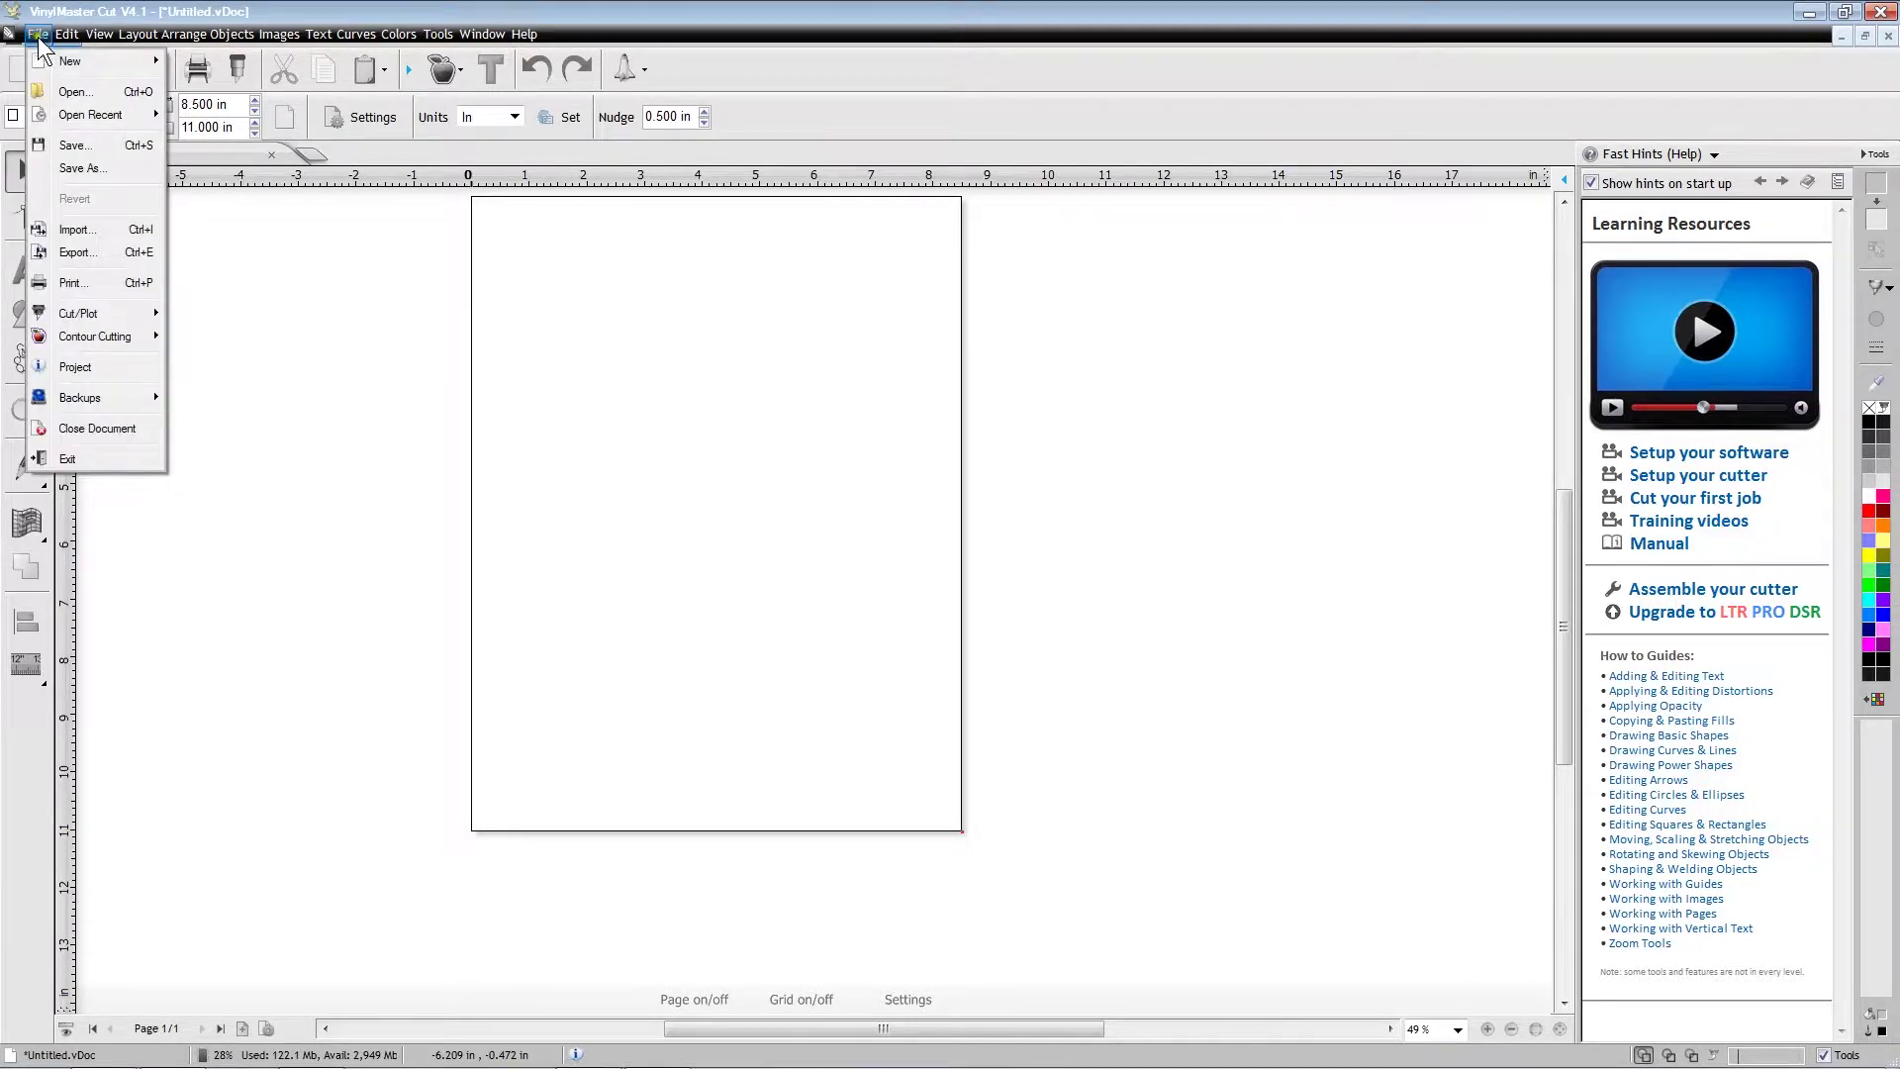
click(96, 231)
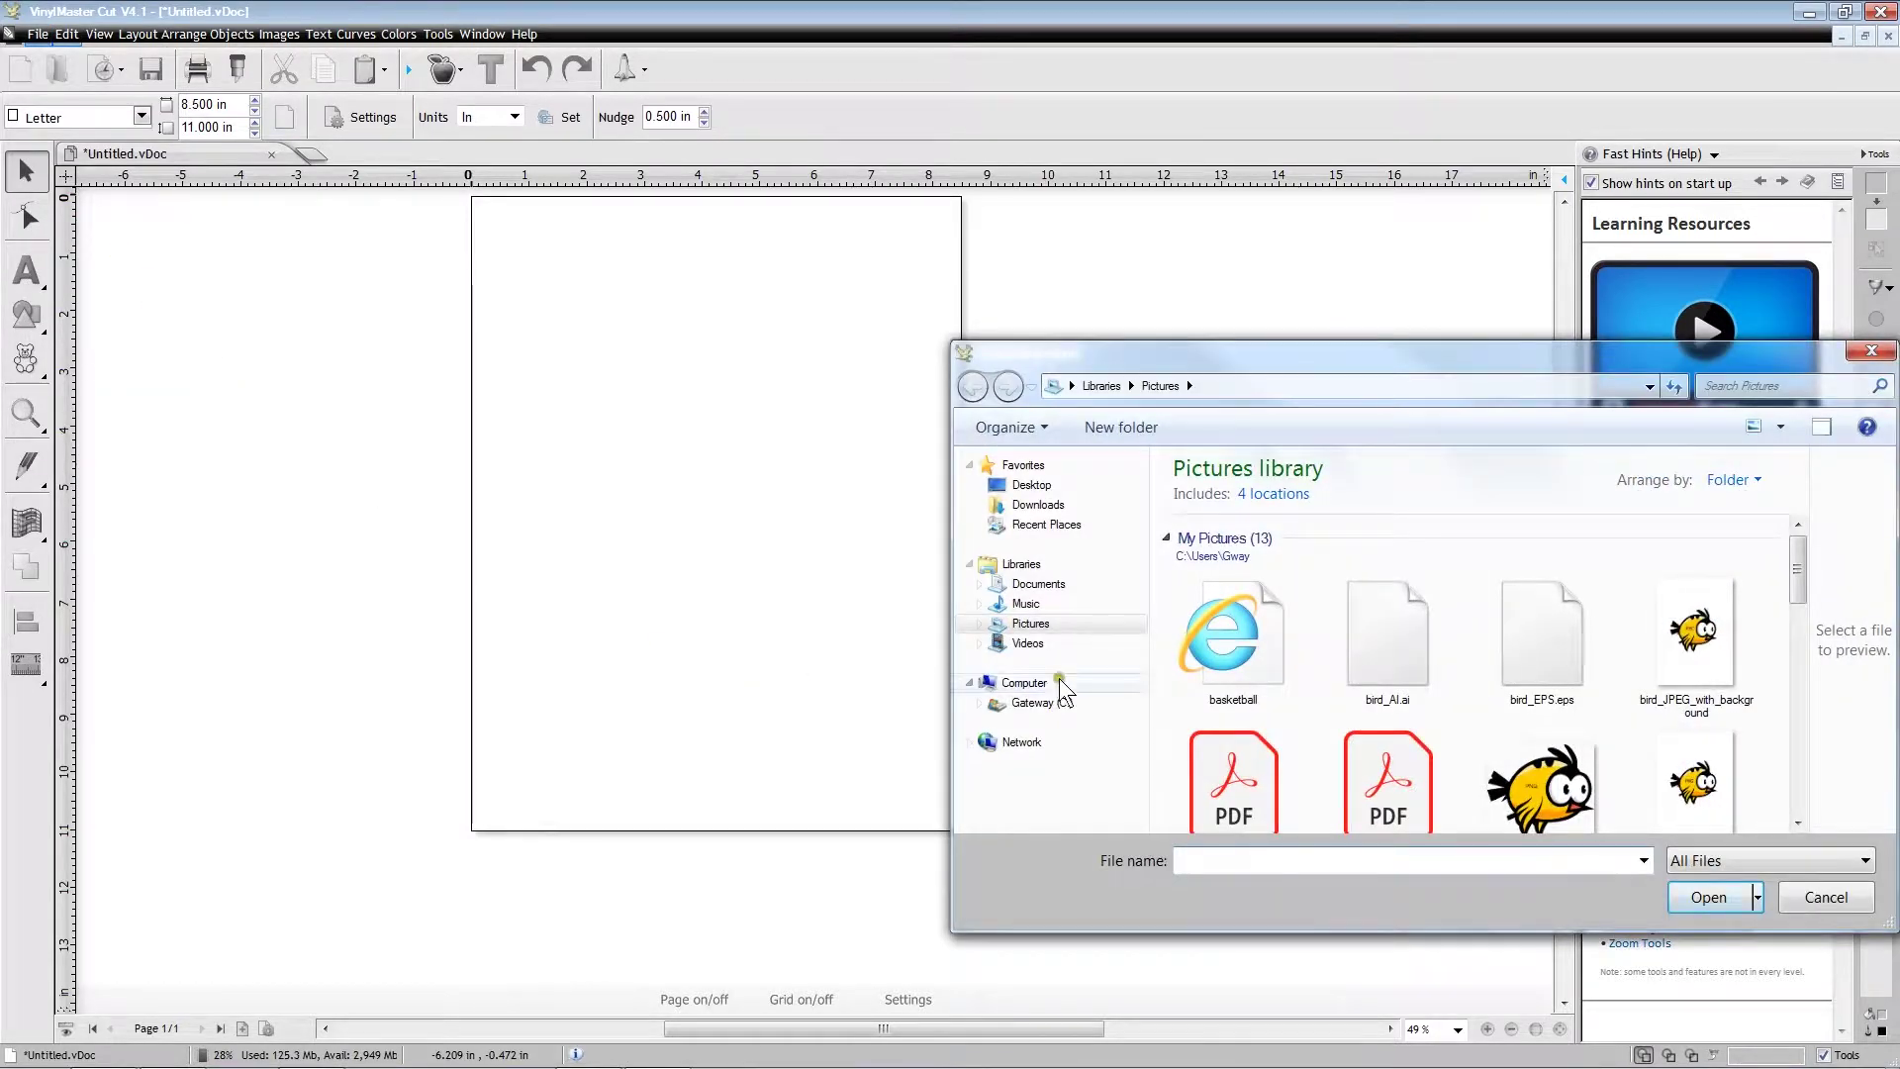
click(1252, 678)
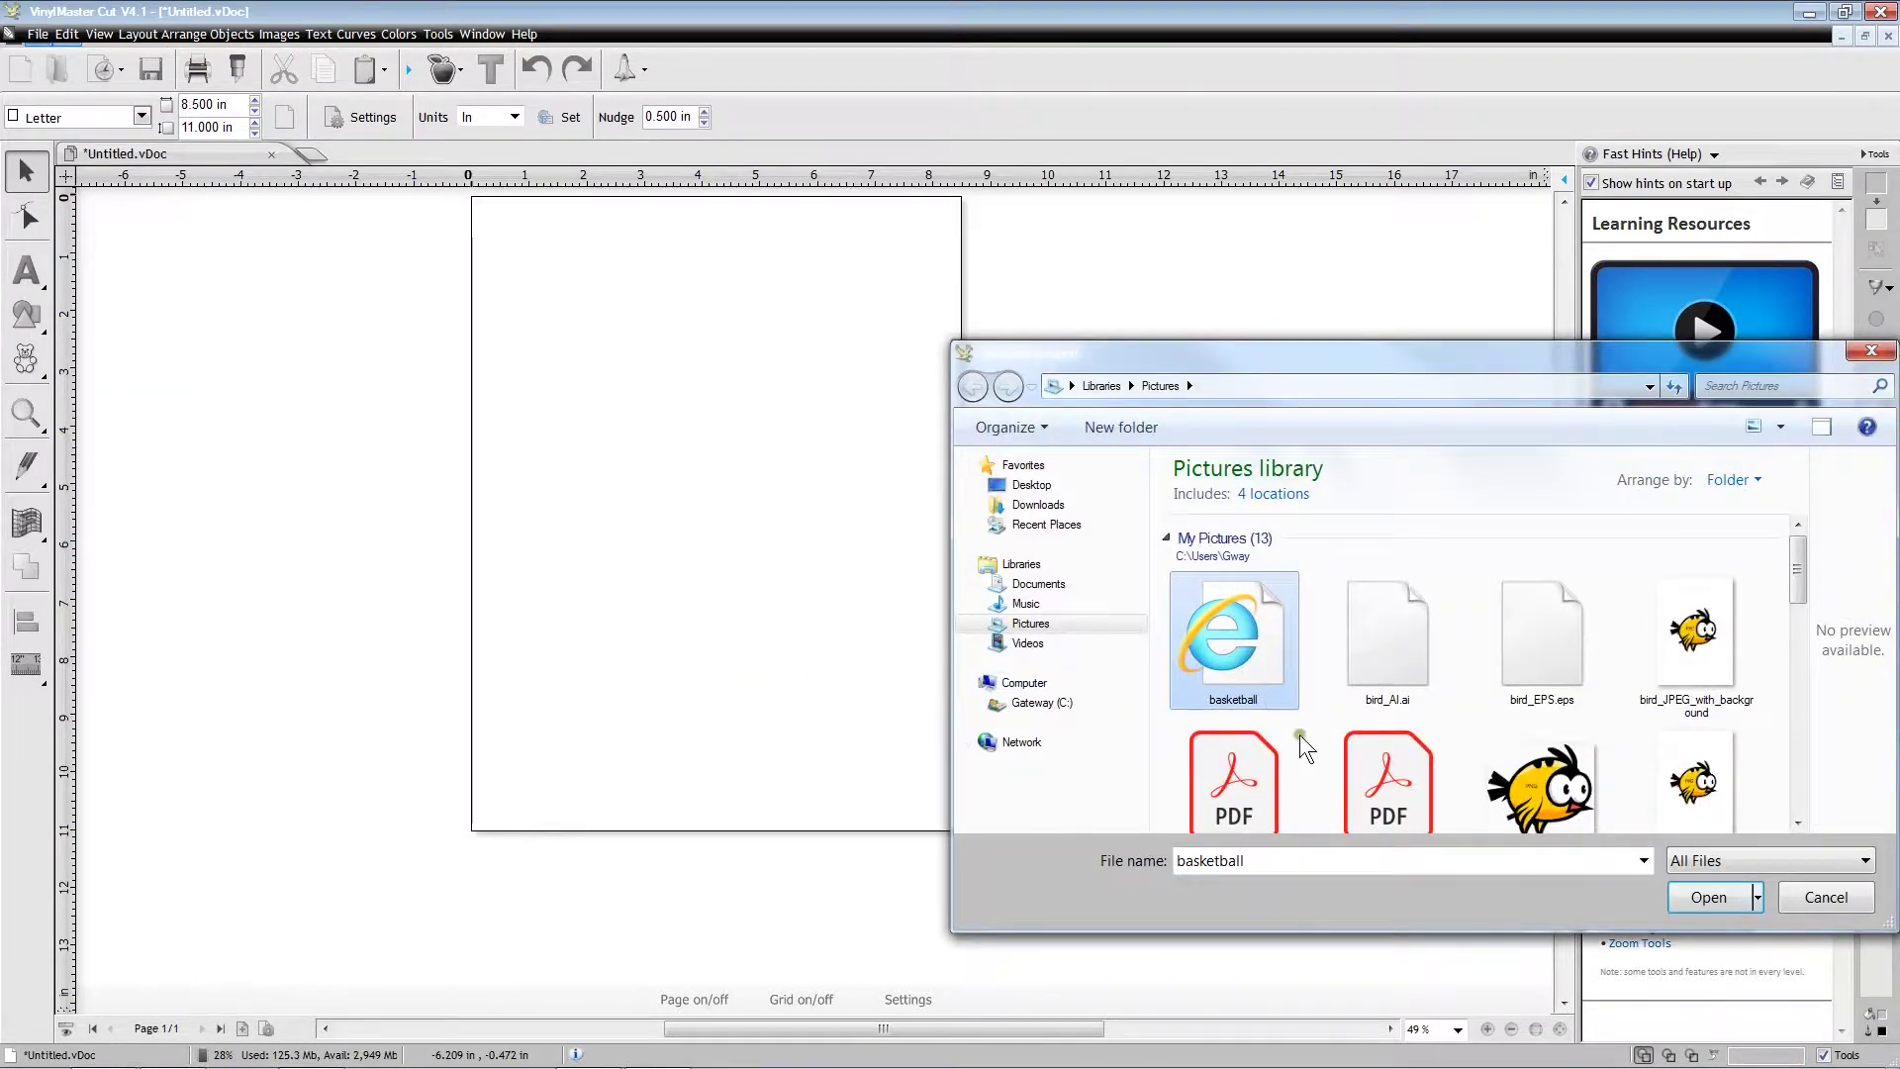
click(1720, 897)
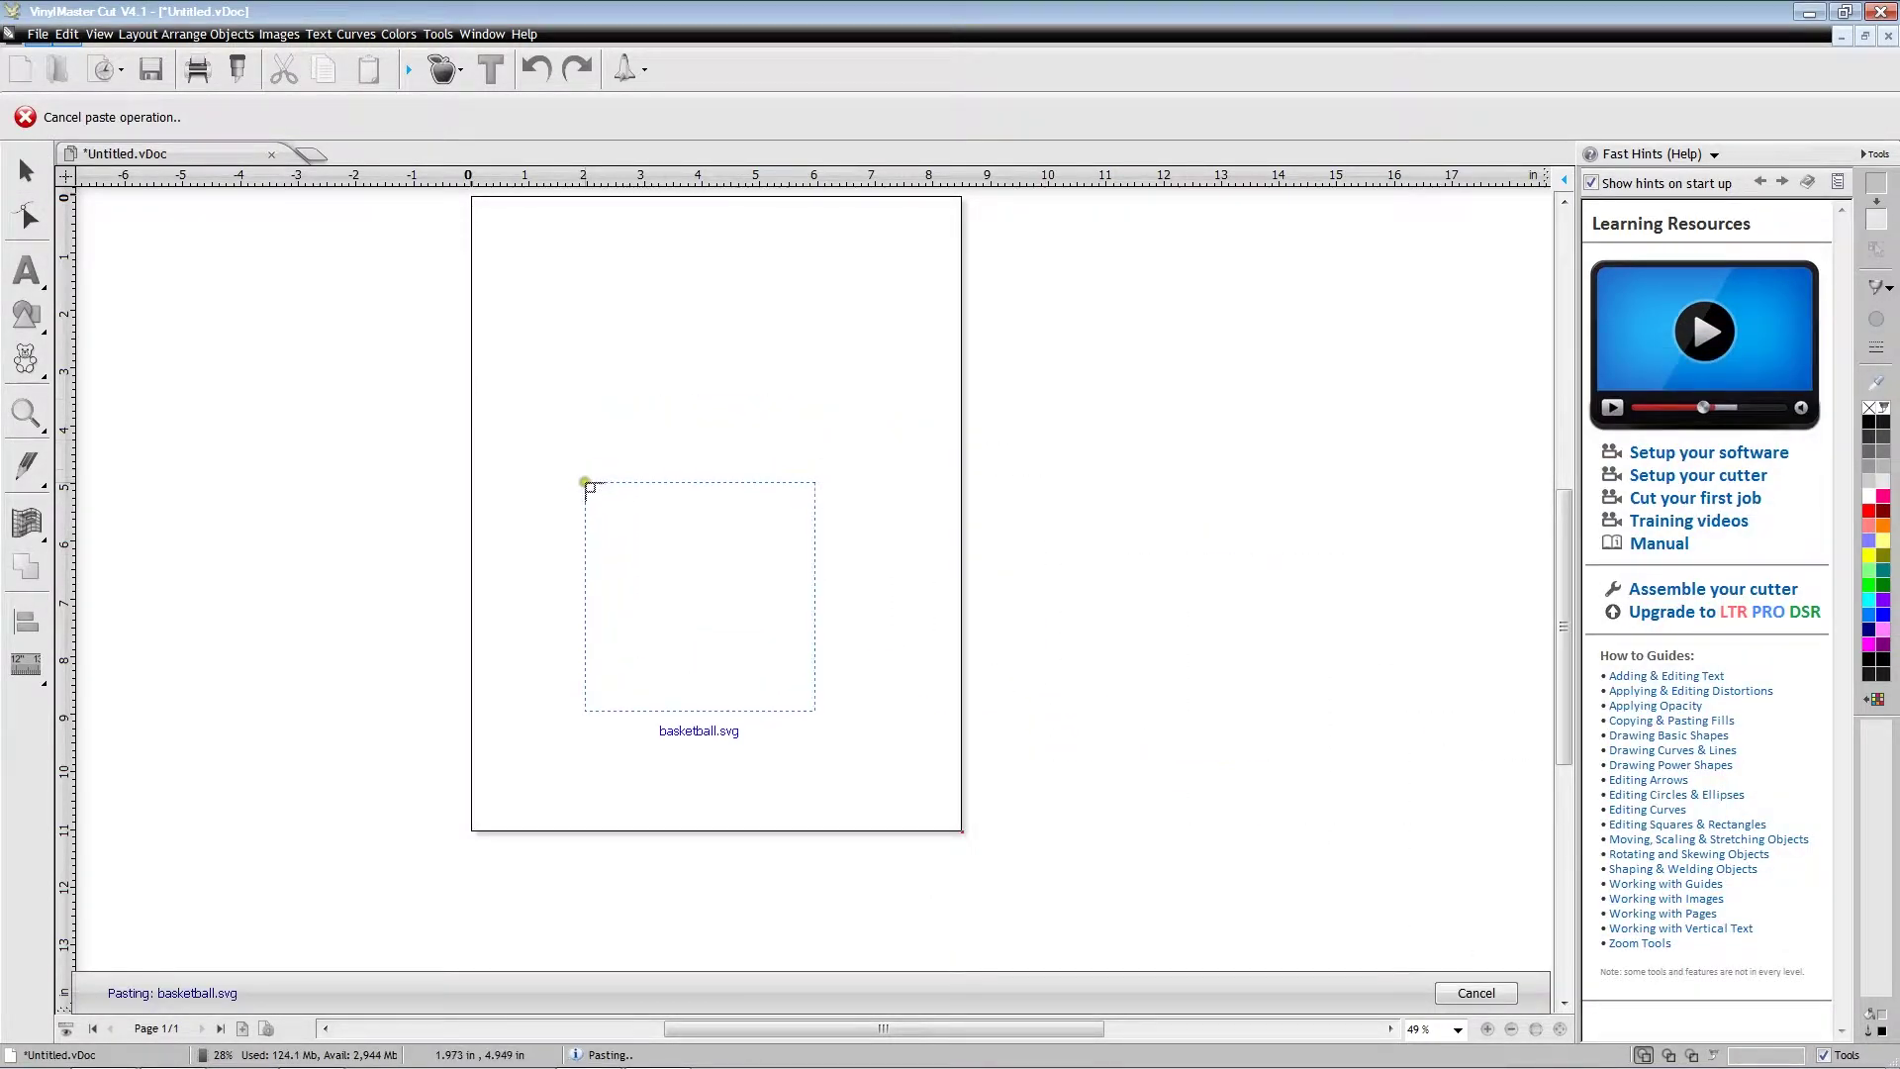
click(534, 529)
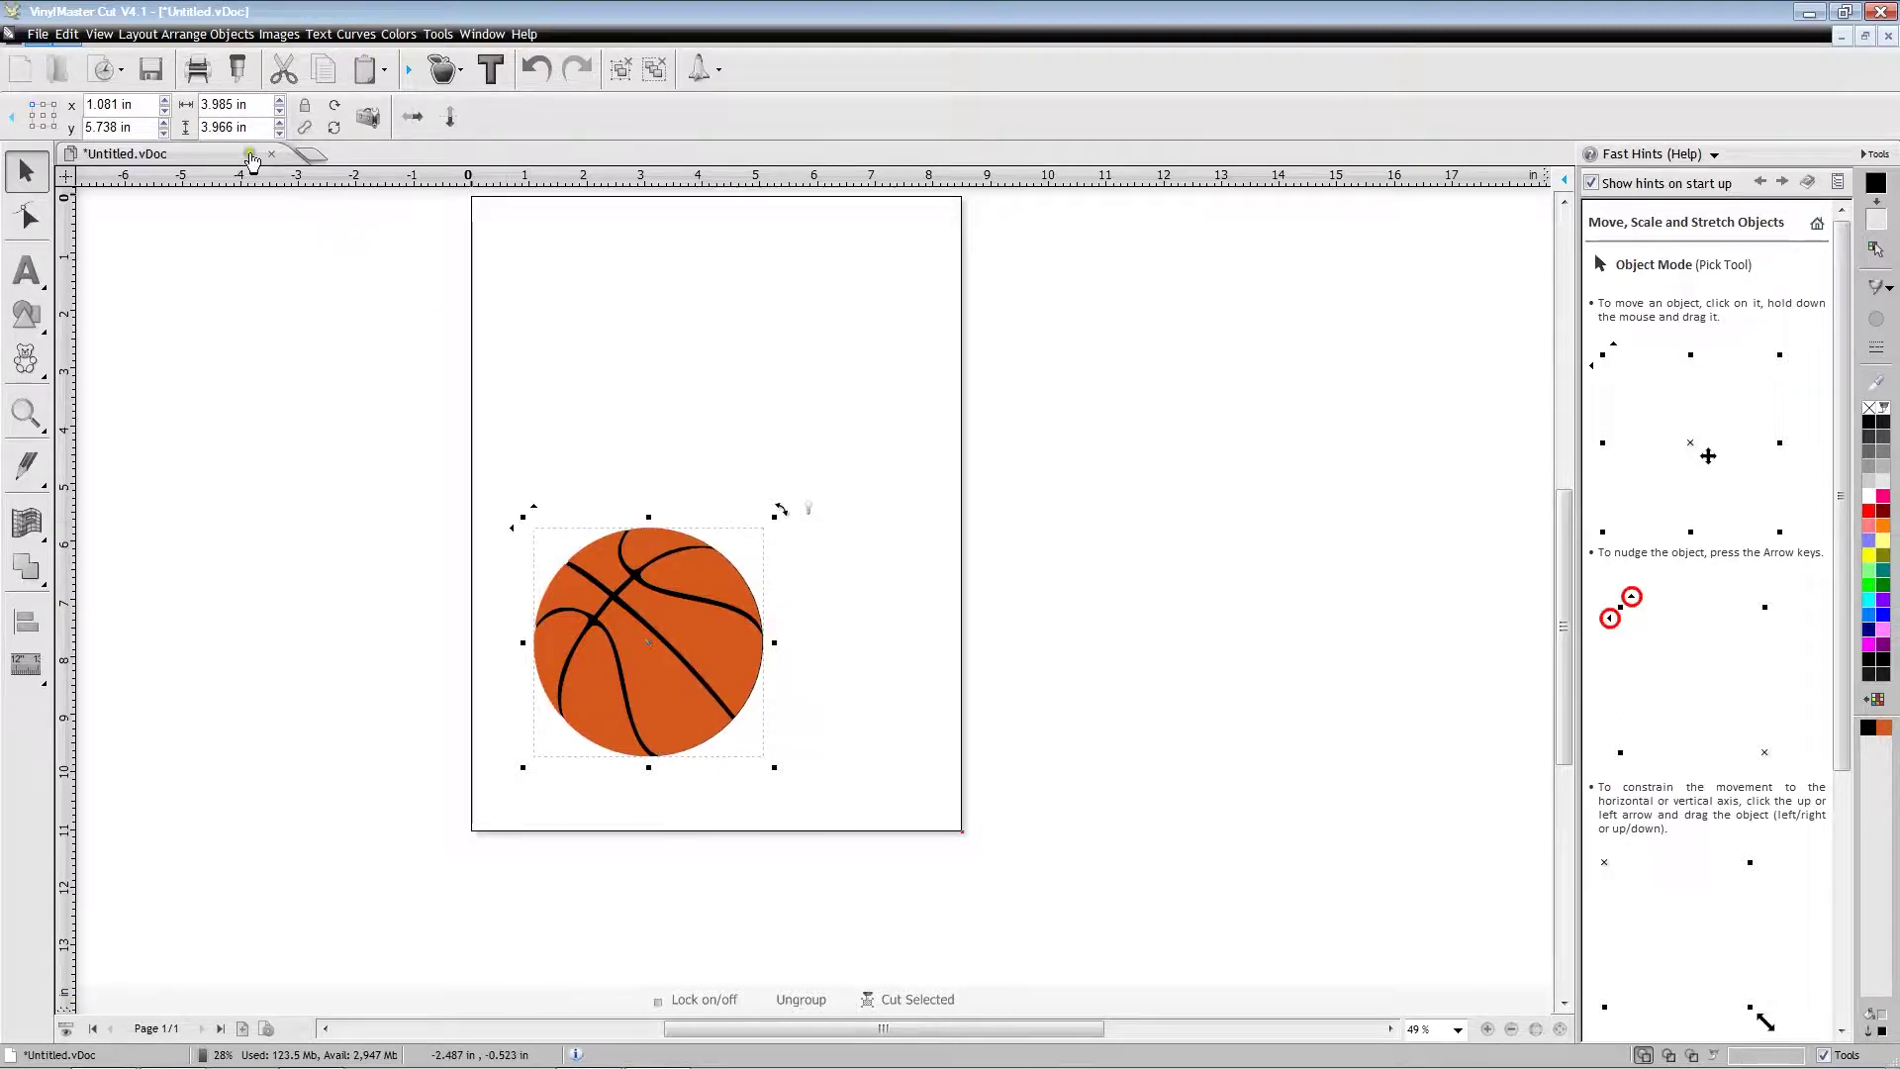
- Center the basketball on the page both vertically and horizontally with the Align & Distribute commands
click(196, 35)
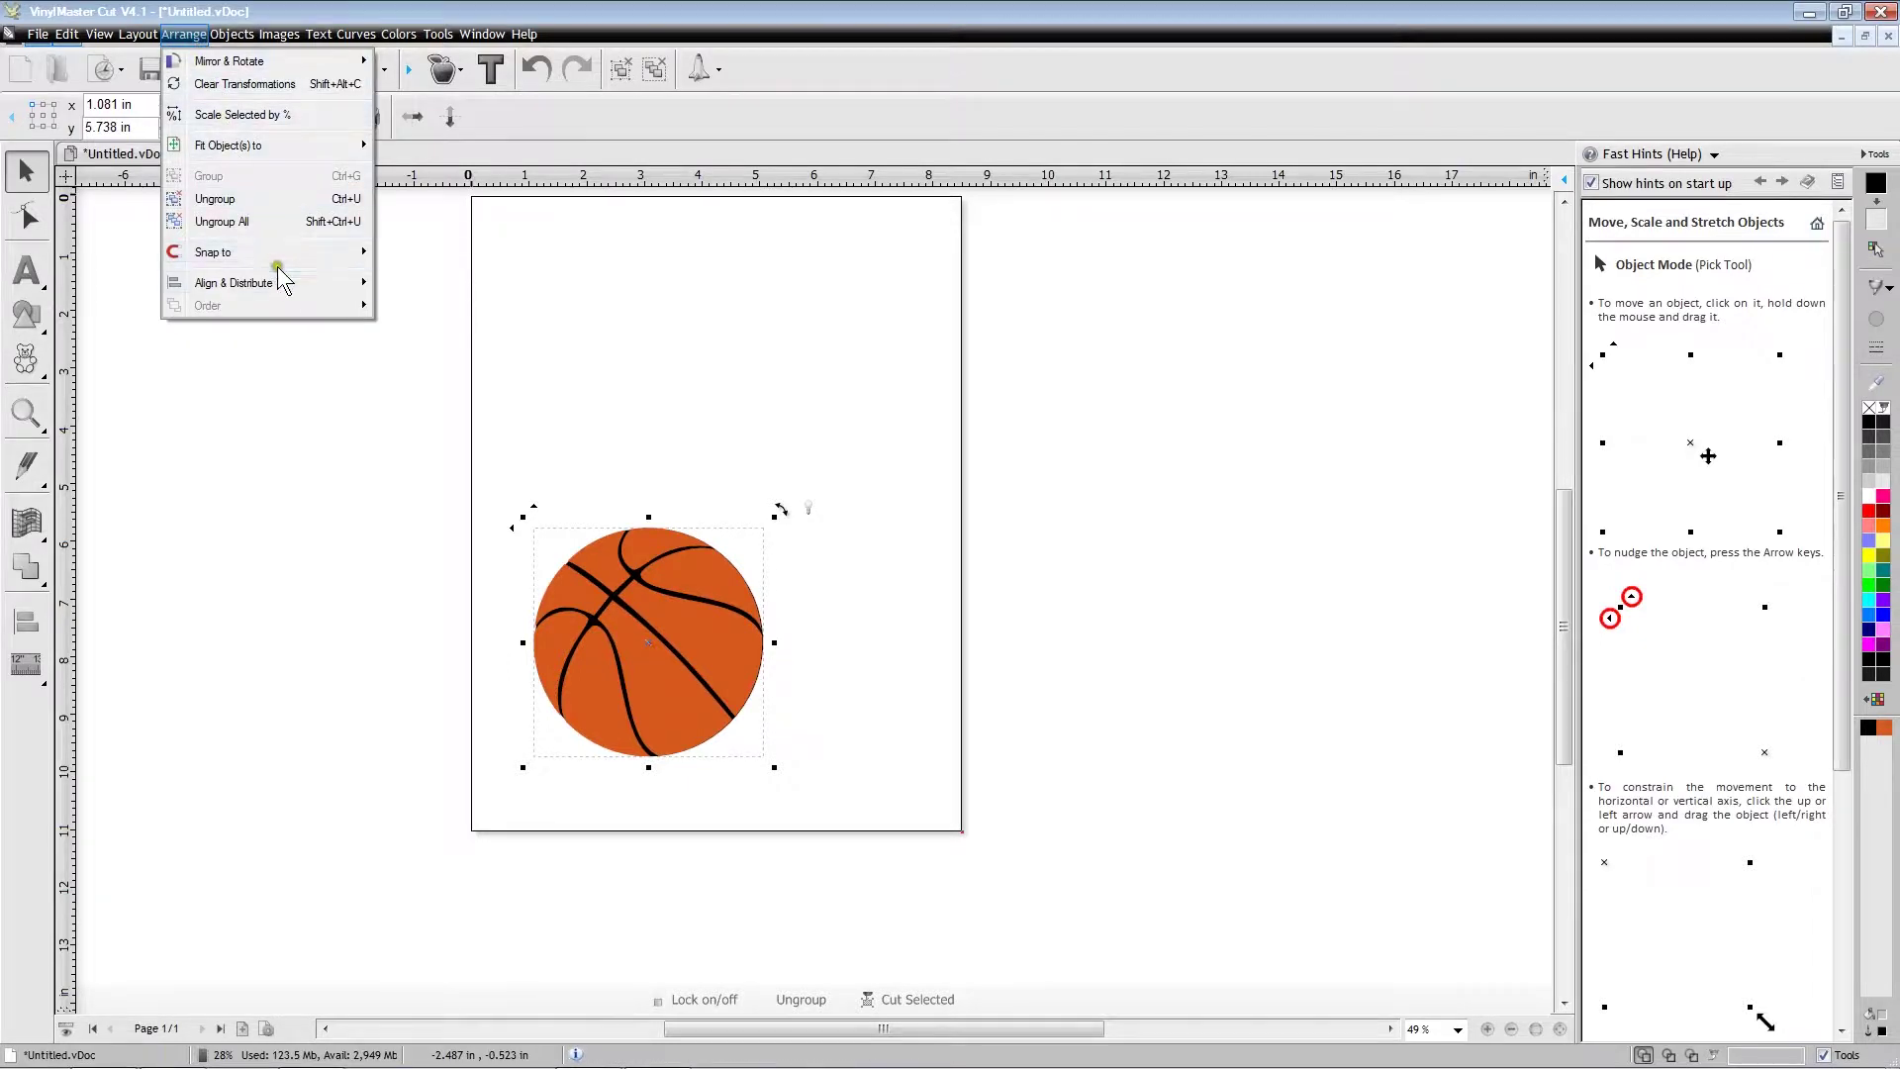
mouse_move(287, 283)
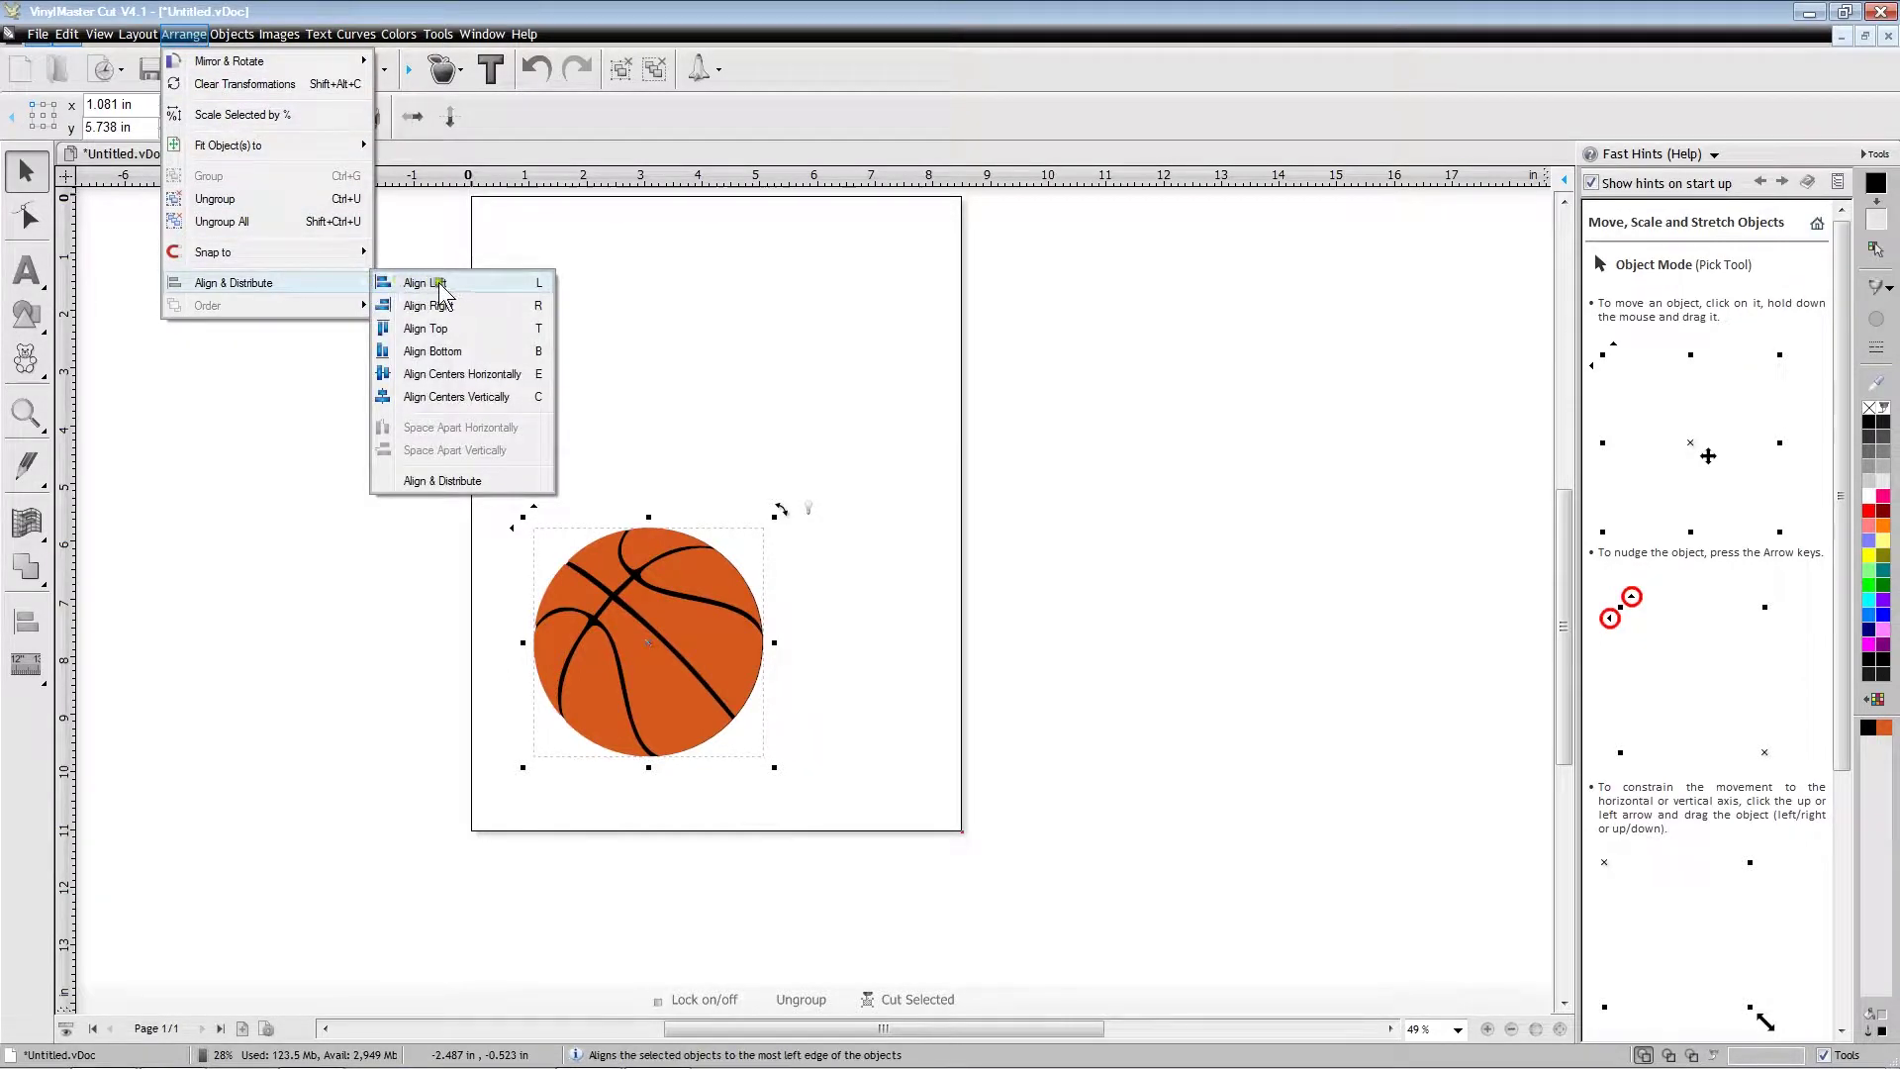
click(516, 398)
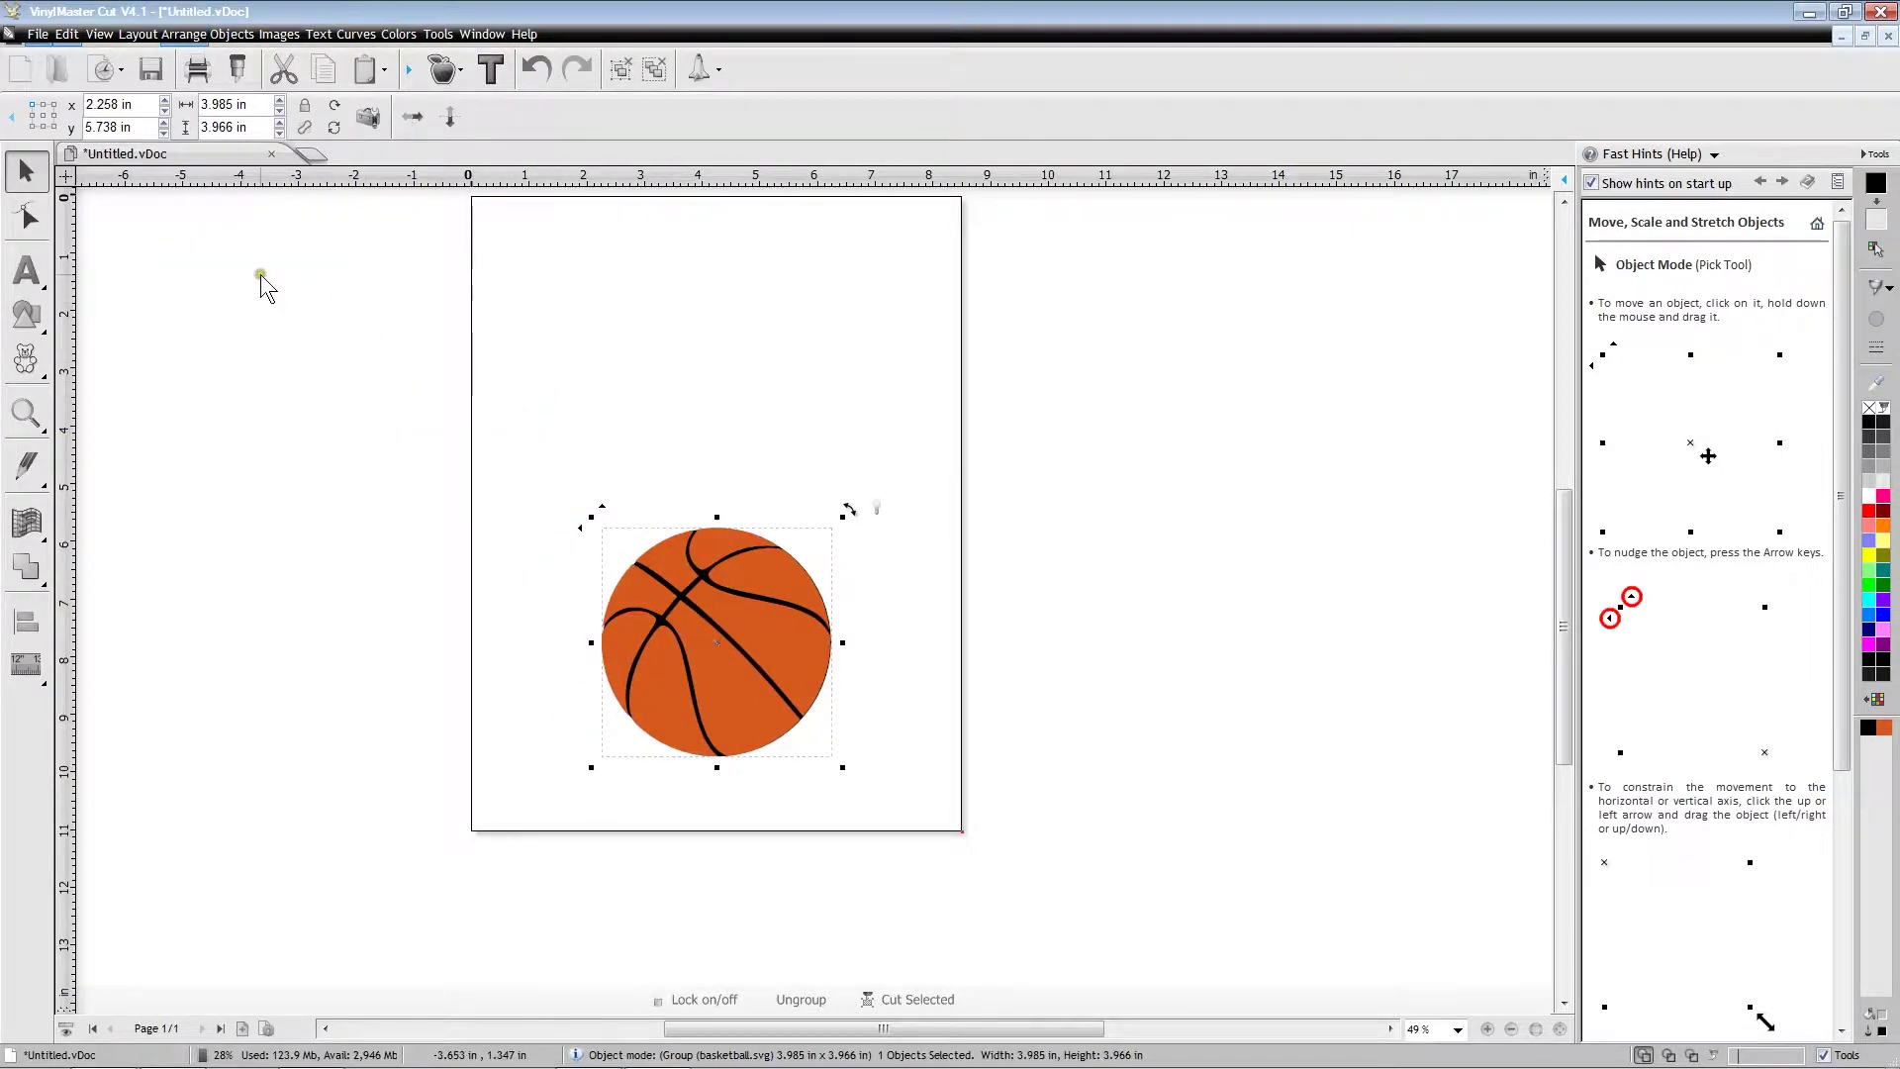
click(184, 35)
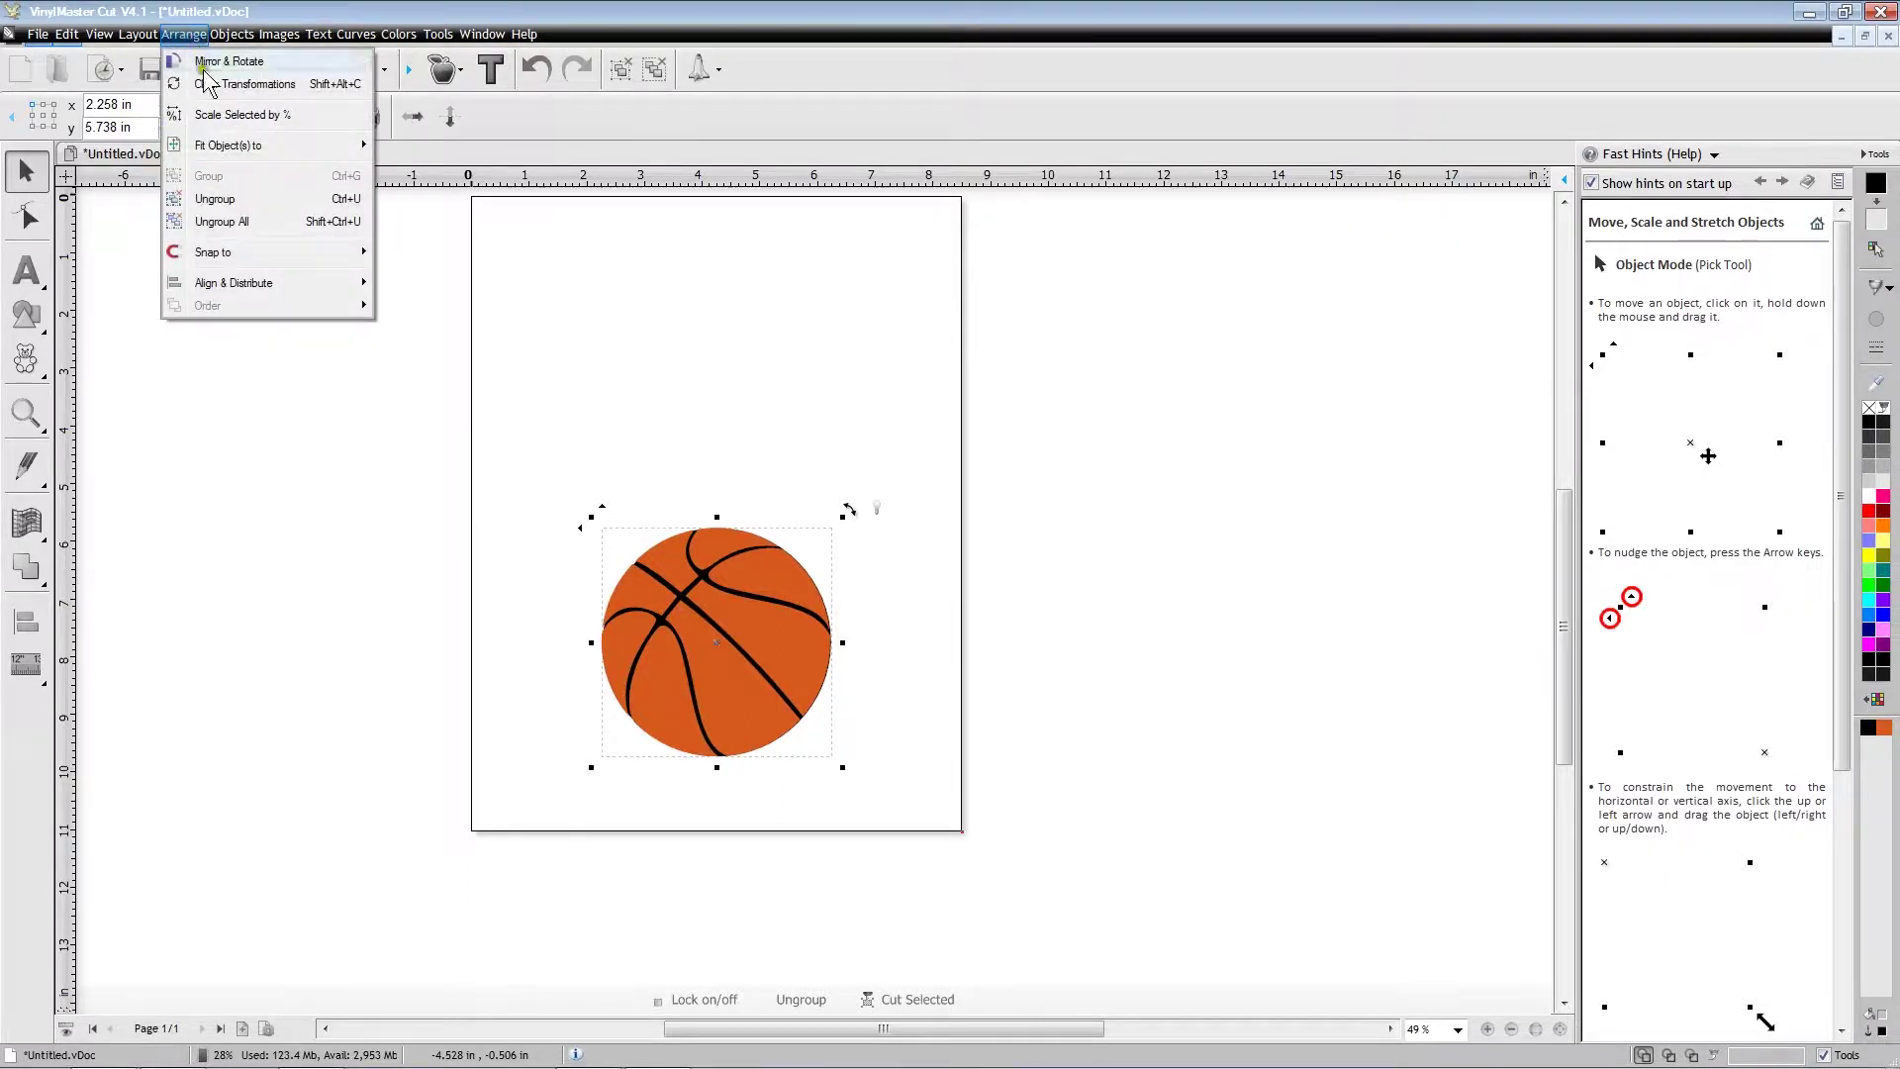
mouse_move(277, 284)
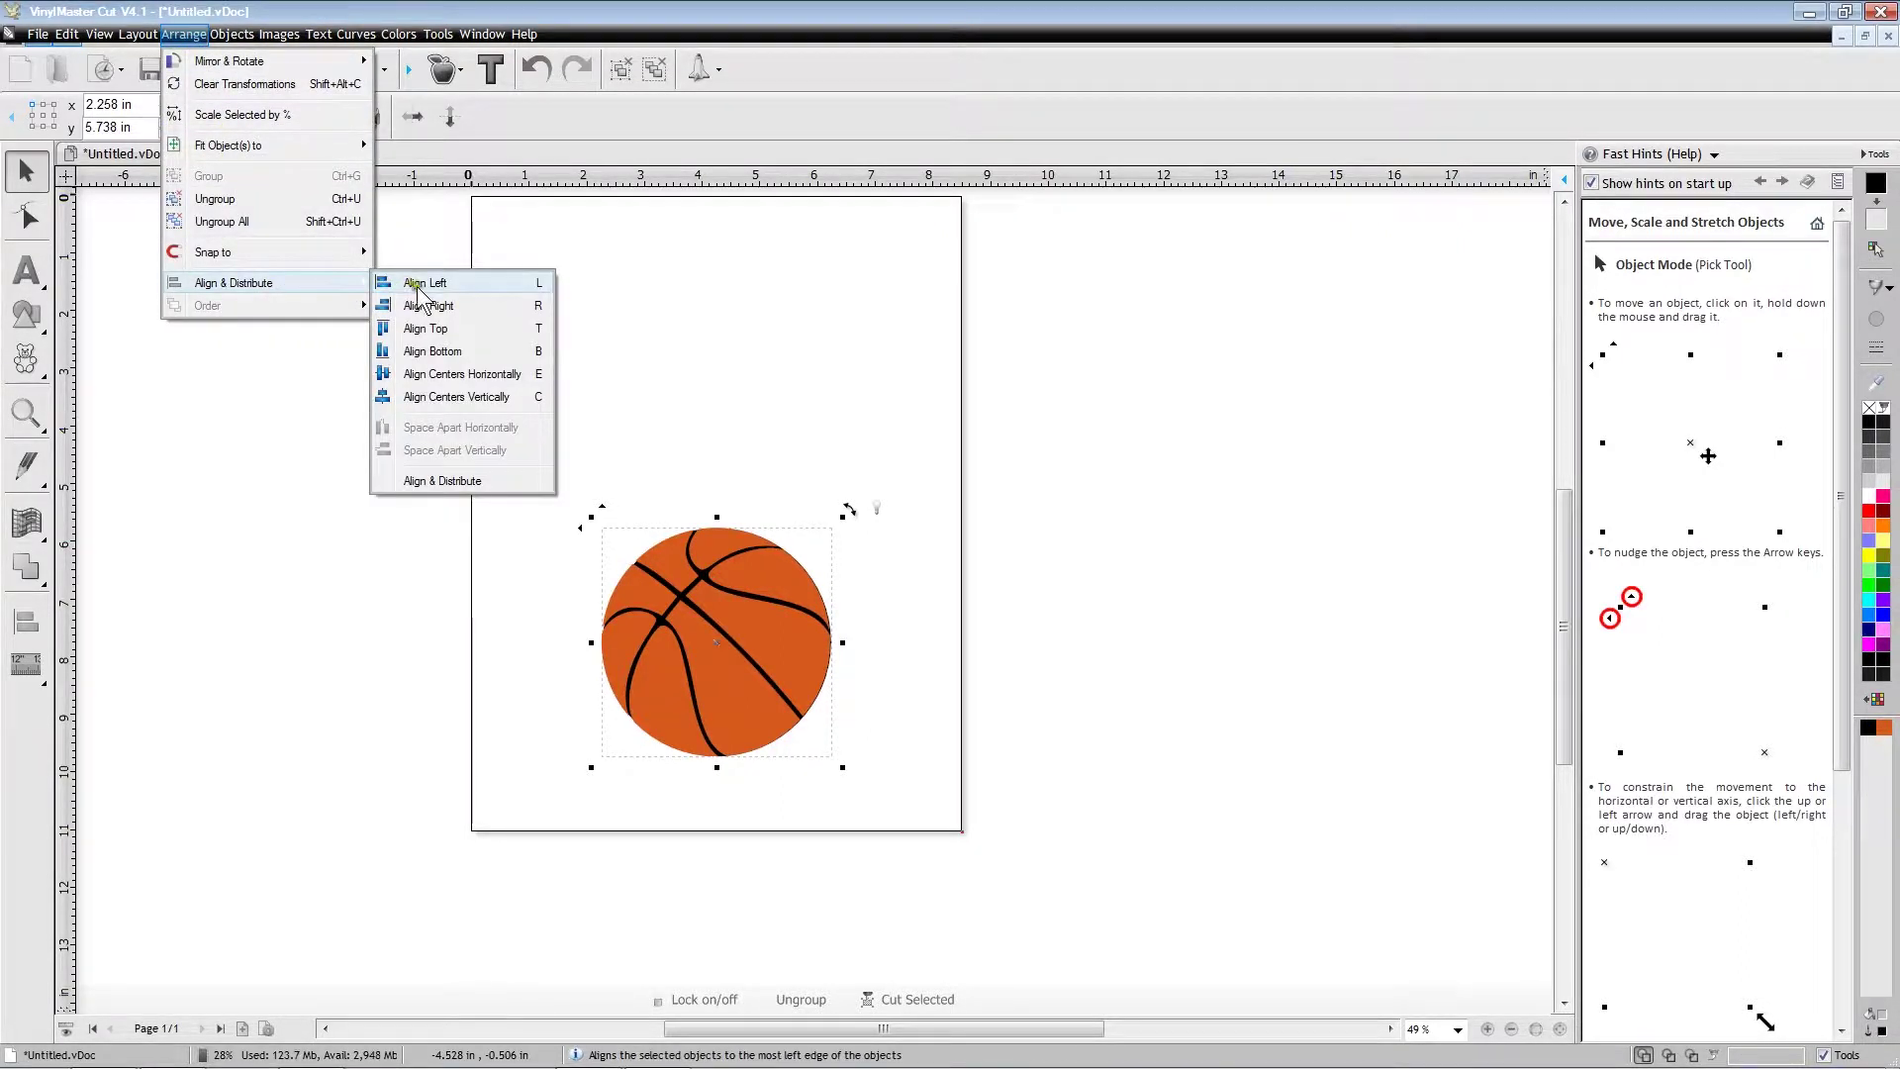
click(510, 377)
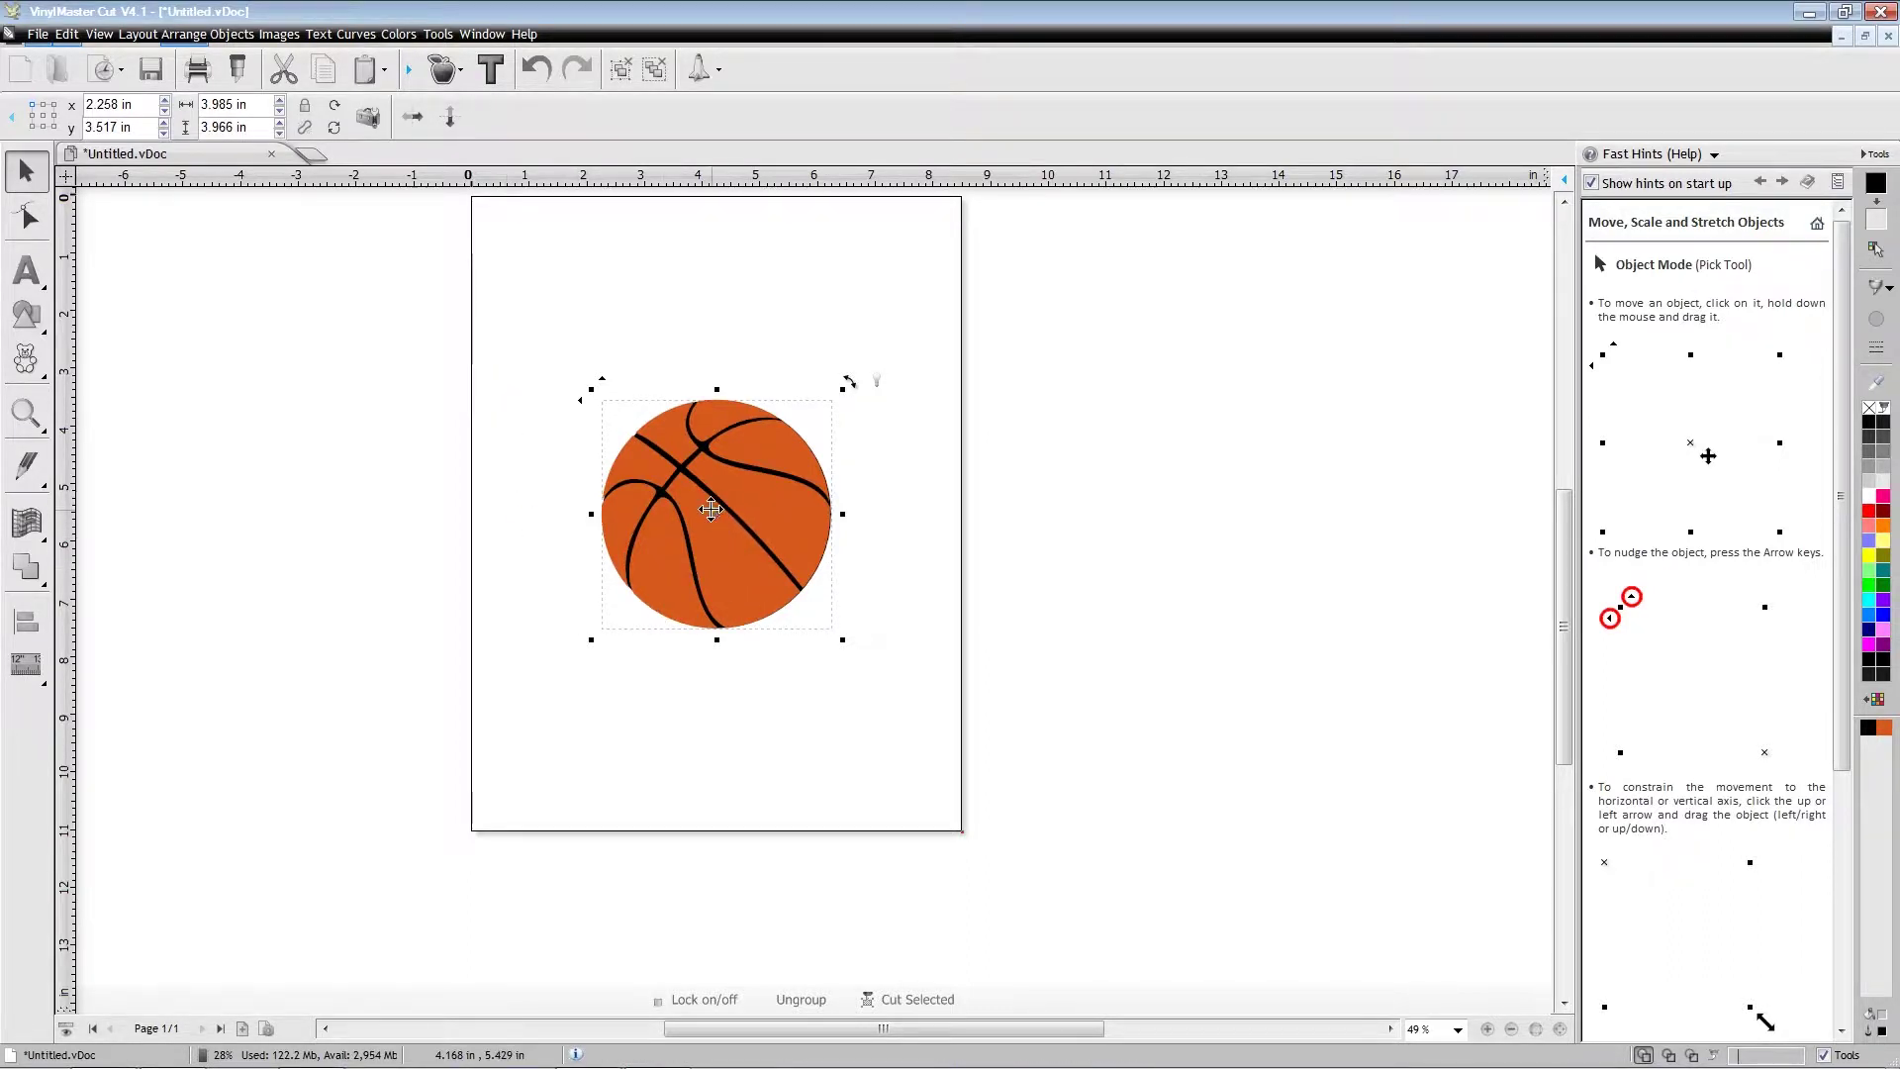
- Try moving the basketball away from the page center, and undo the move
drag(711, 508, 628, 685)
key(ctrl+z)
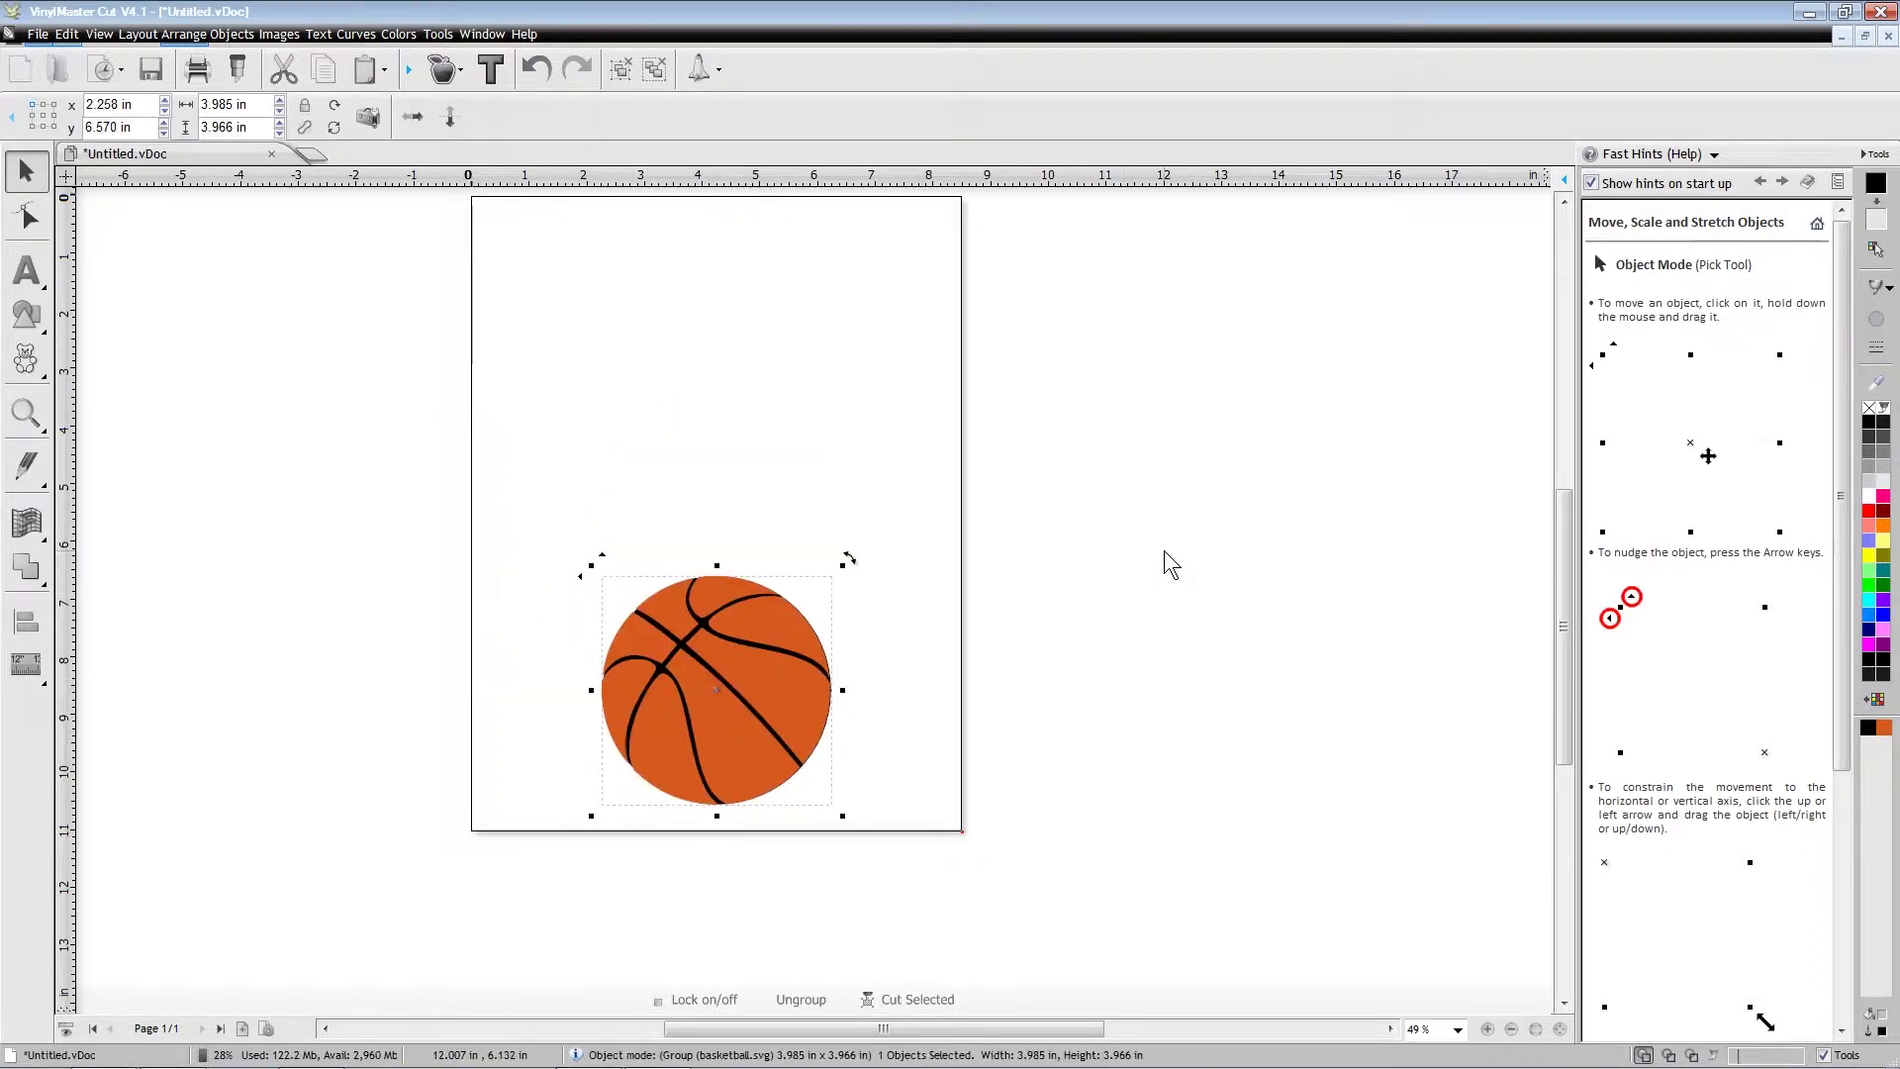
key(ctrl+z)
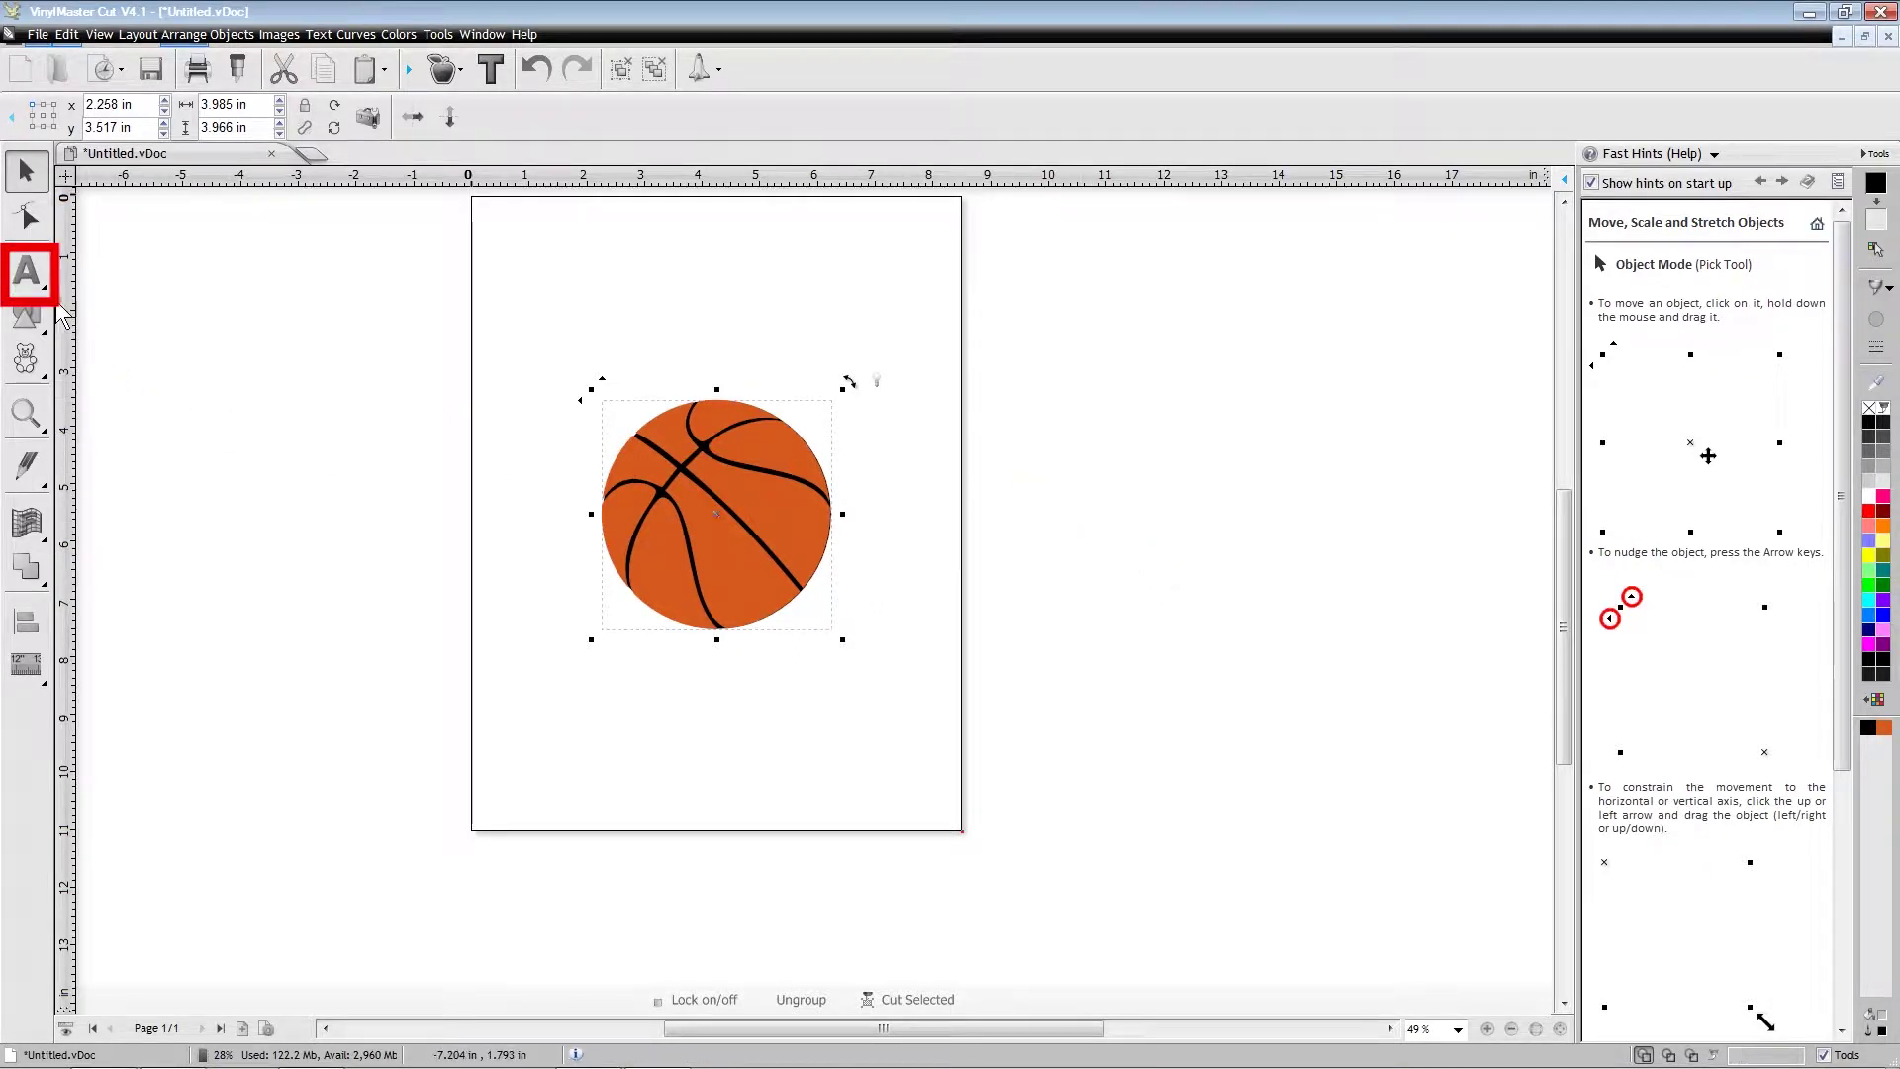
- Add the artistic text "BASKETBALL" above the basketball, starting near the page's upper left
click(30, 273)
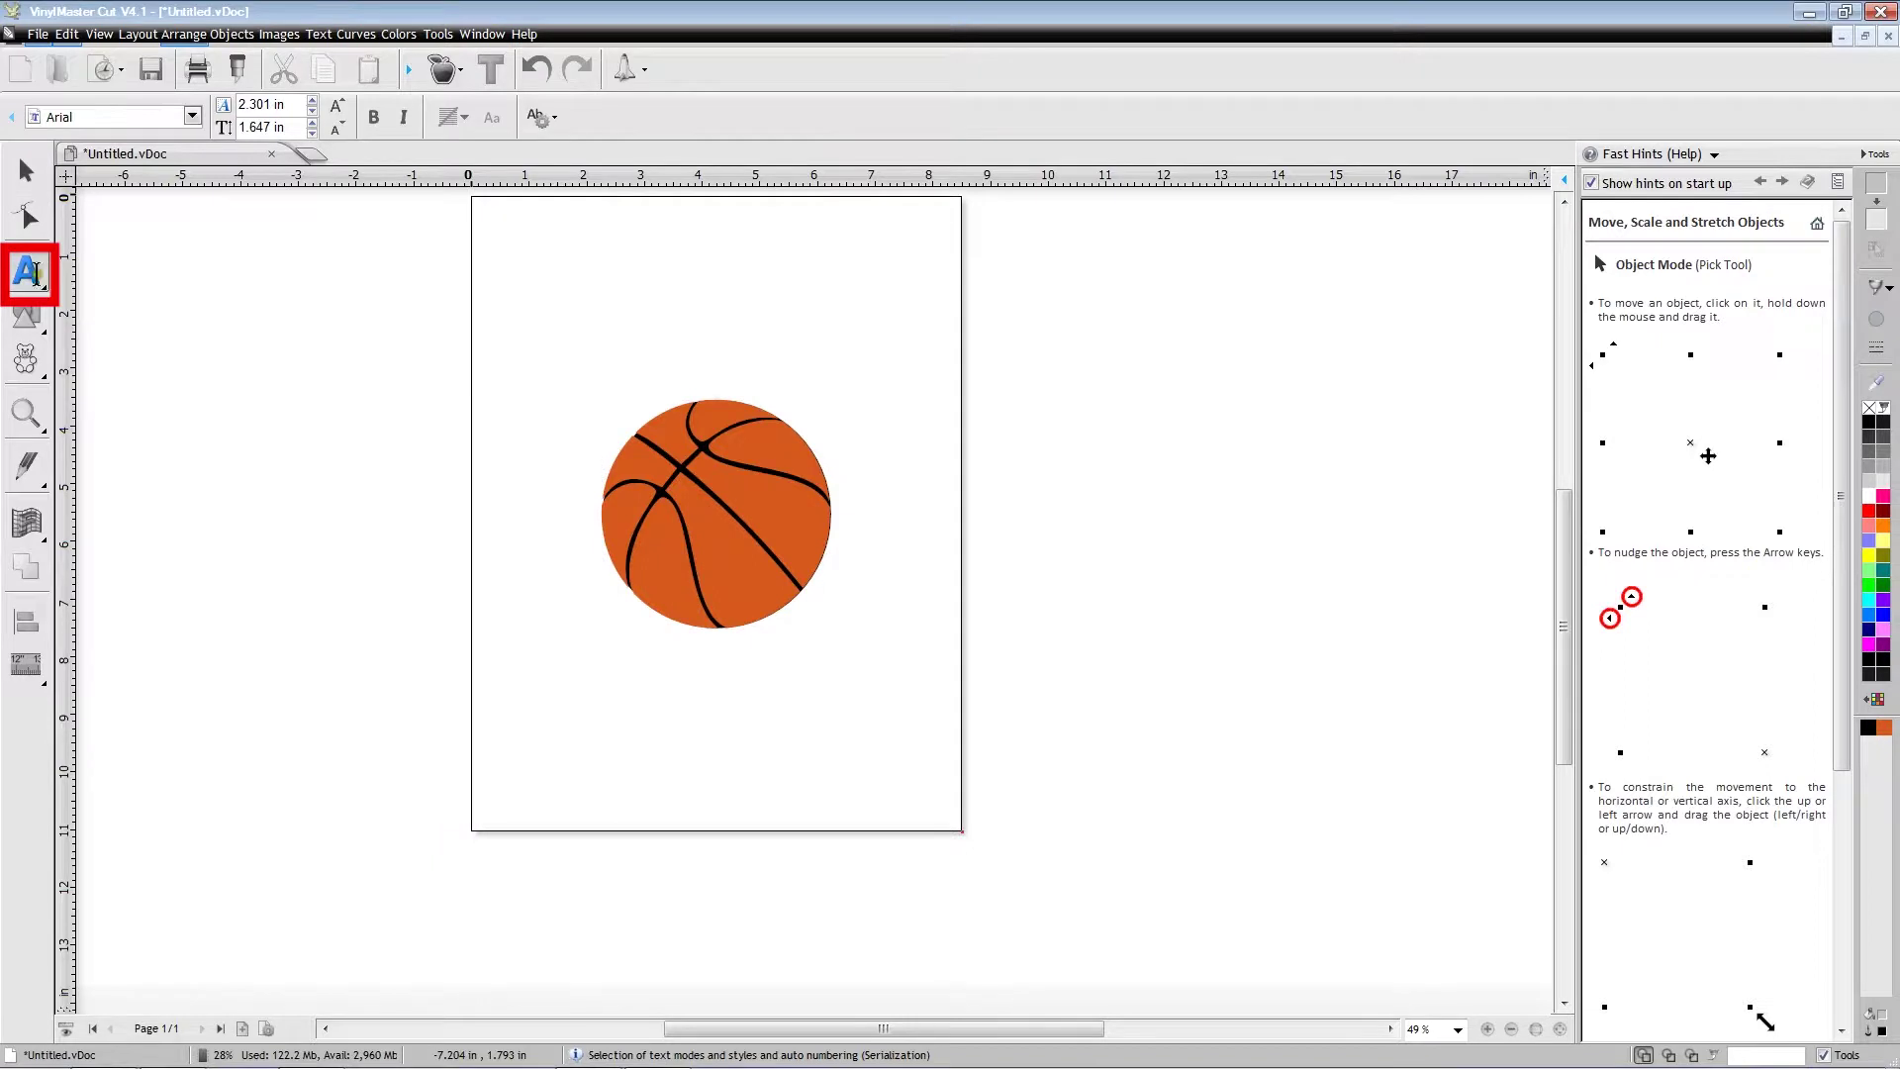
click(536, 311)
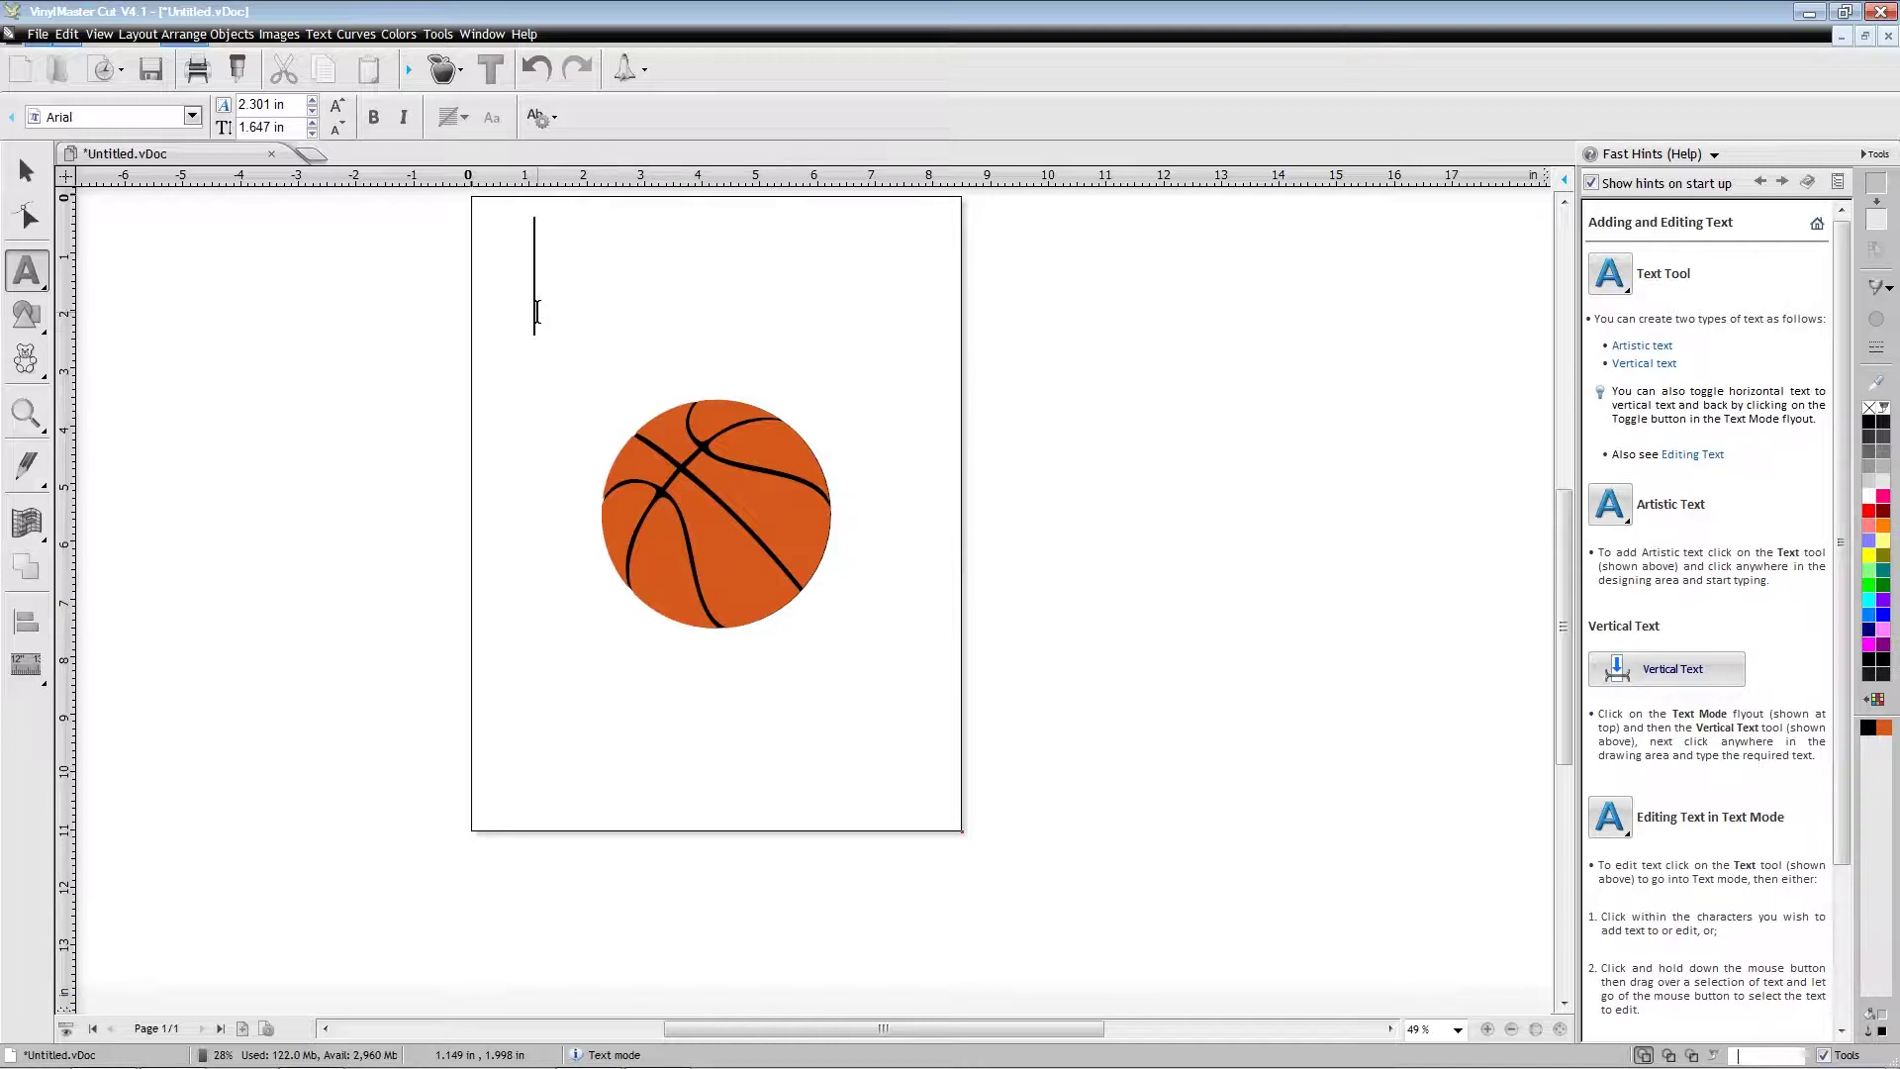
text(BASK)
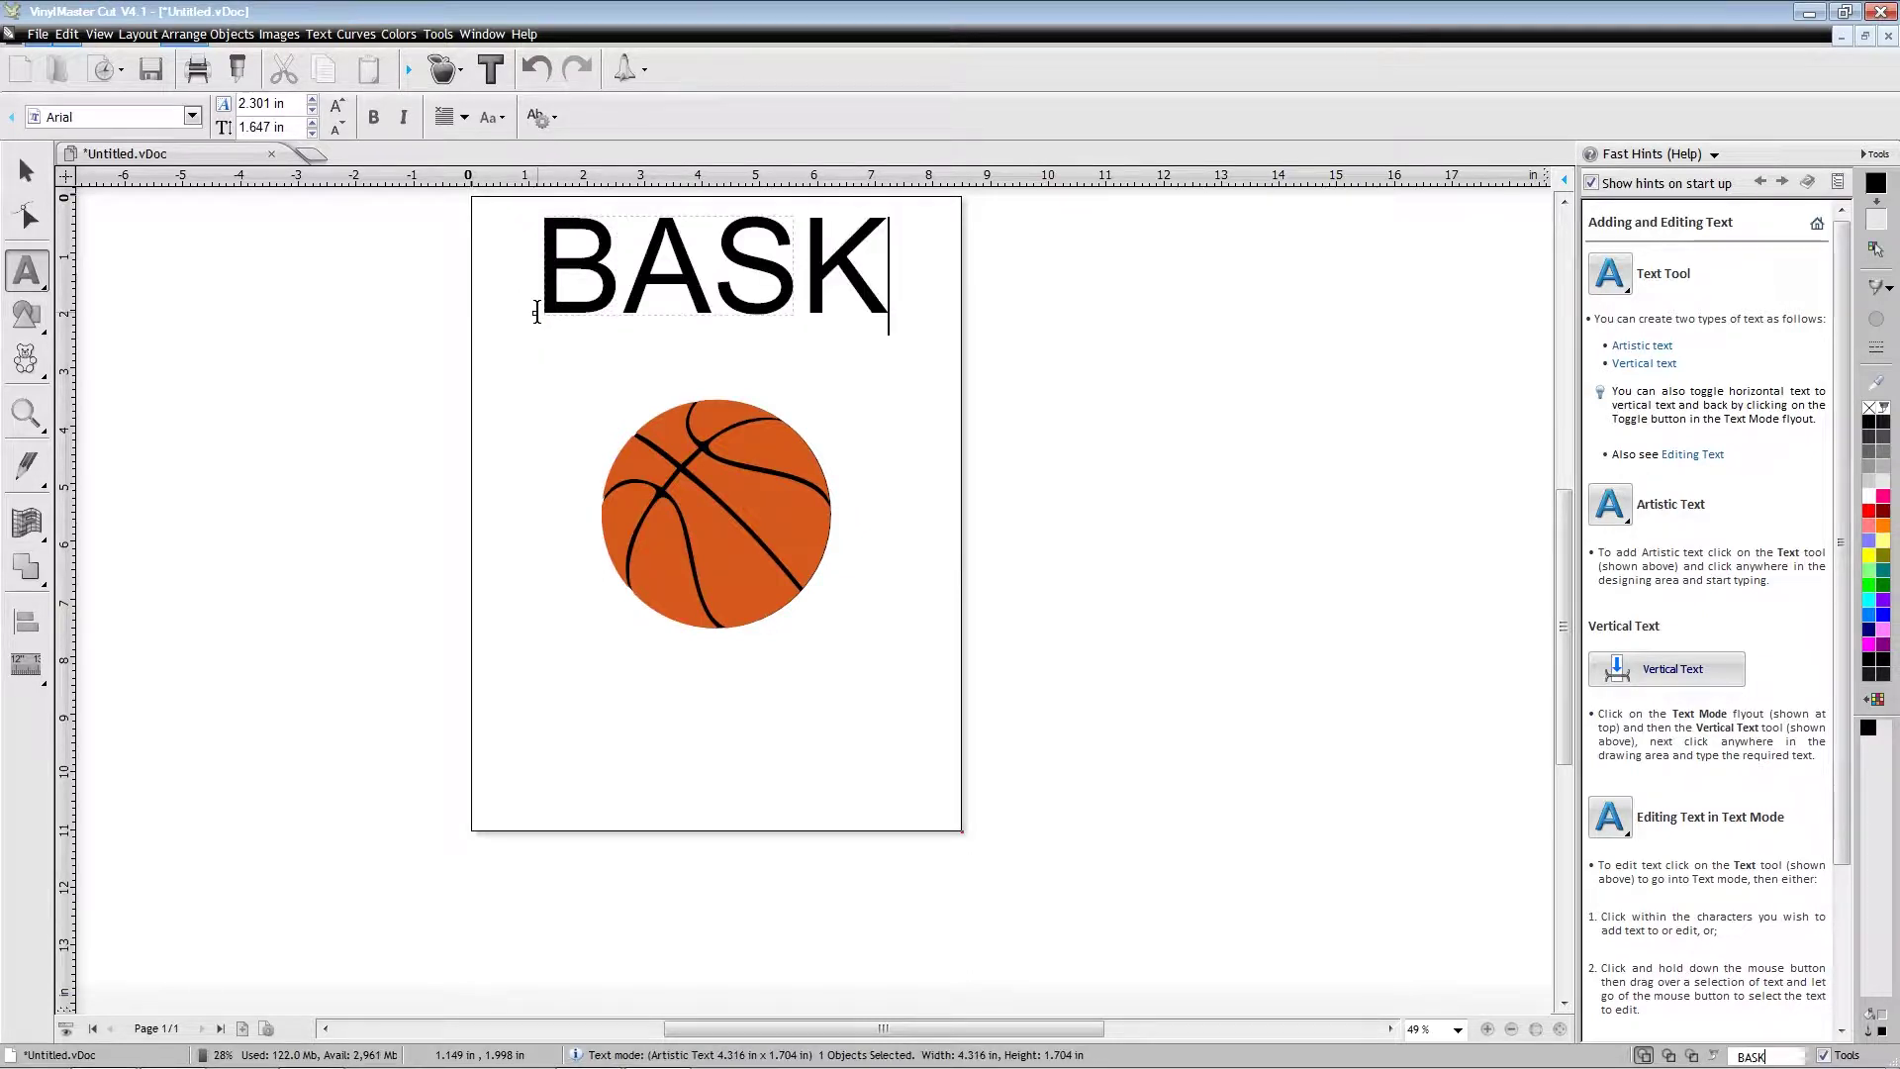
text(ETBA)
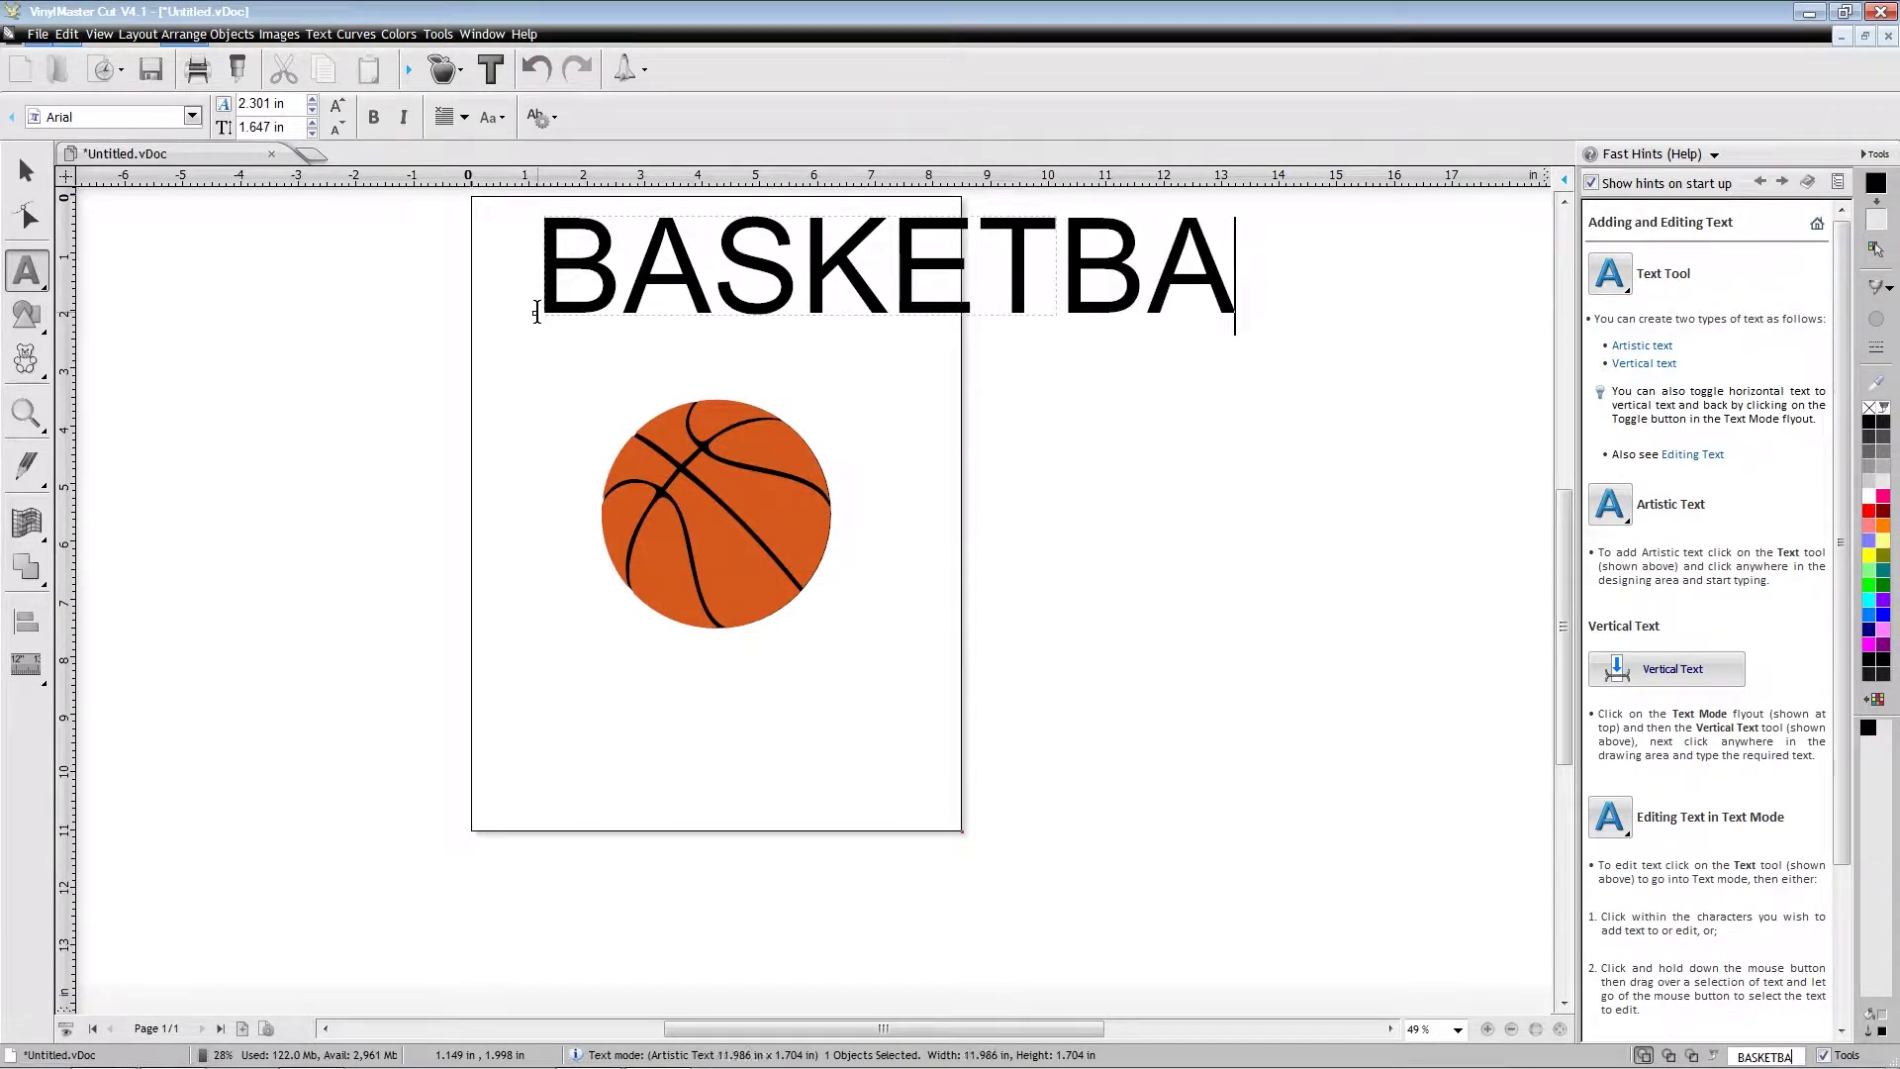
text(LL)
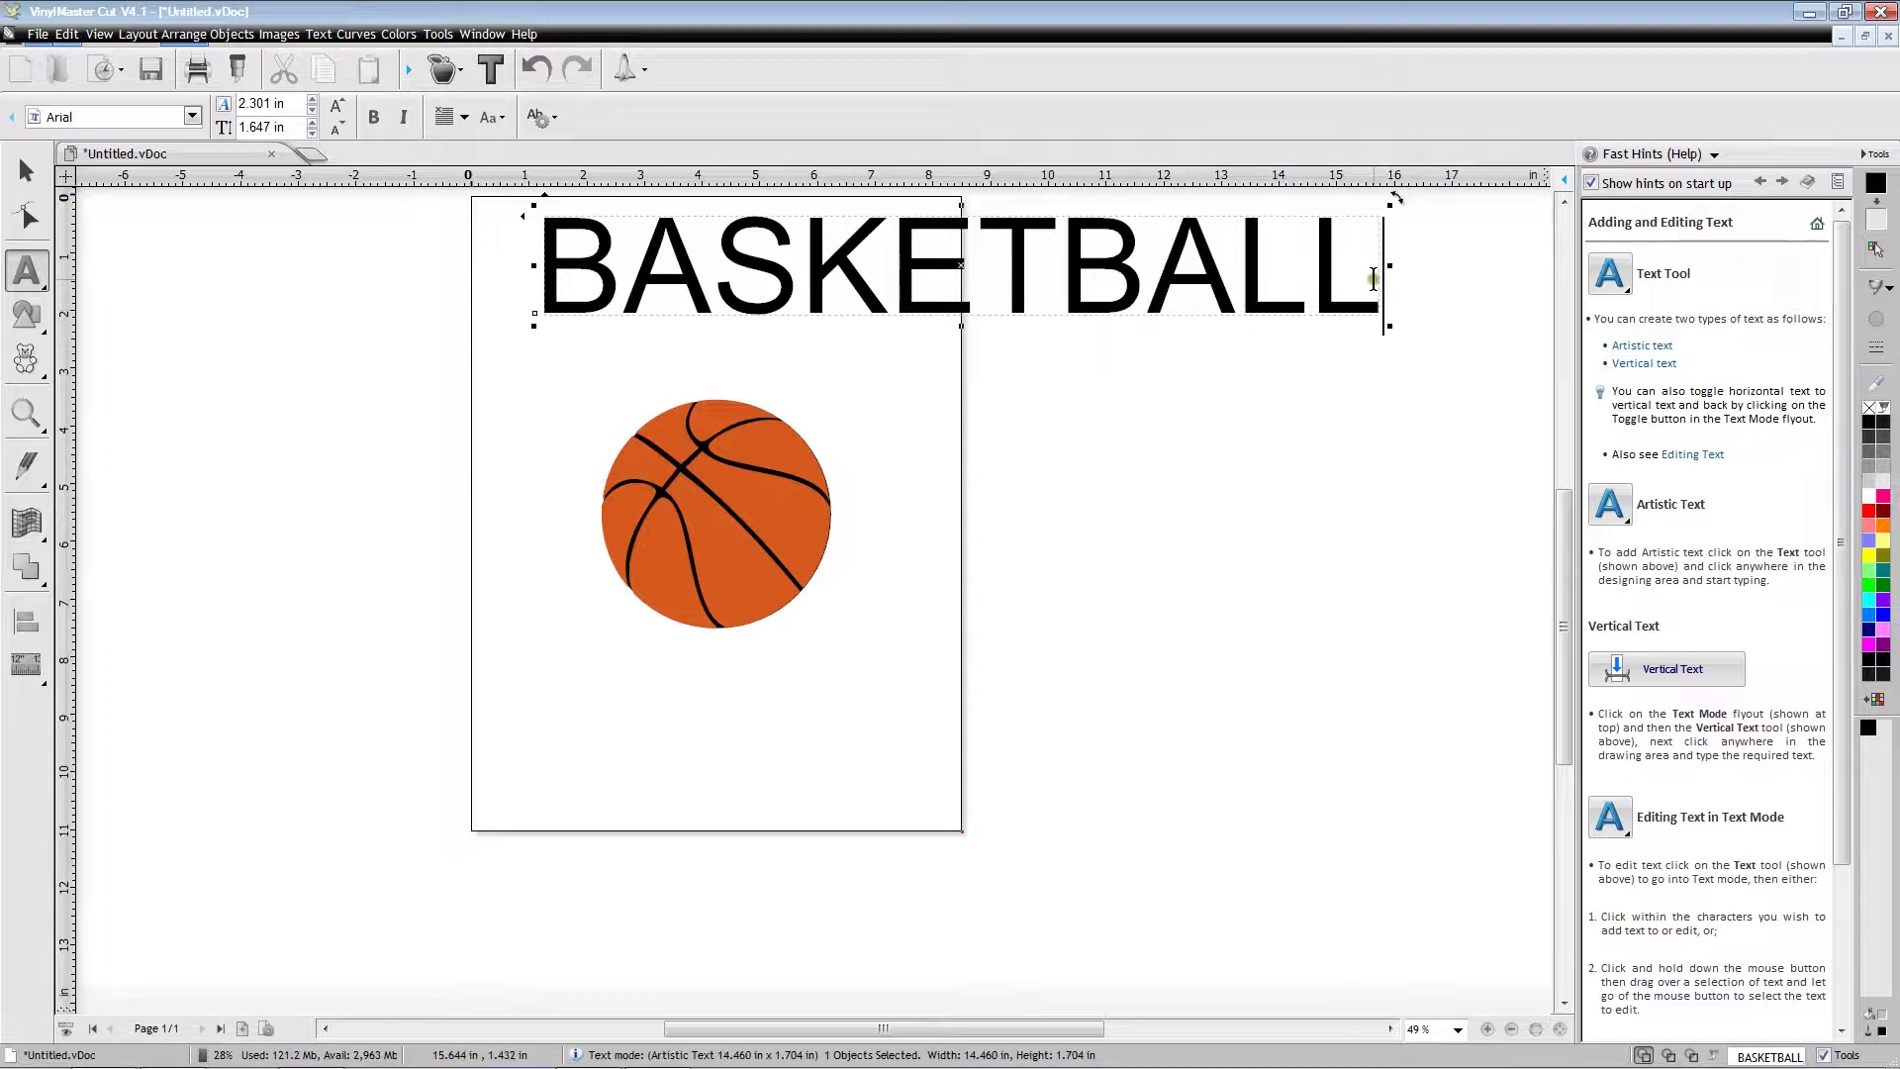
- Change the font of the whole BASKETBALL text to Arial Black
drag(1390, 287, 515, 248)
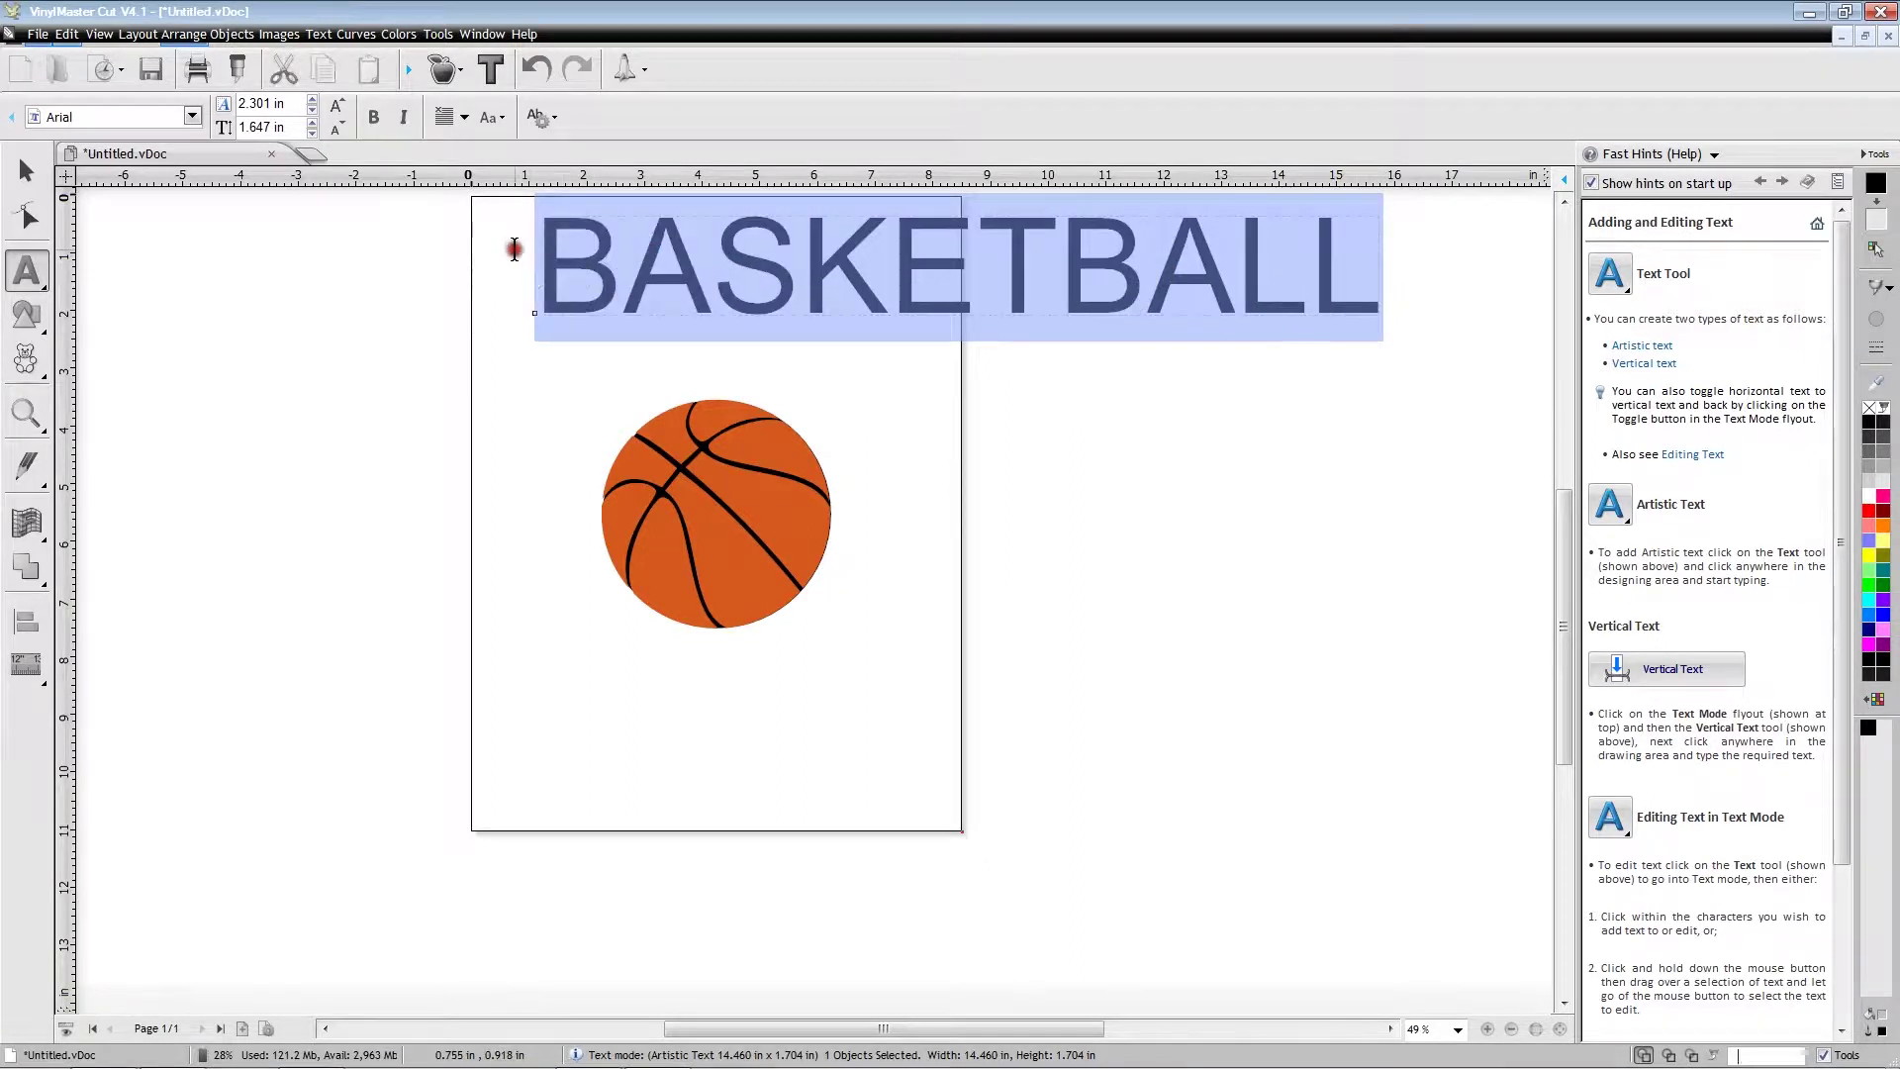
click(193, 117)
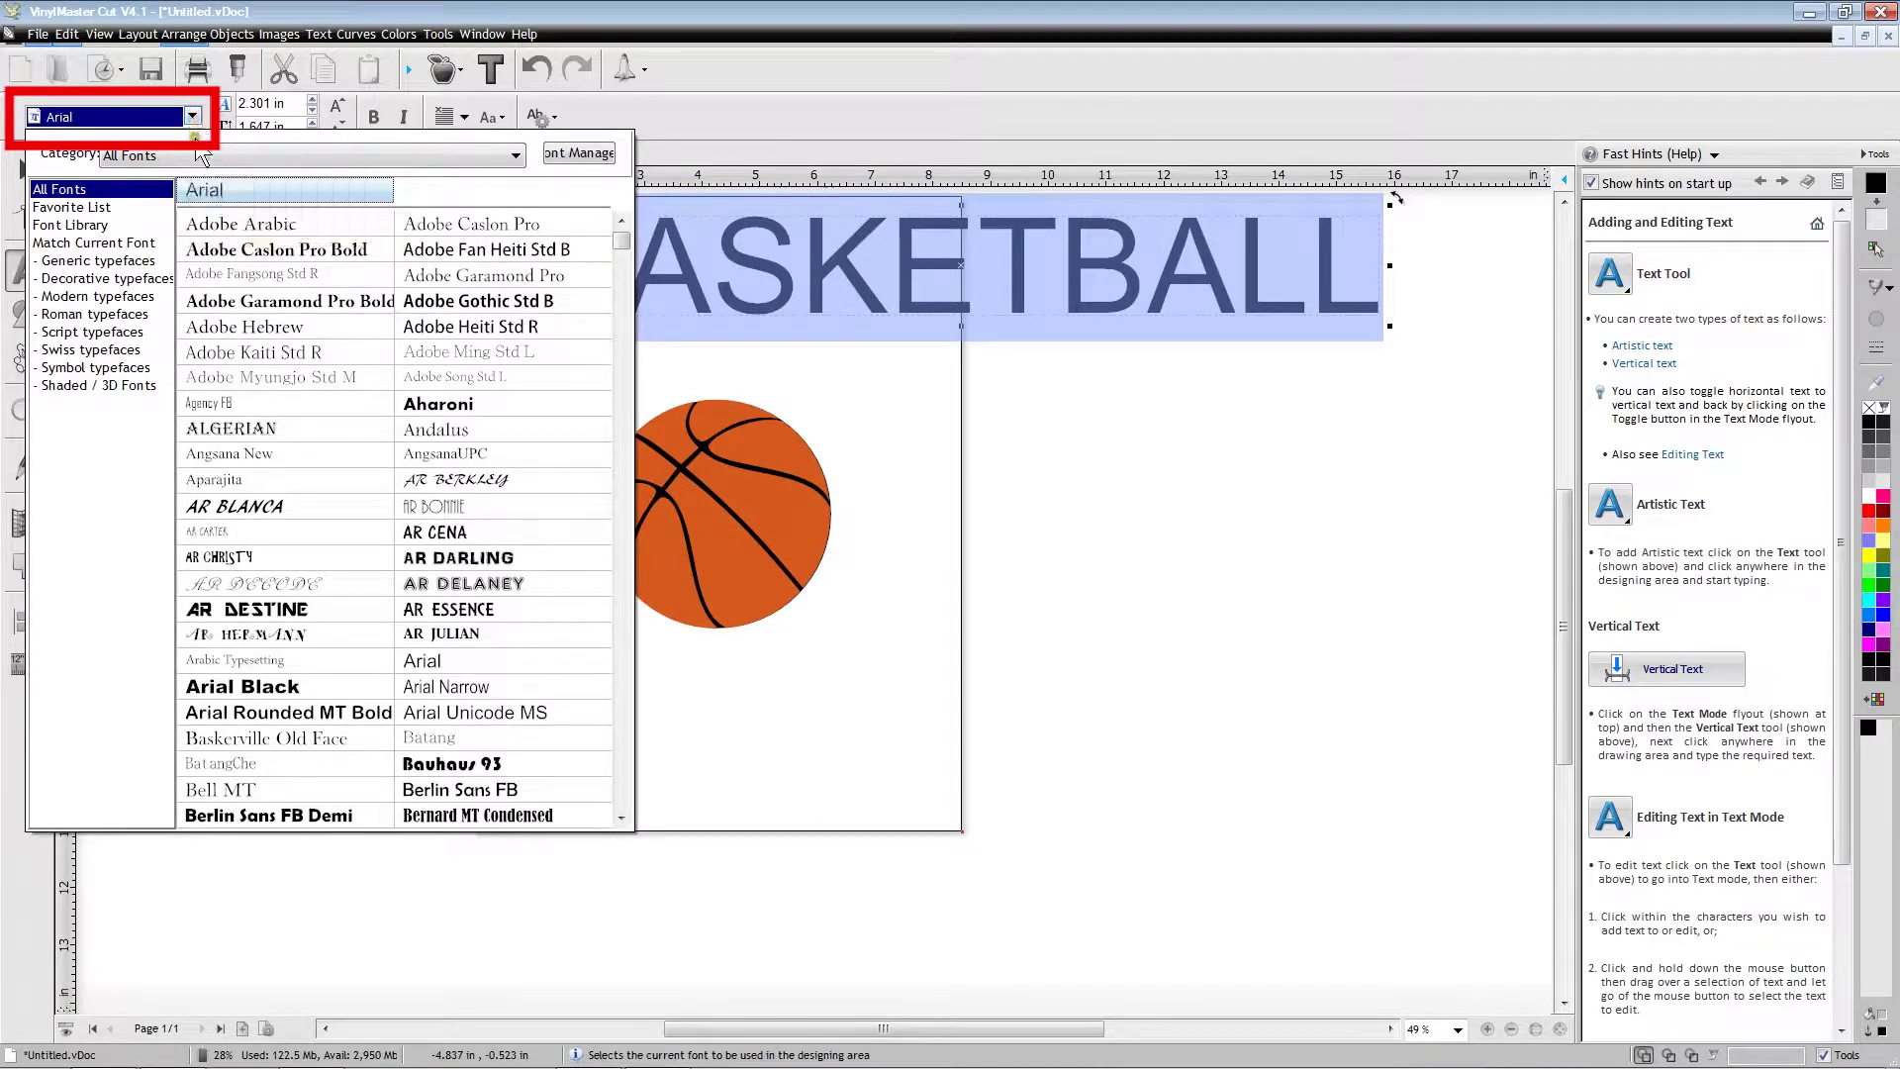
click(294, 689)
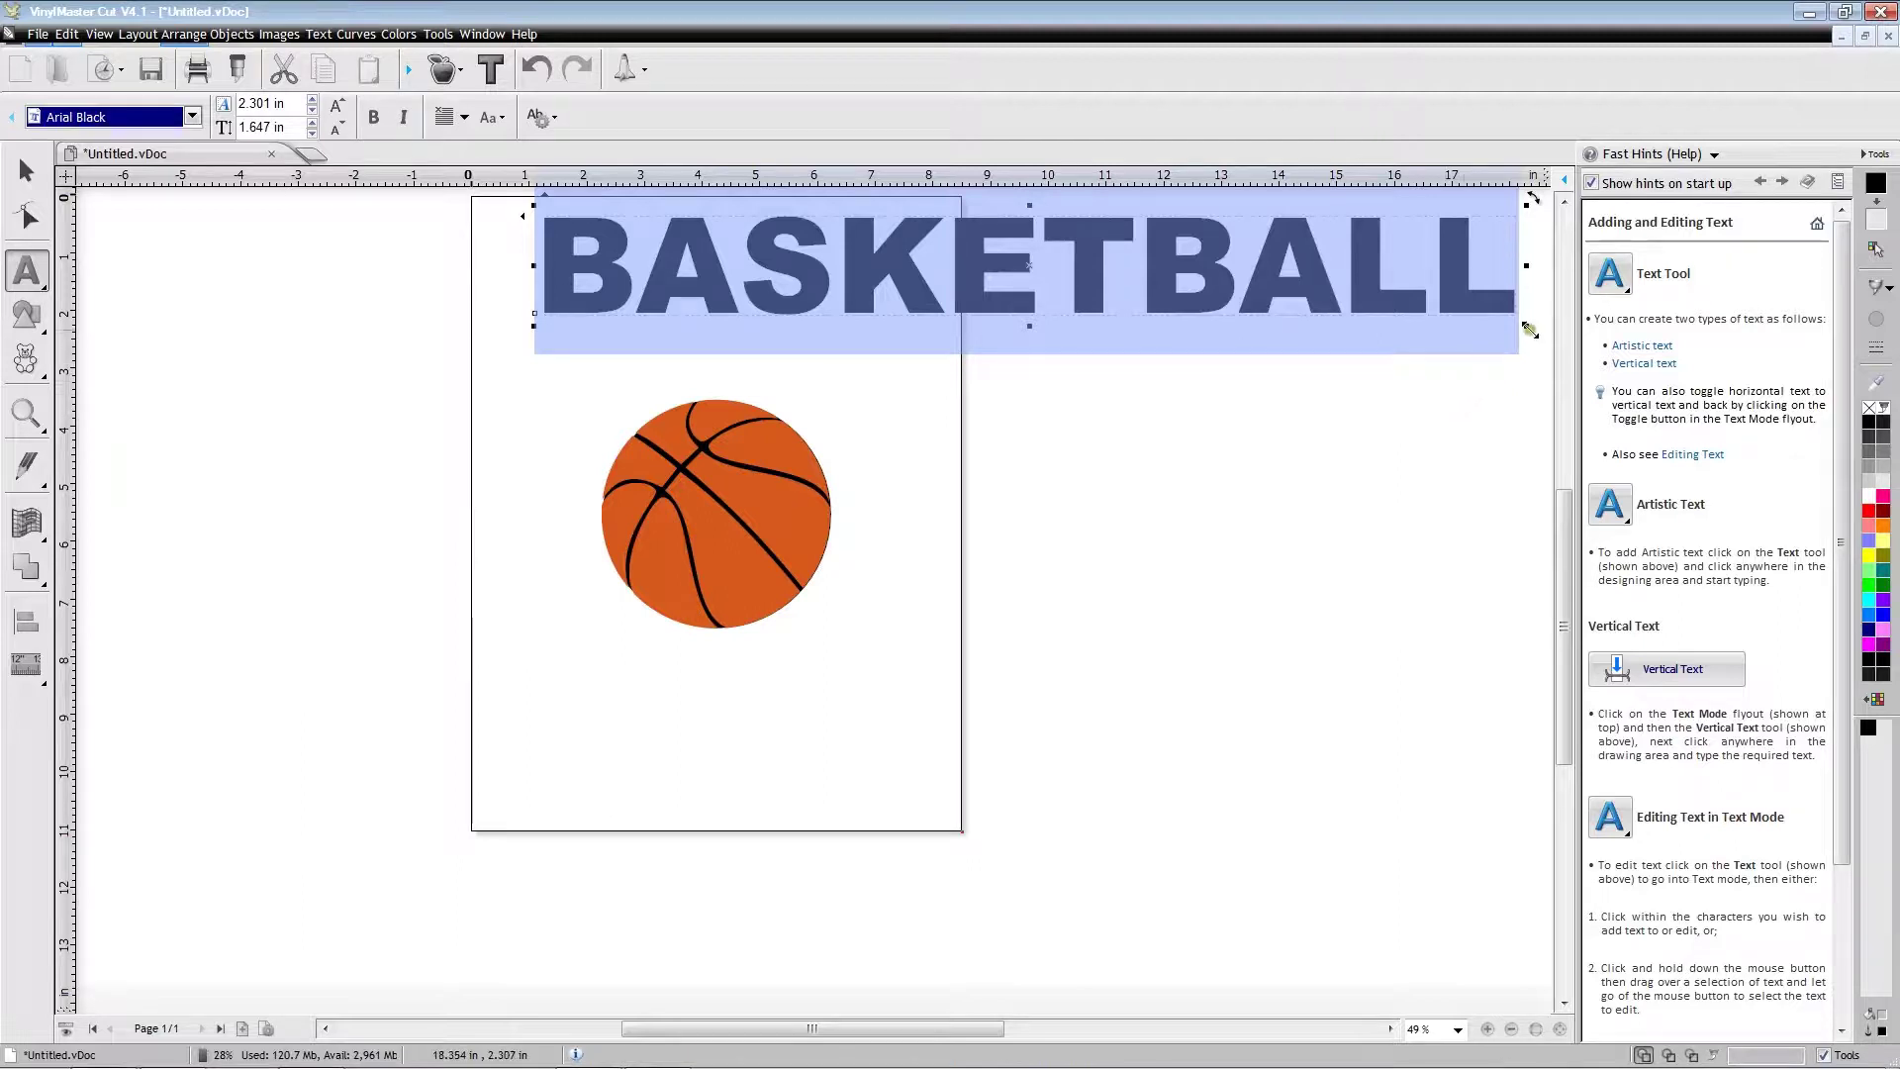
- Scale the BASKETBALL text down to about 6.46 in wide and place it centered above the basketball
drag(1529, 329, 1289, 280)
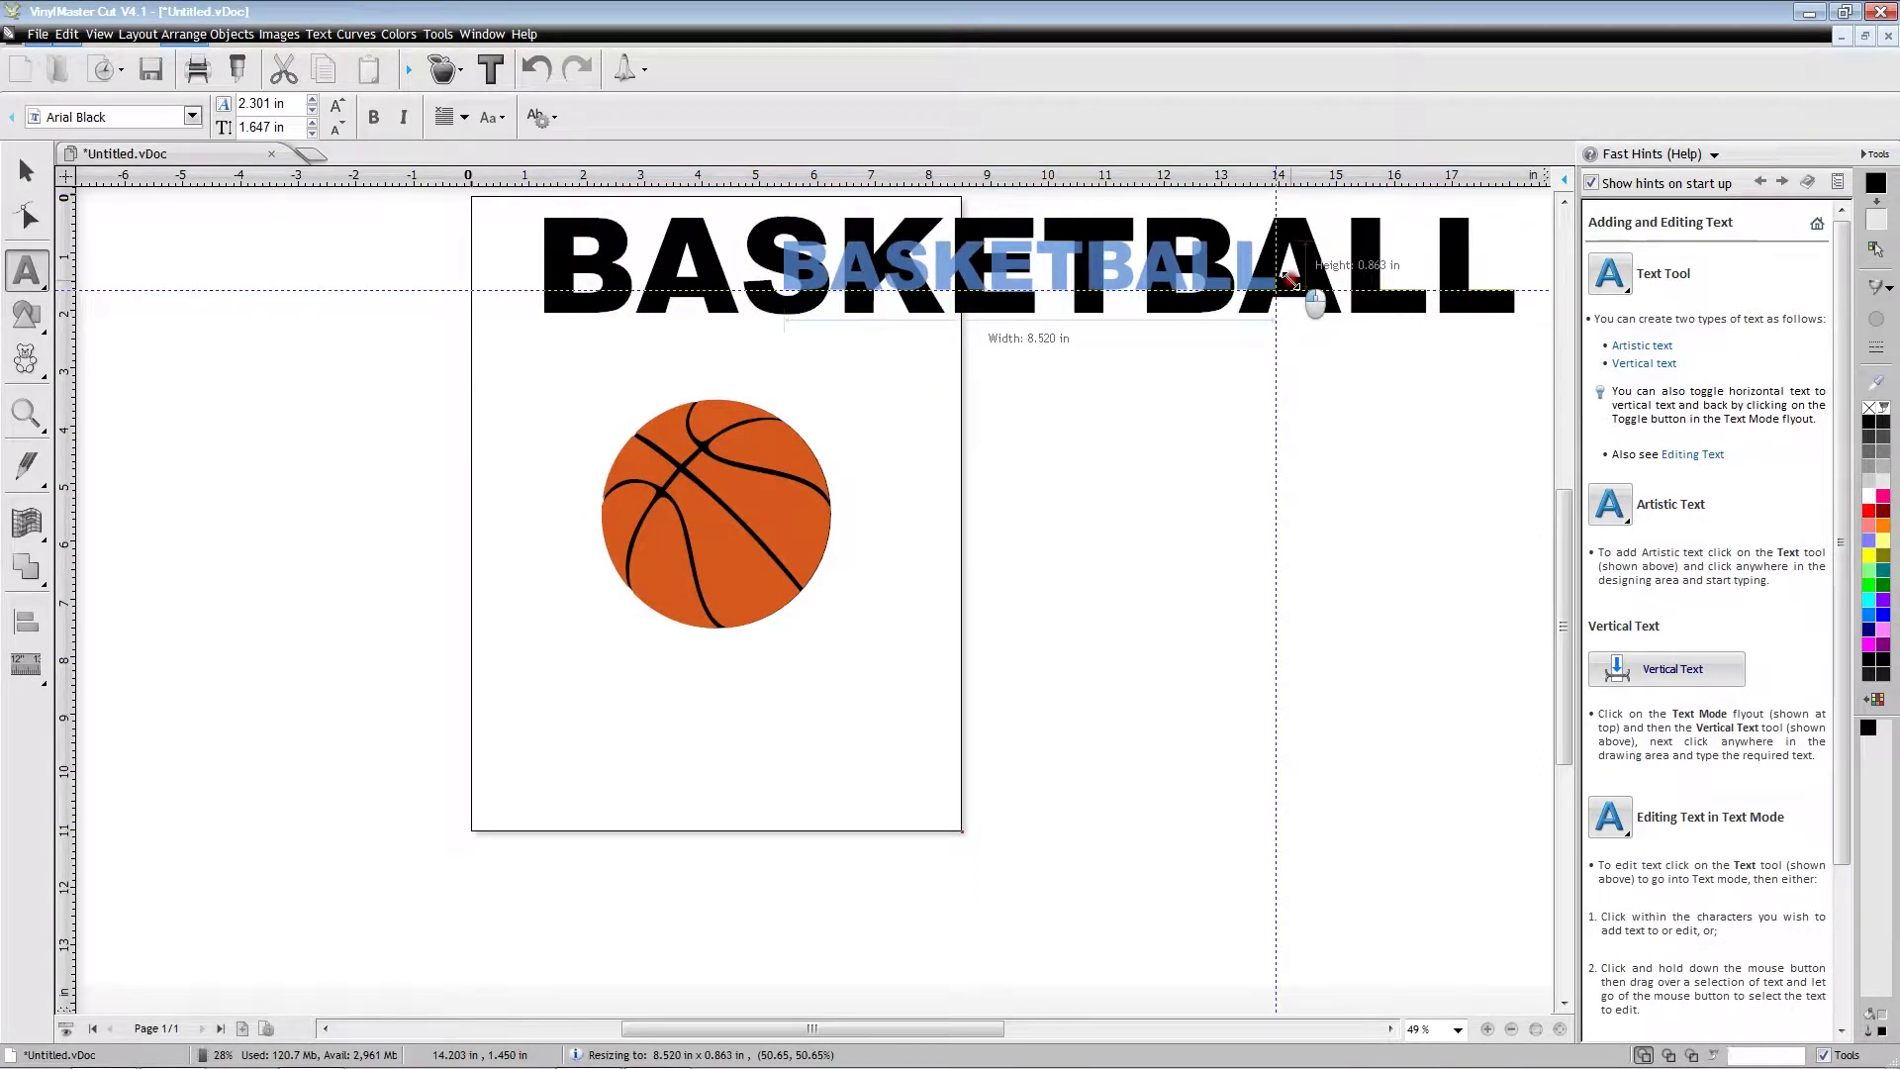
drag(1289, 280, 1289, 281)
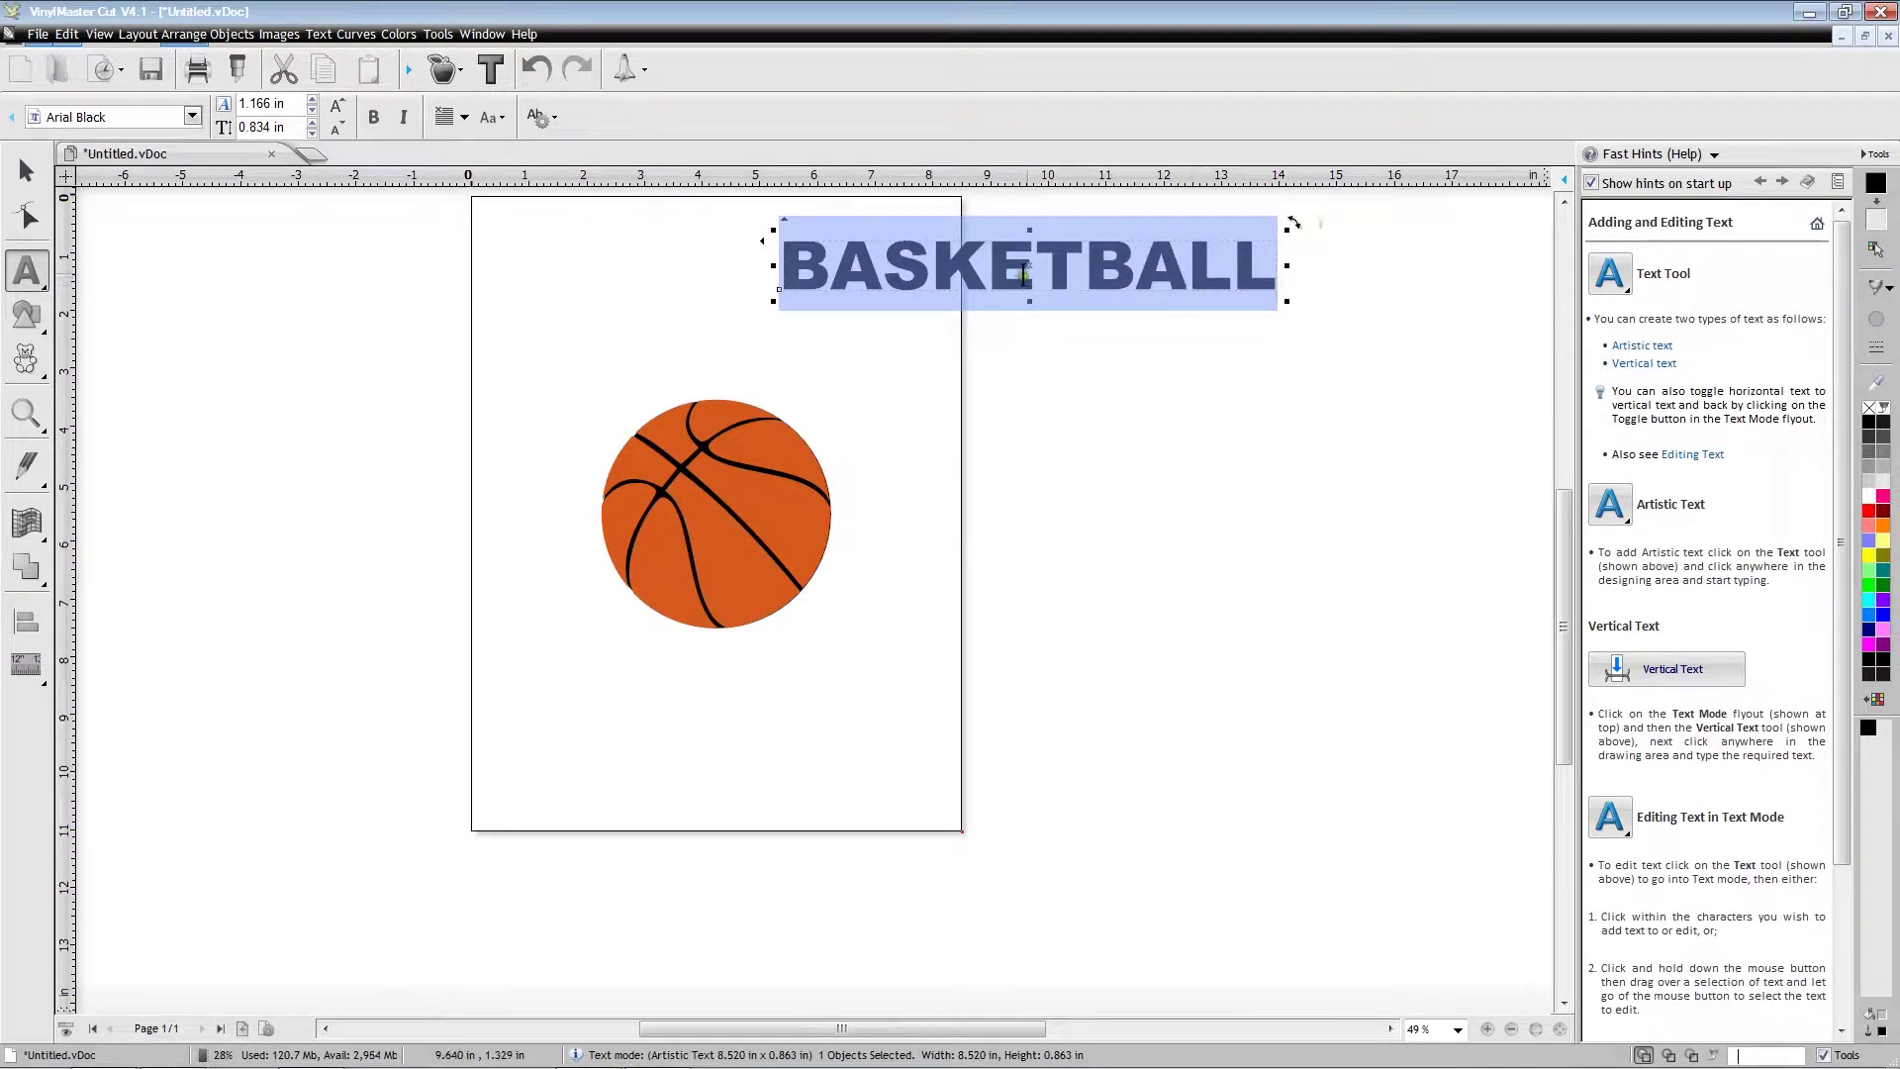
drag(1030, 267, 733, 289)
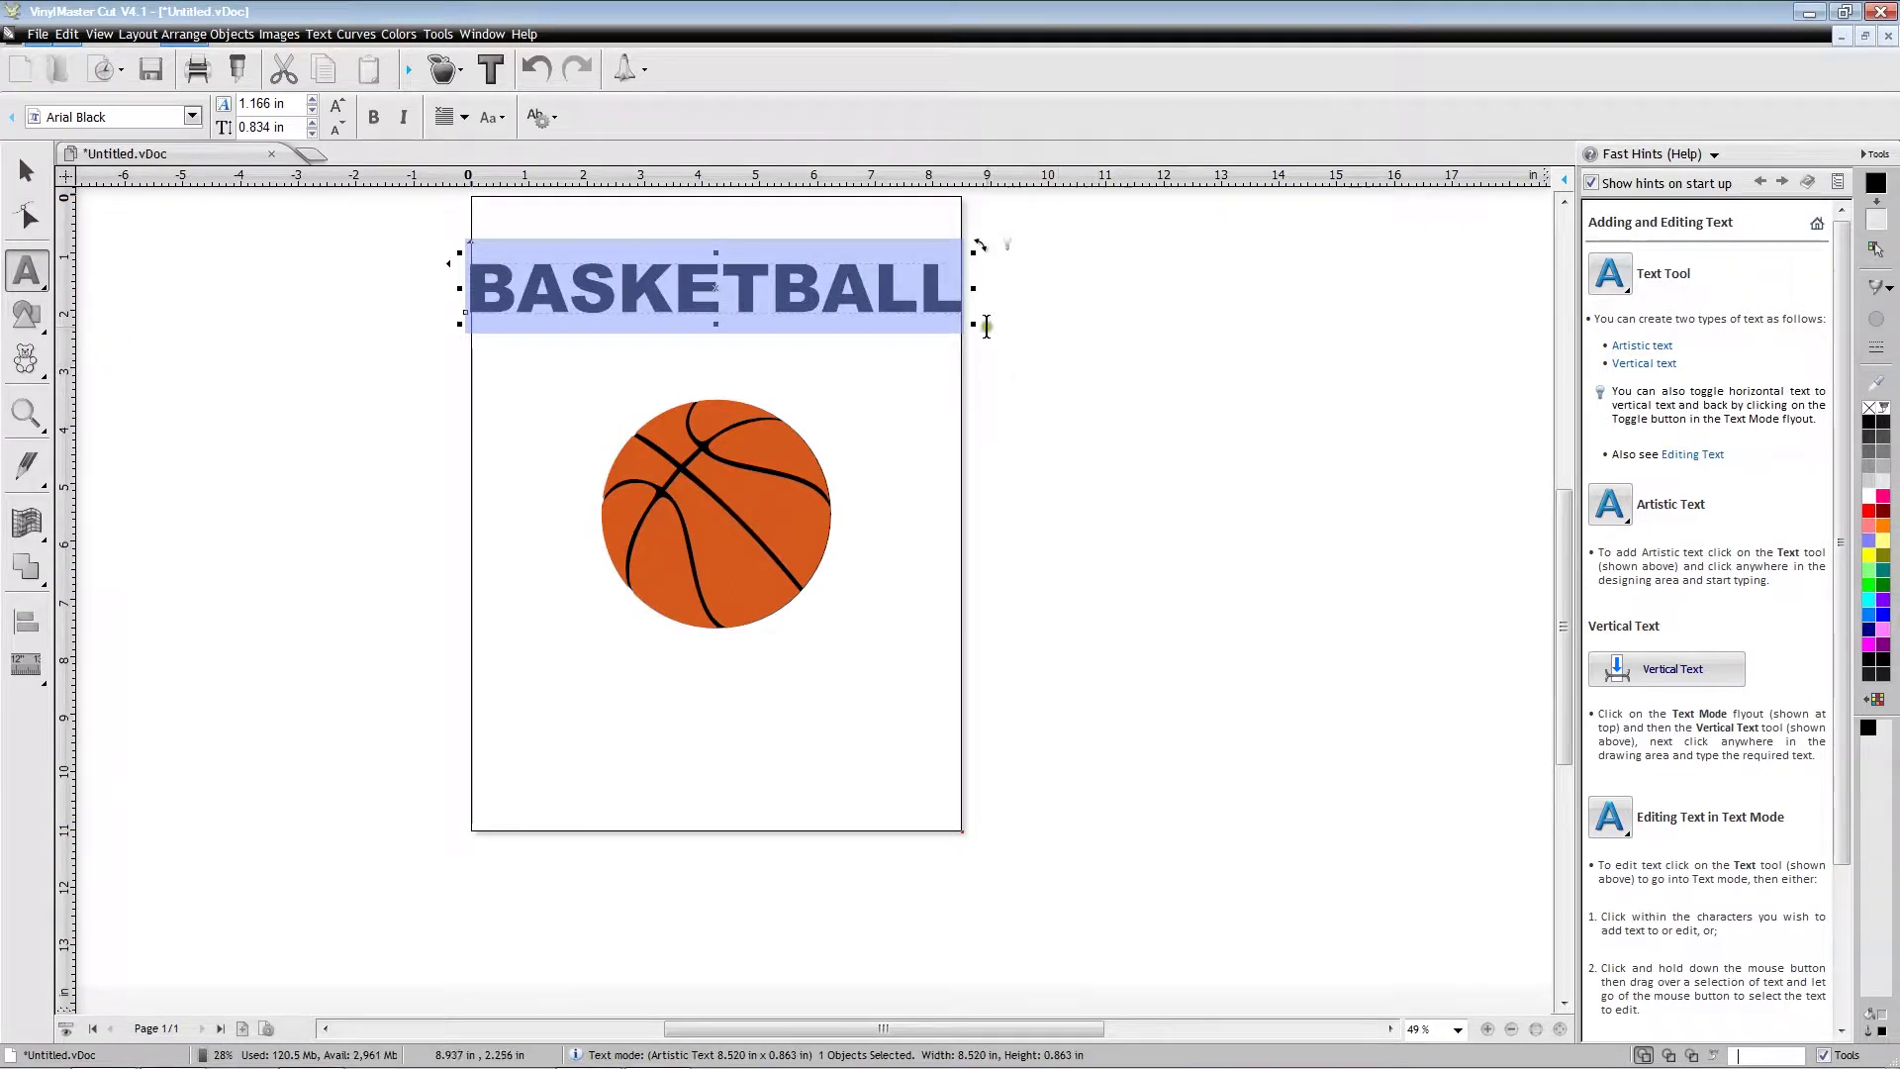
drag(972, 322, 912, 305)
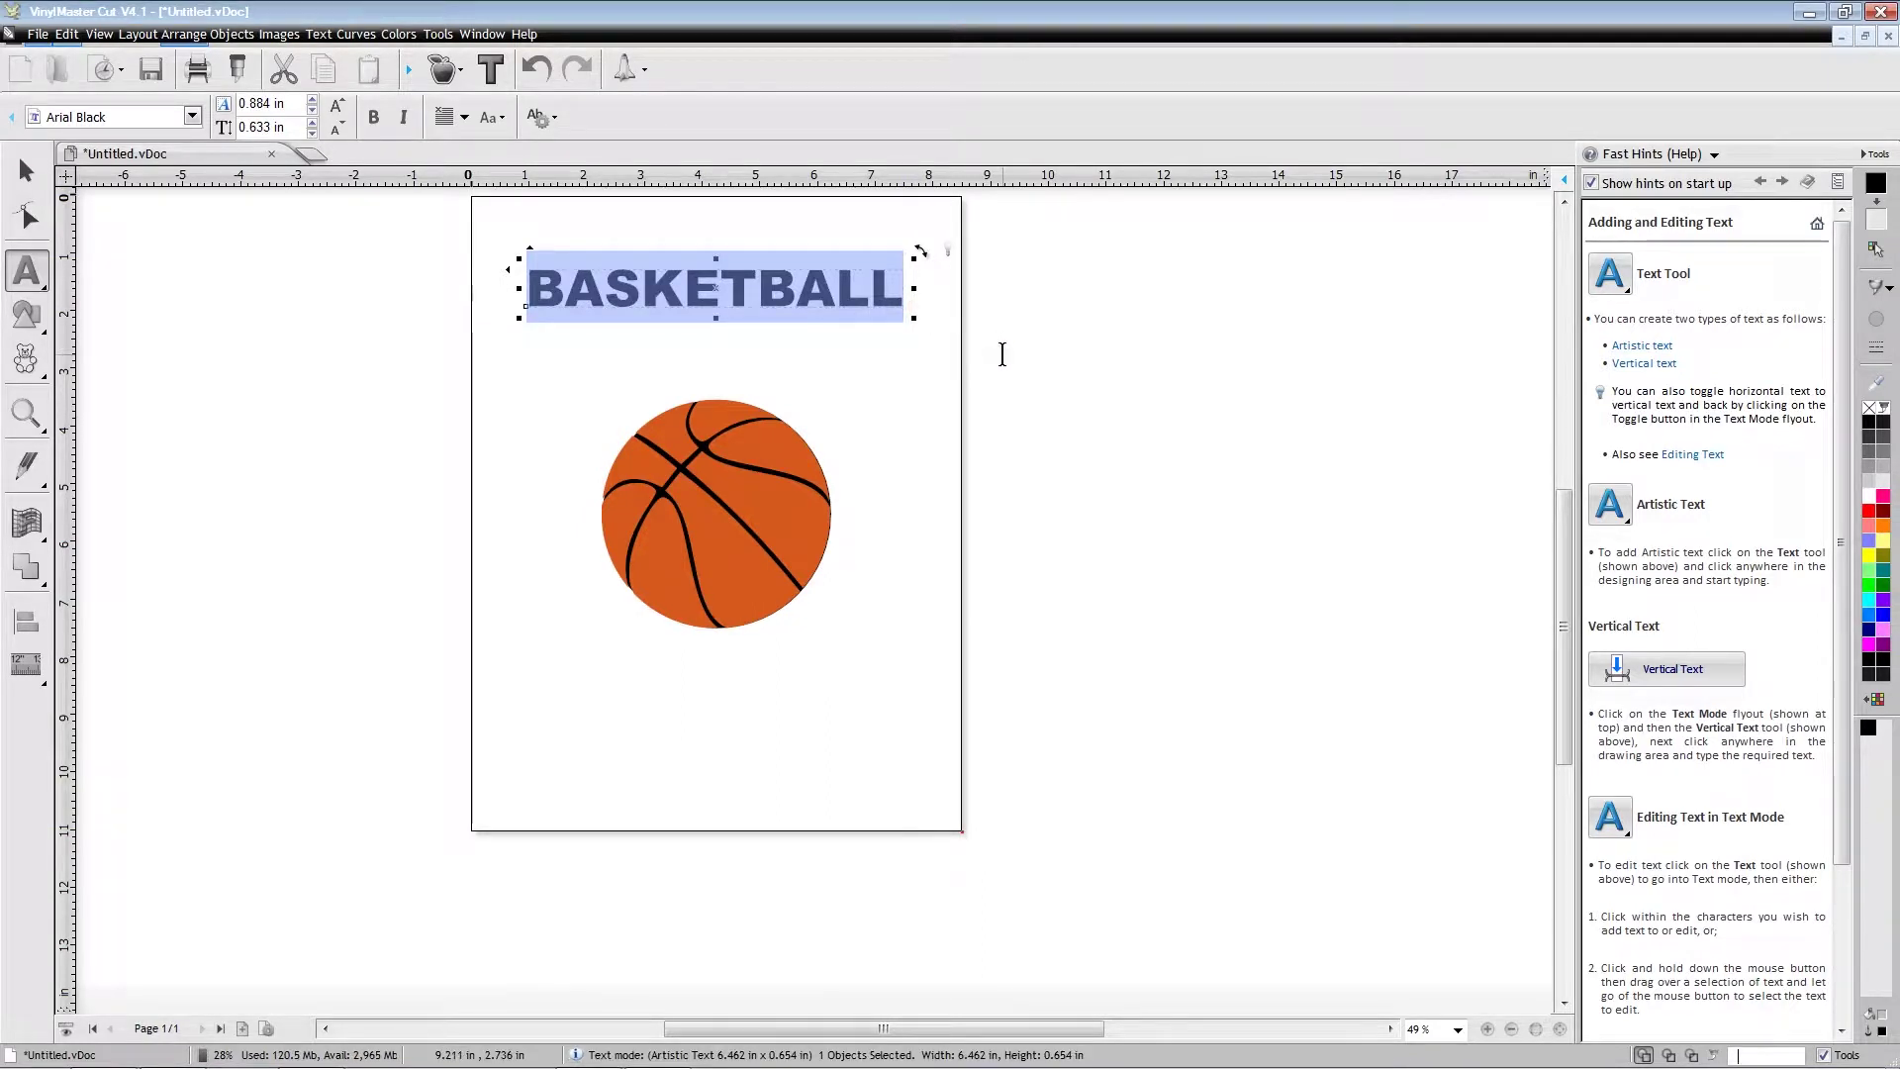
text(c)
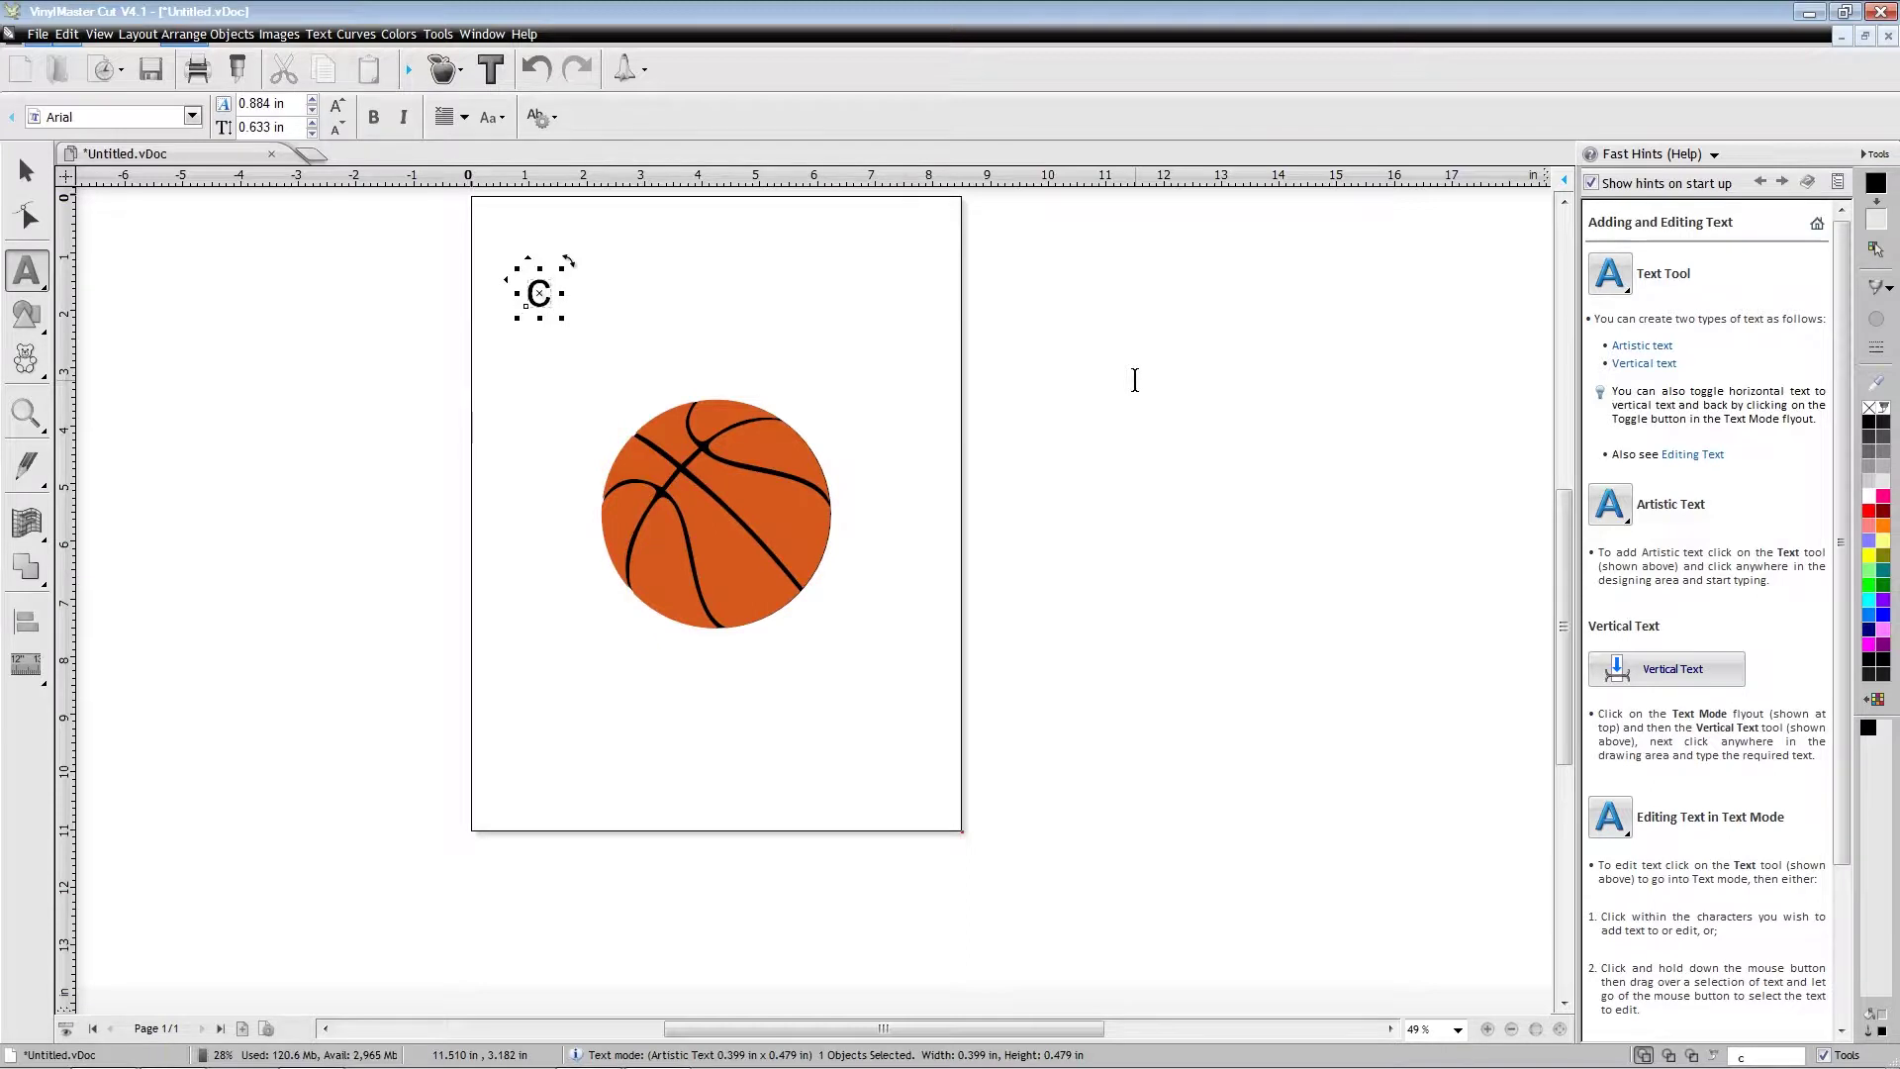
click(67, 35)
click(94, 63)
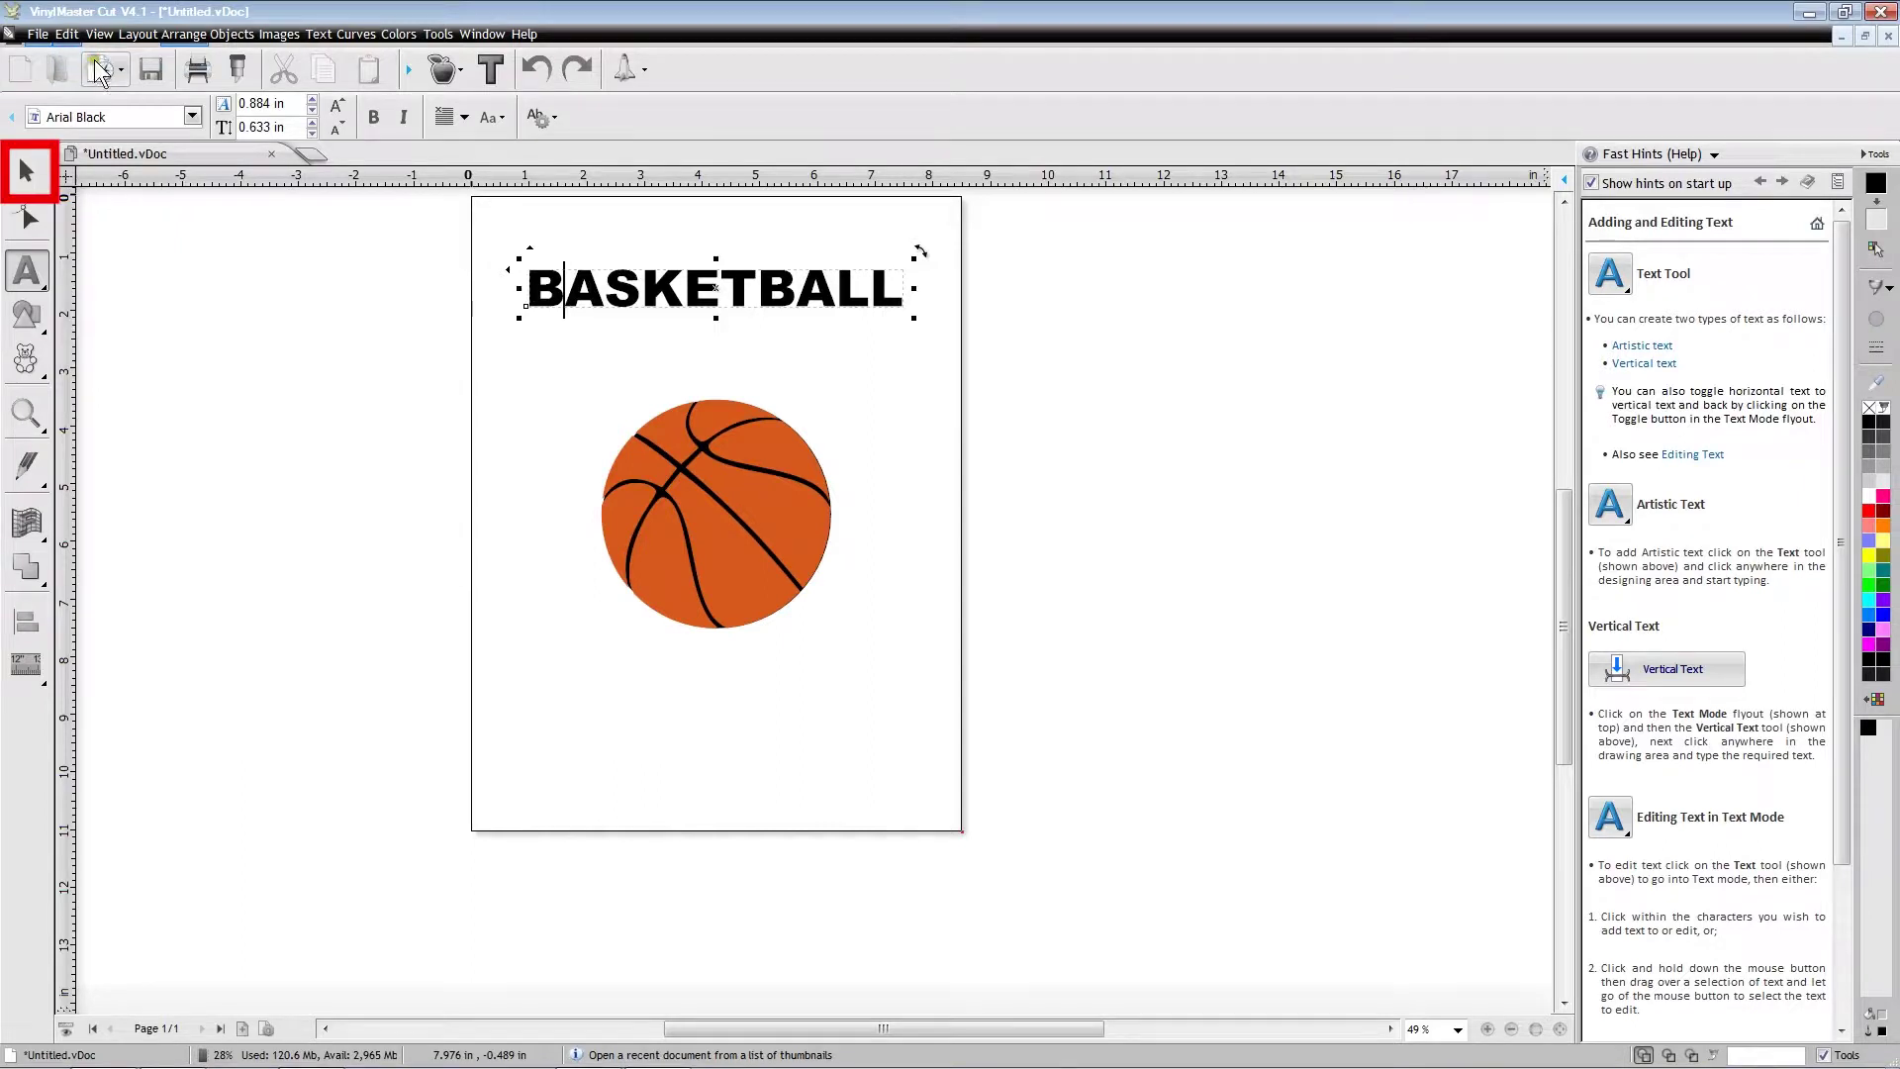
- Nudge the BASKETBALL text slightly right and stretch it downward to a height of about 1.19 in
click(27, 173)
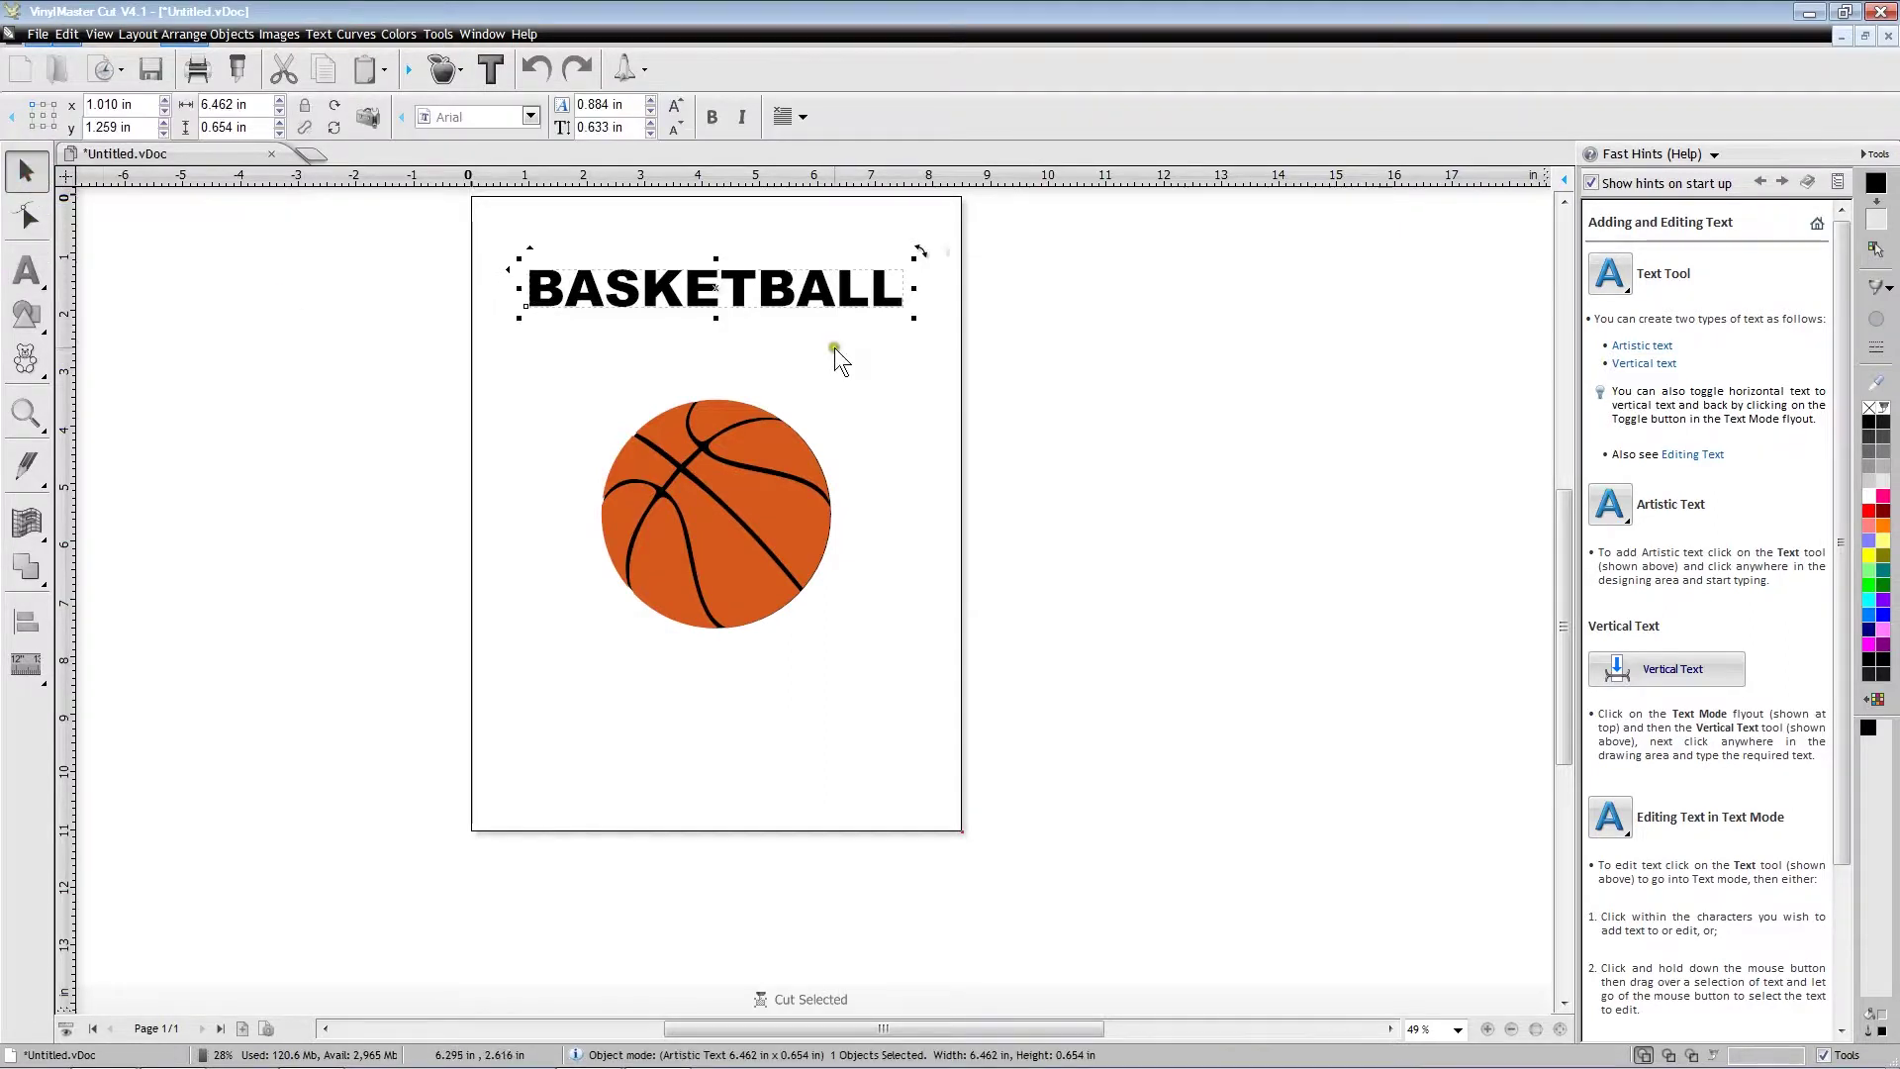
key(Right)
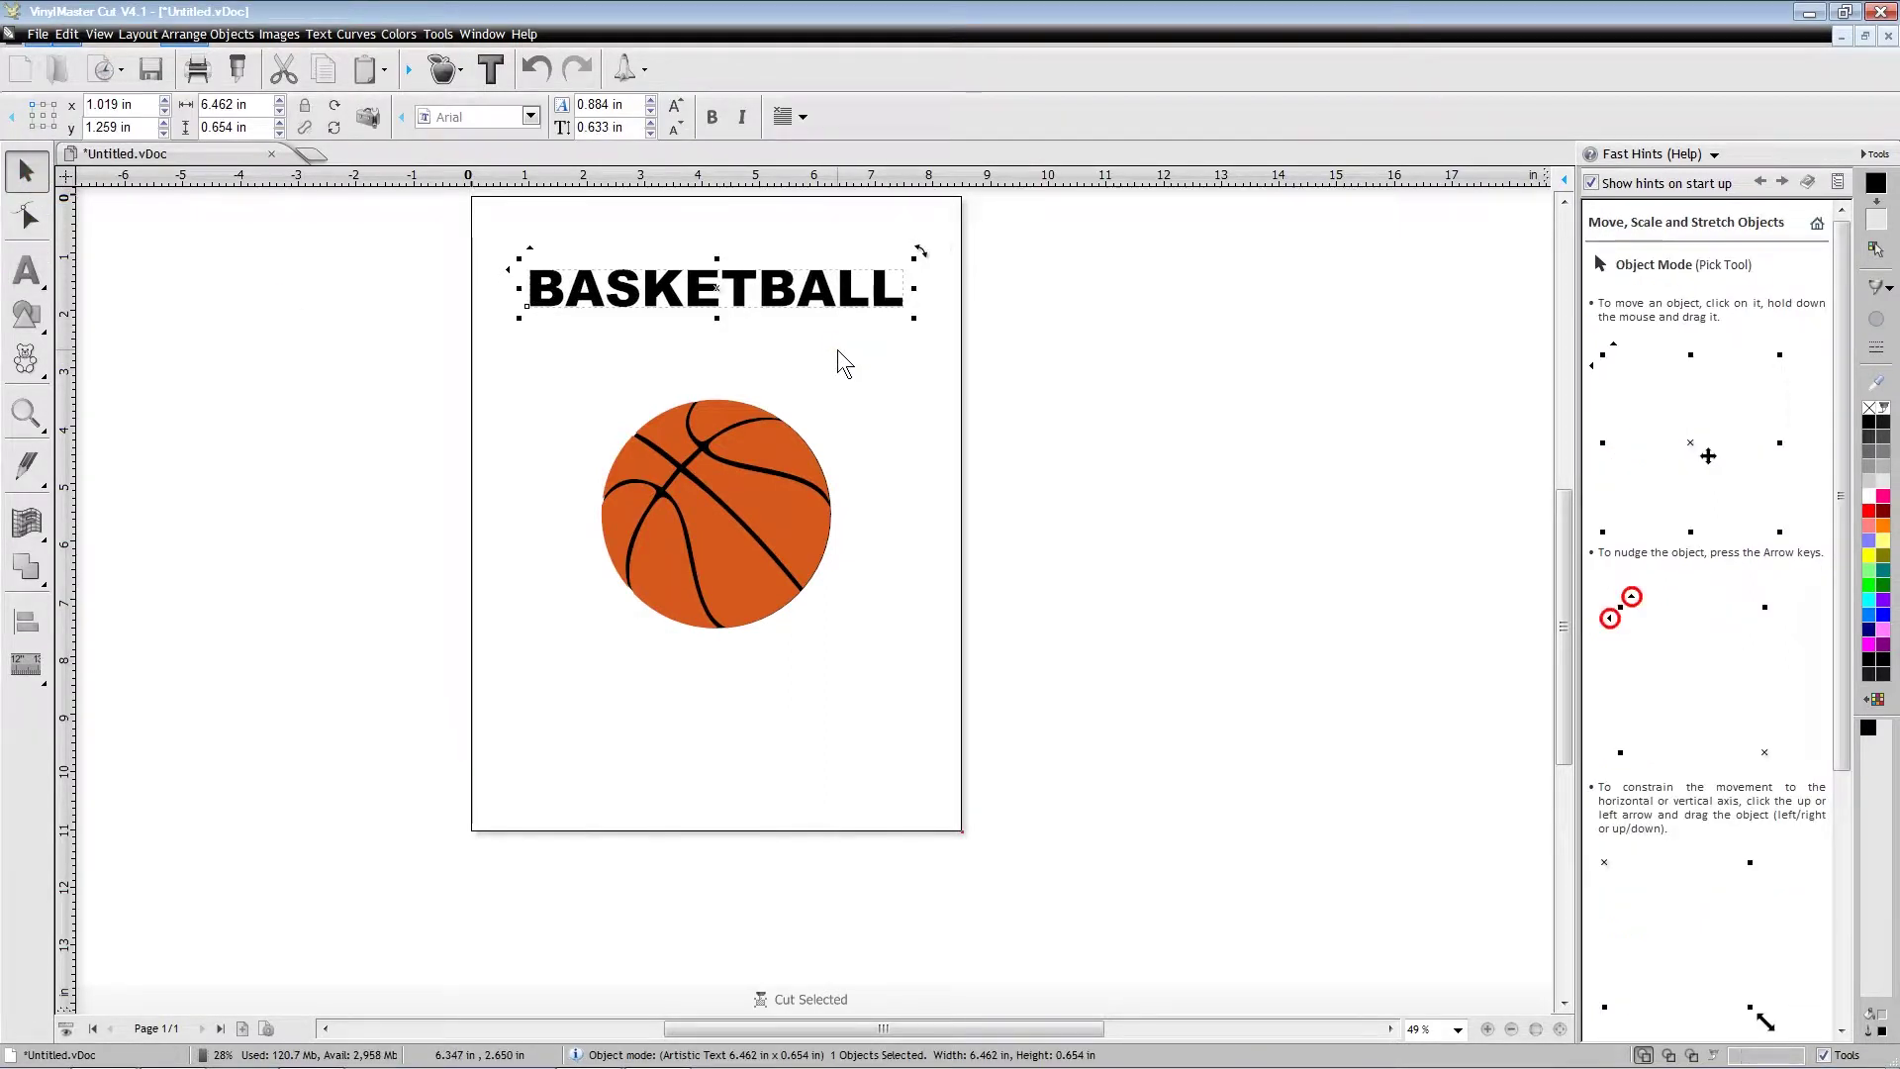
drag(720, 317, 720, 345)
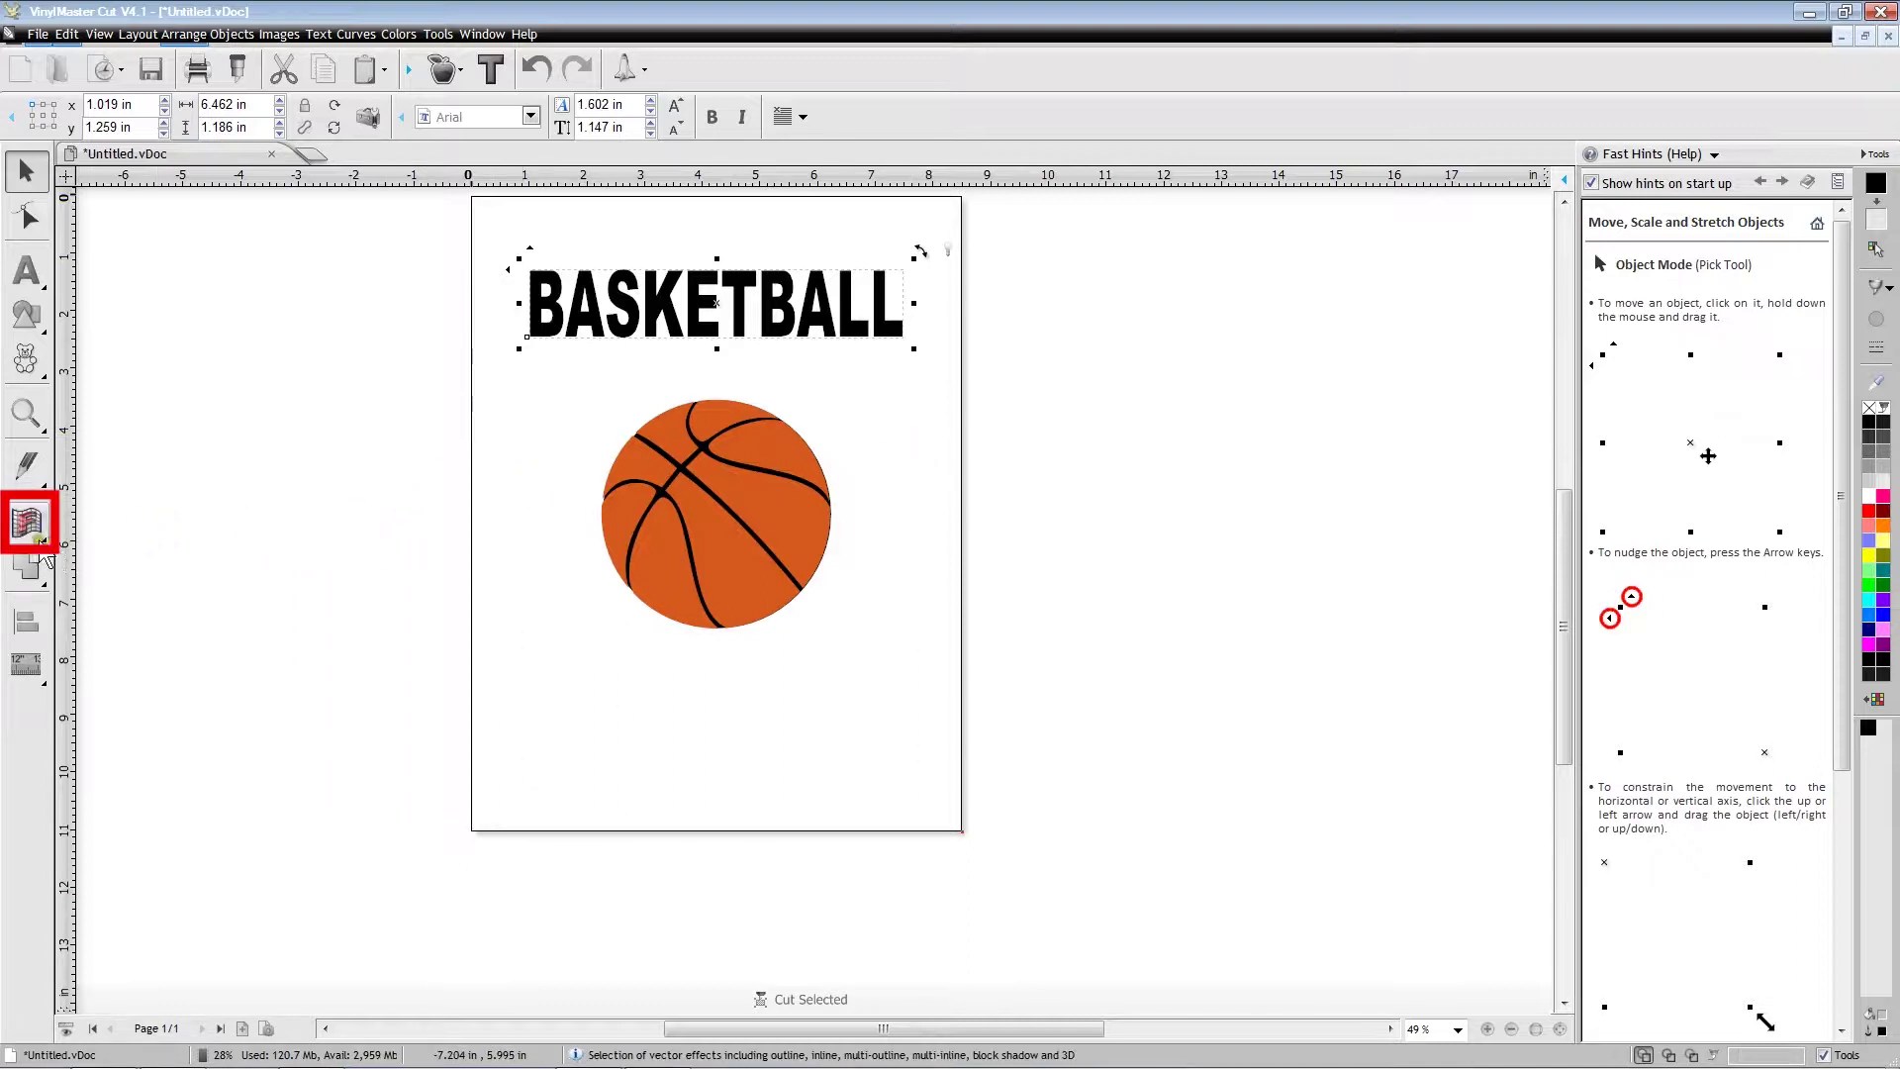
- Apply a Flag distortion to the BASKETBALL text and pull both lower corner nodes down to about 3.4 in total height
click(44, 550)
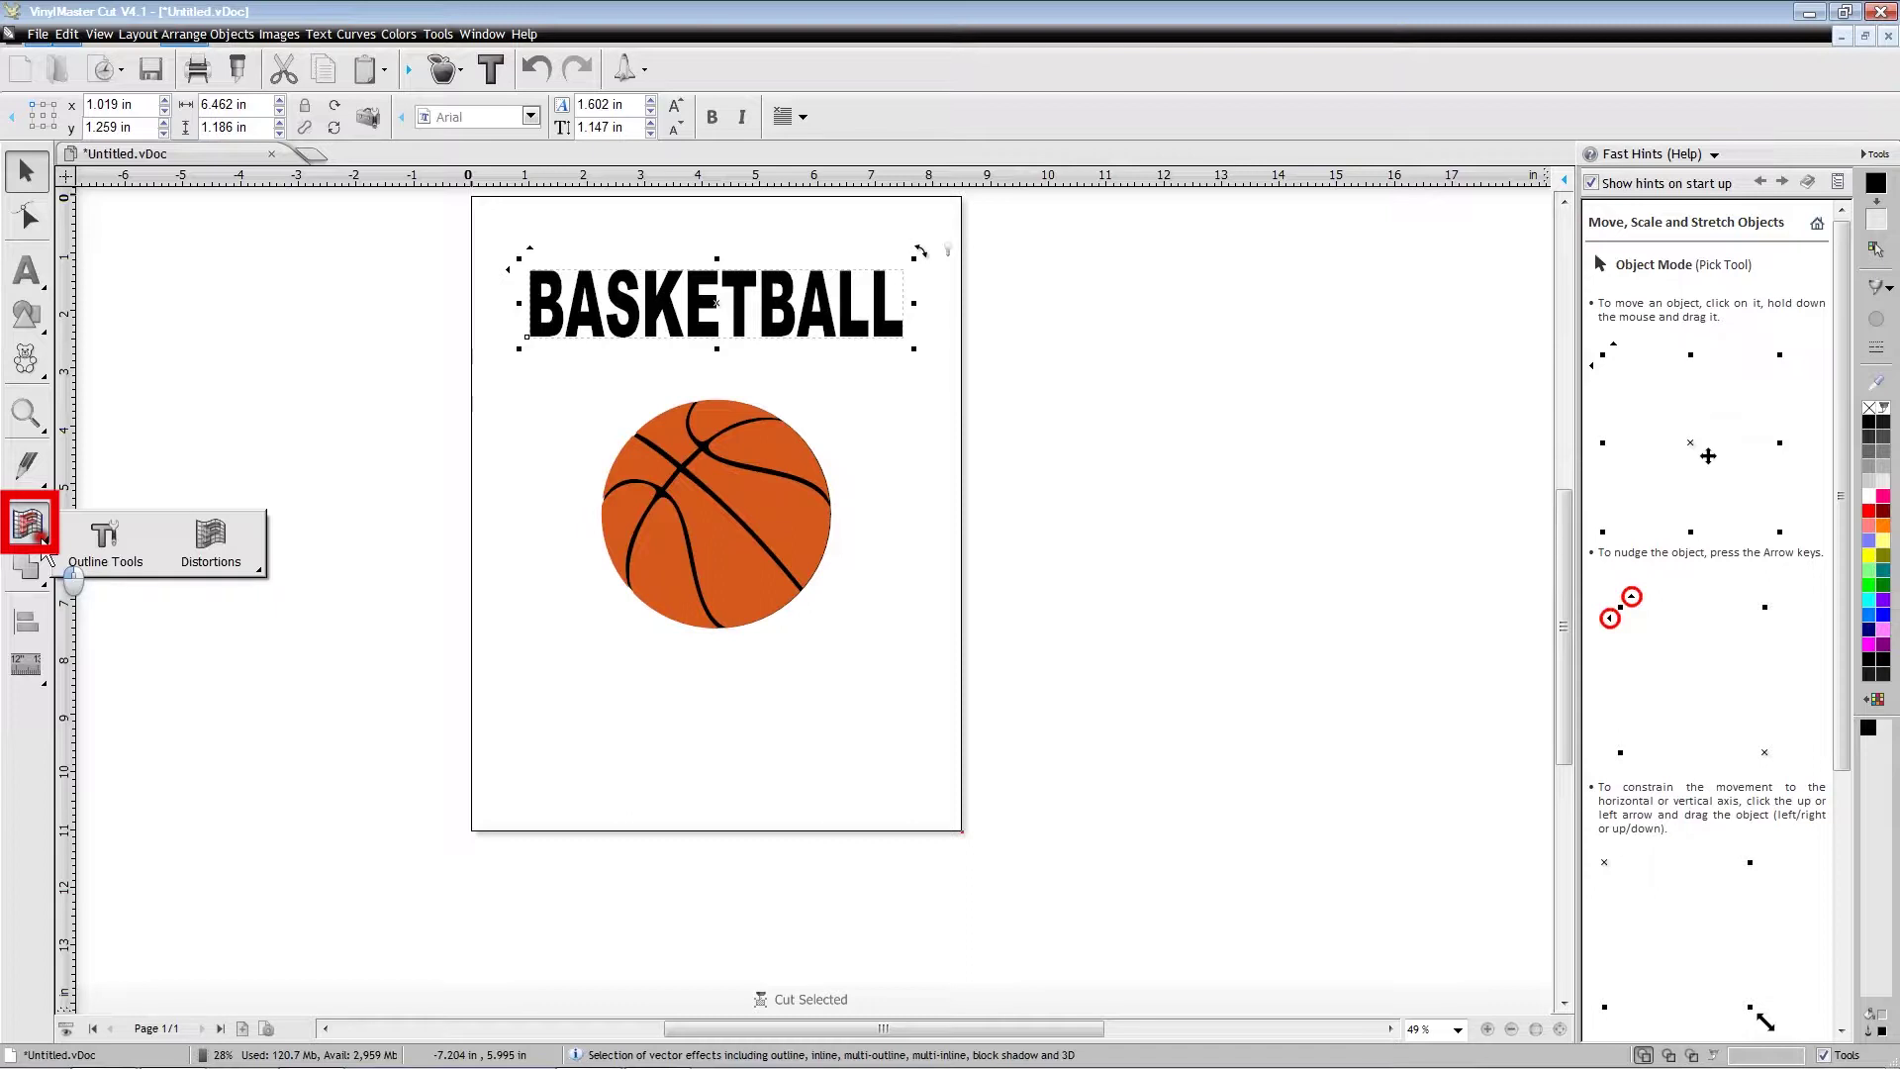
click(208, 551)
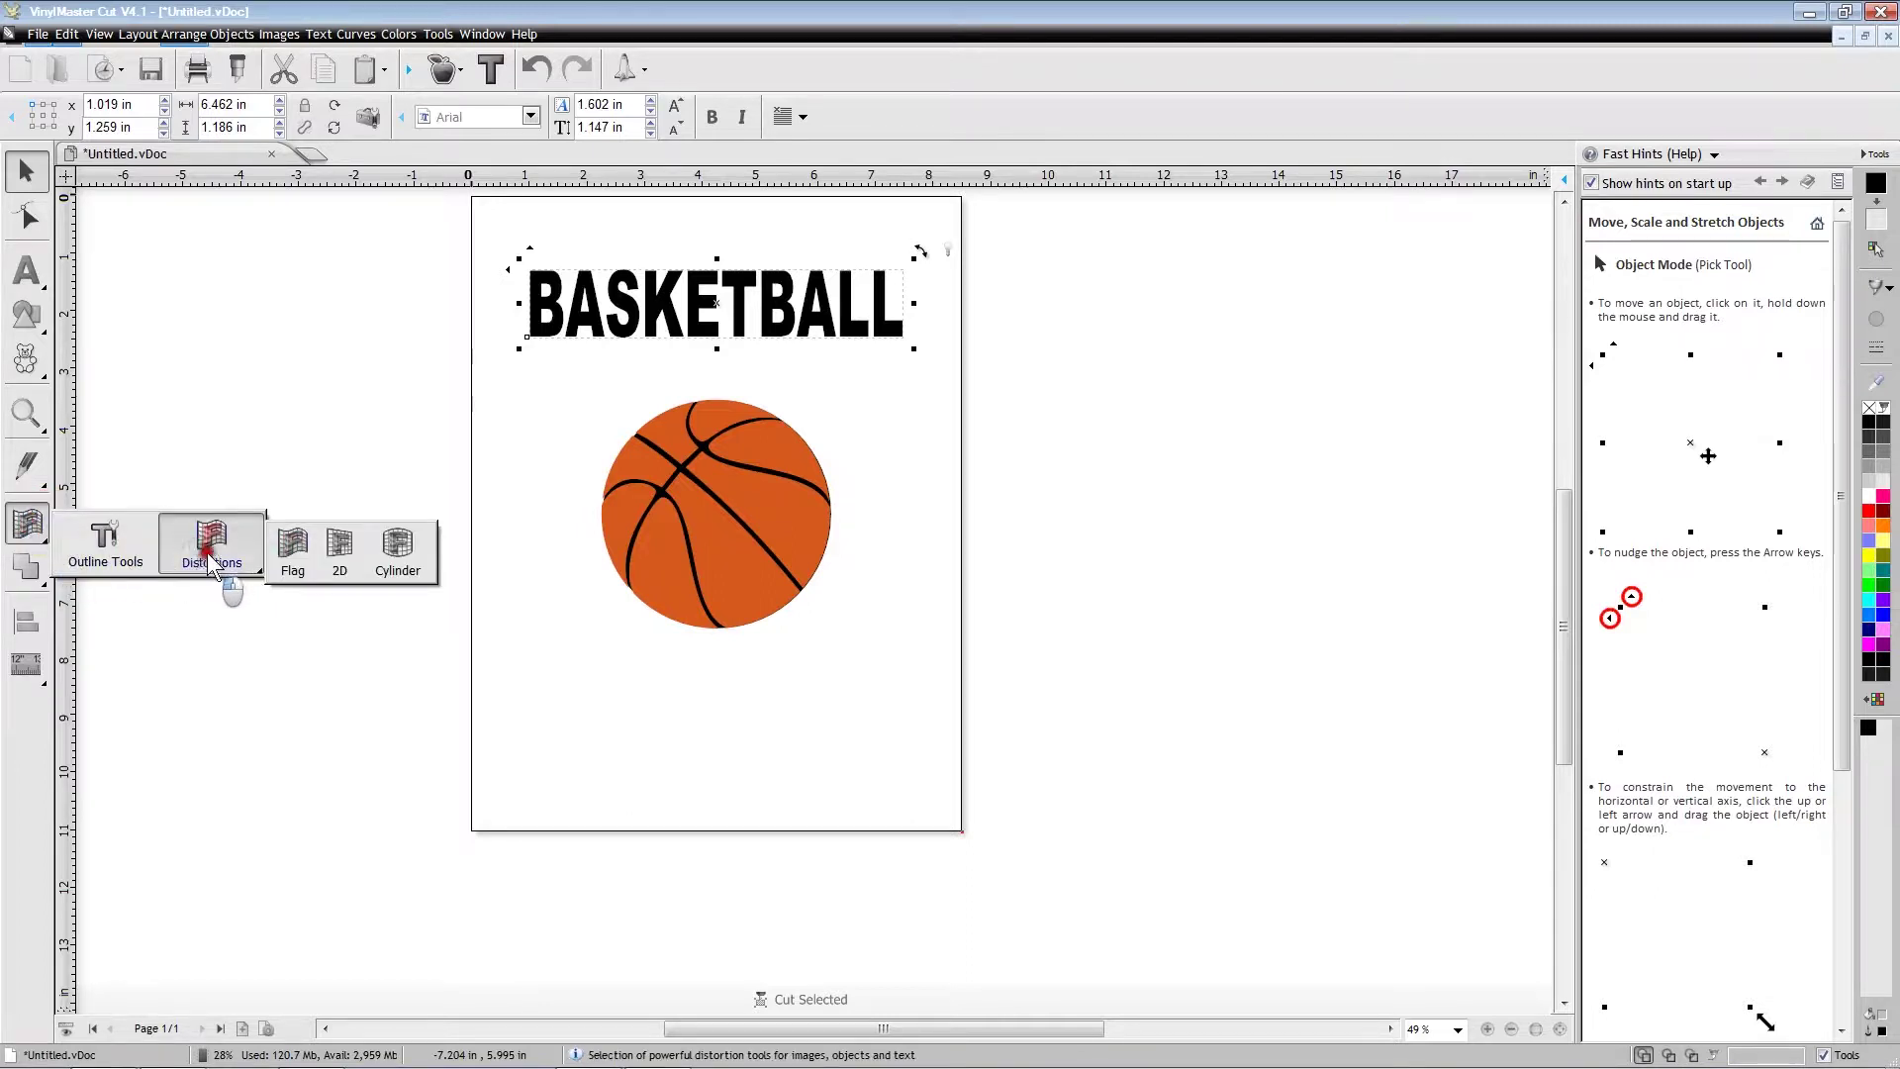
click(297, 562)
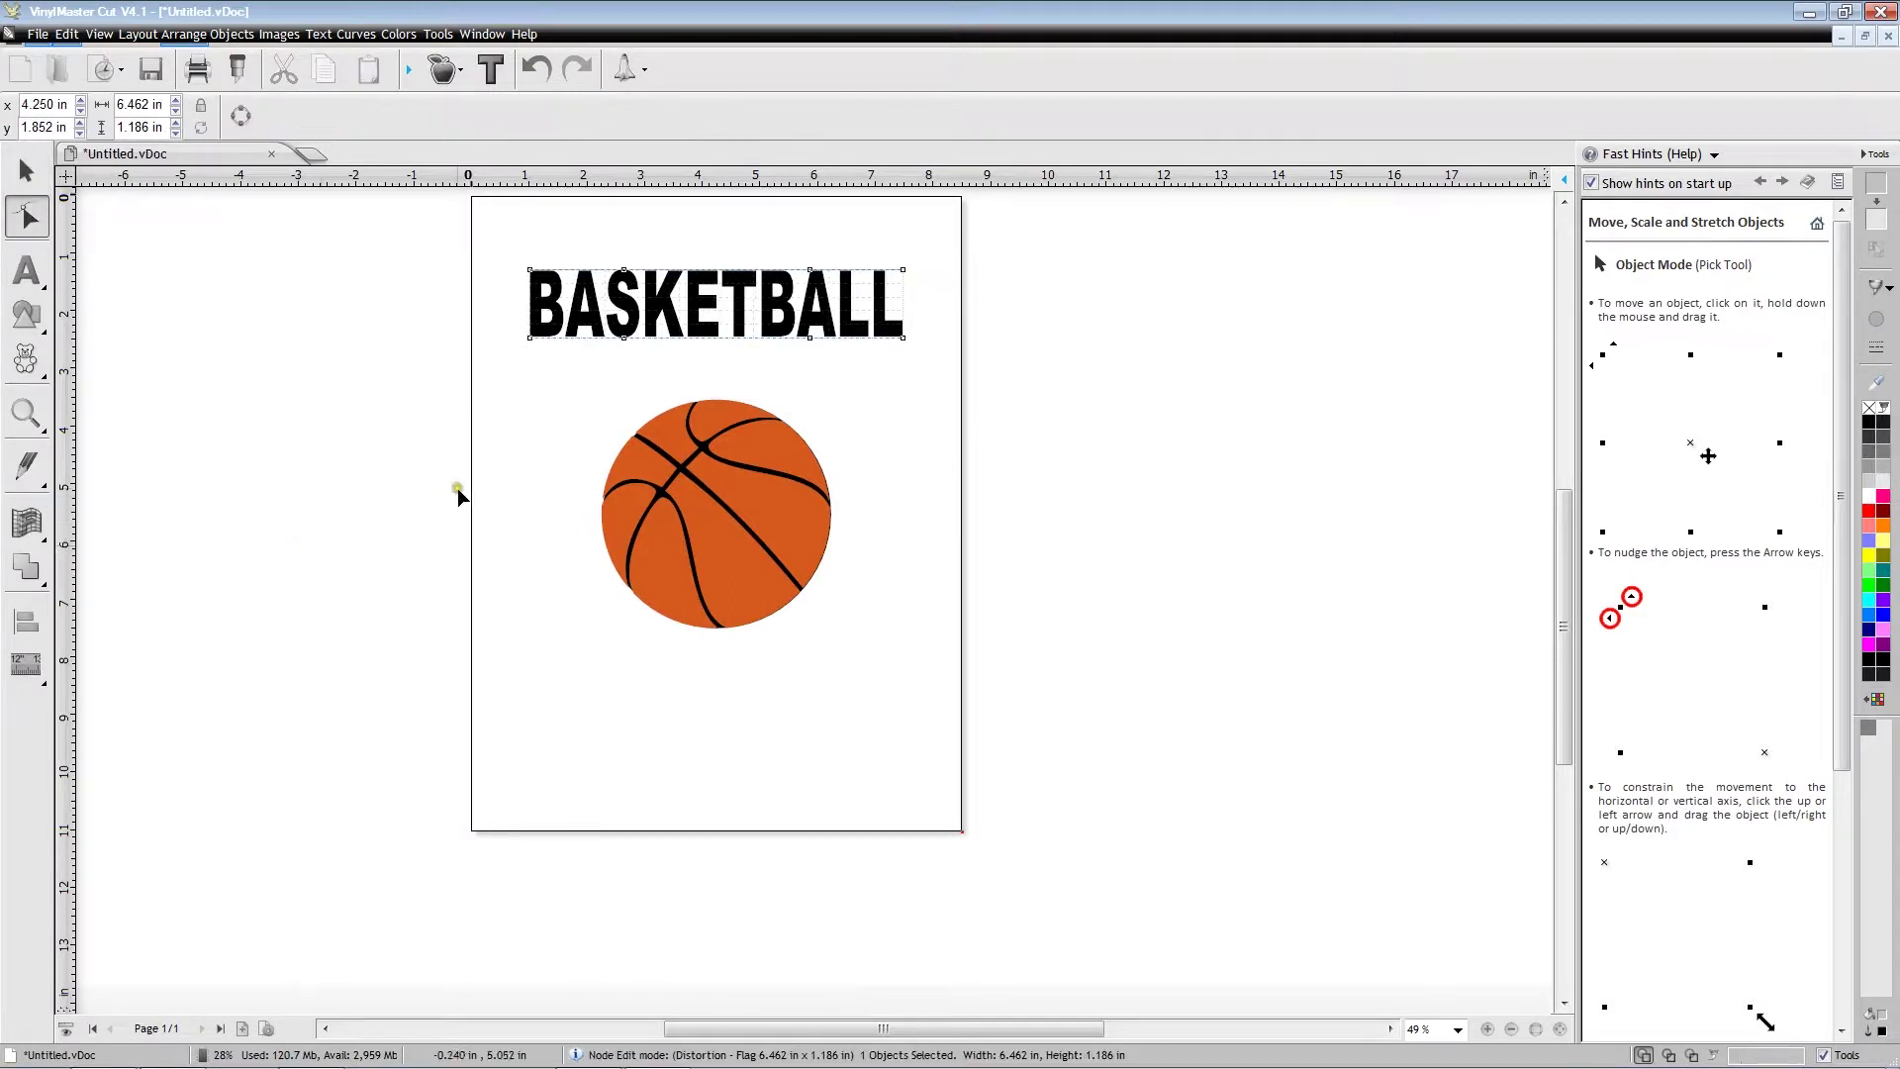
drag(533, 339, 526, 472)
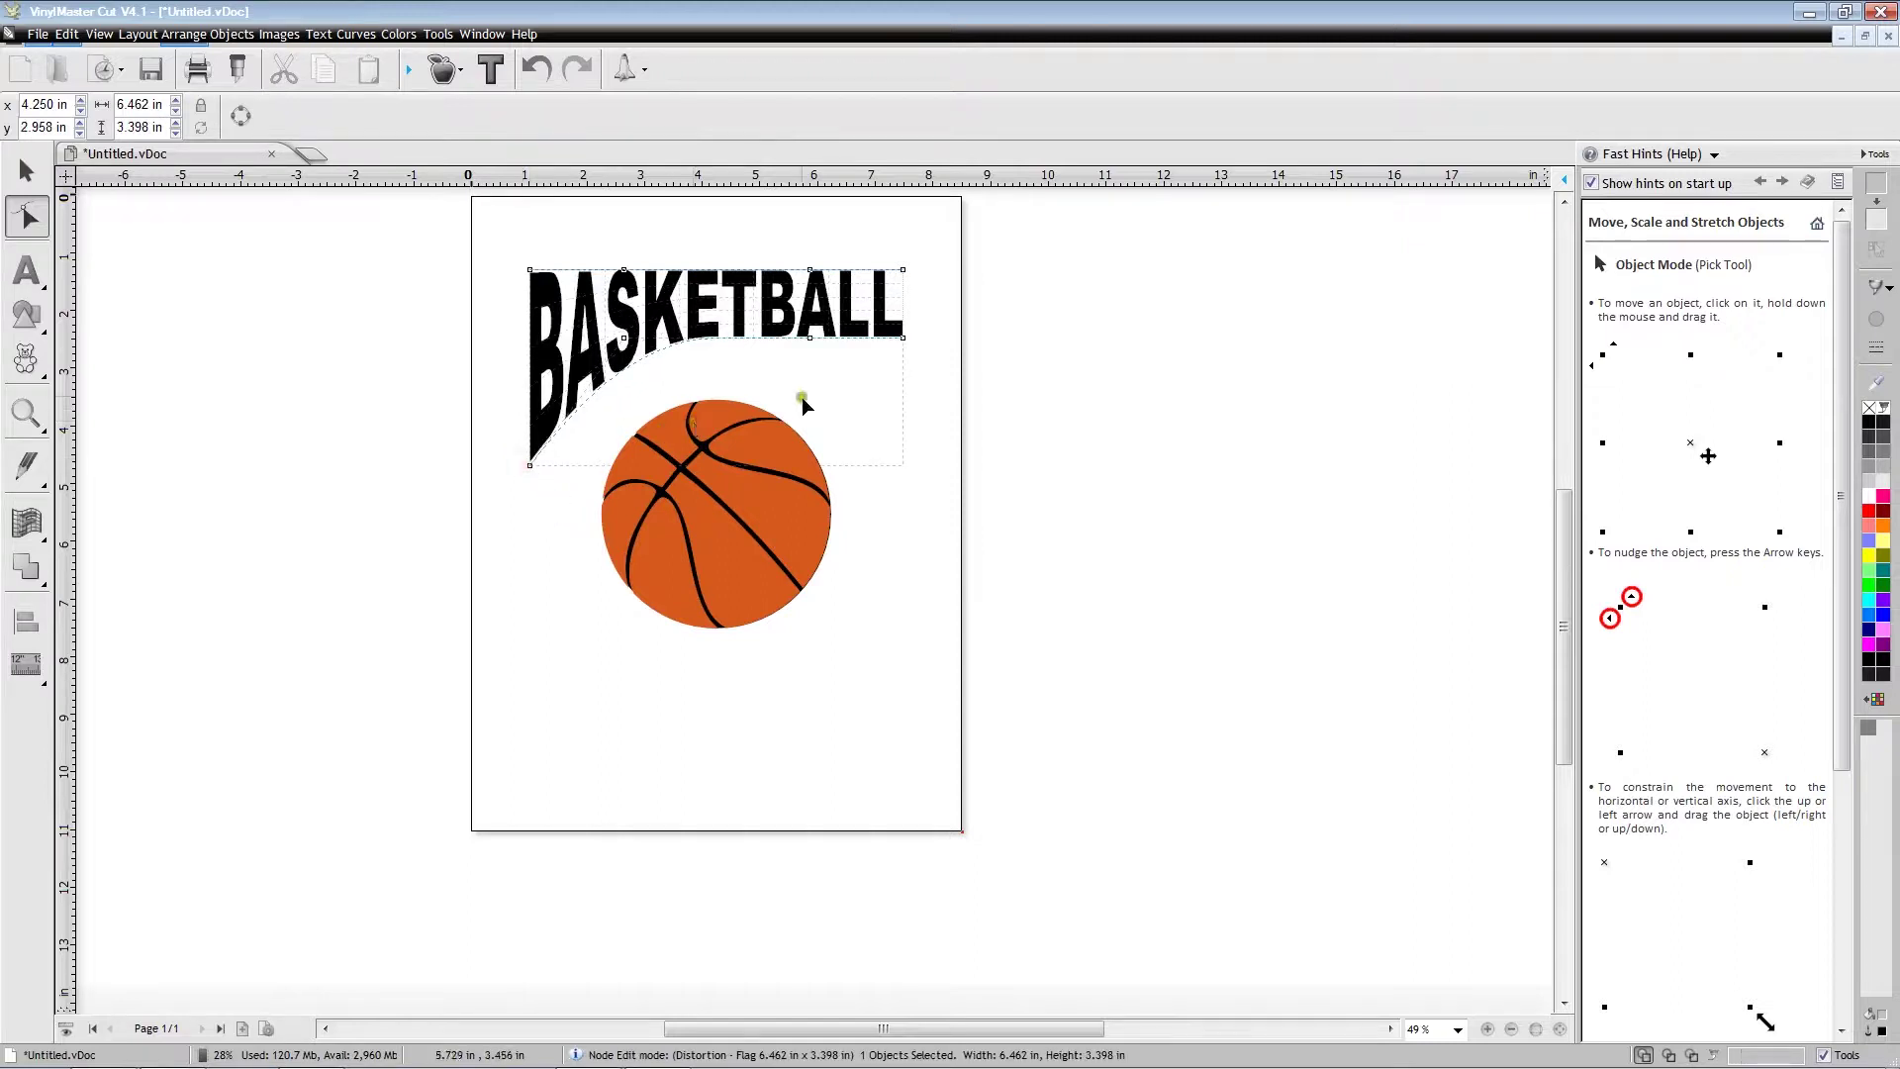
drag(906, 341, 907, 466)
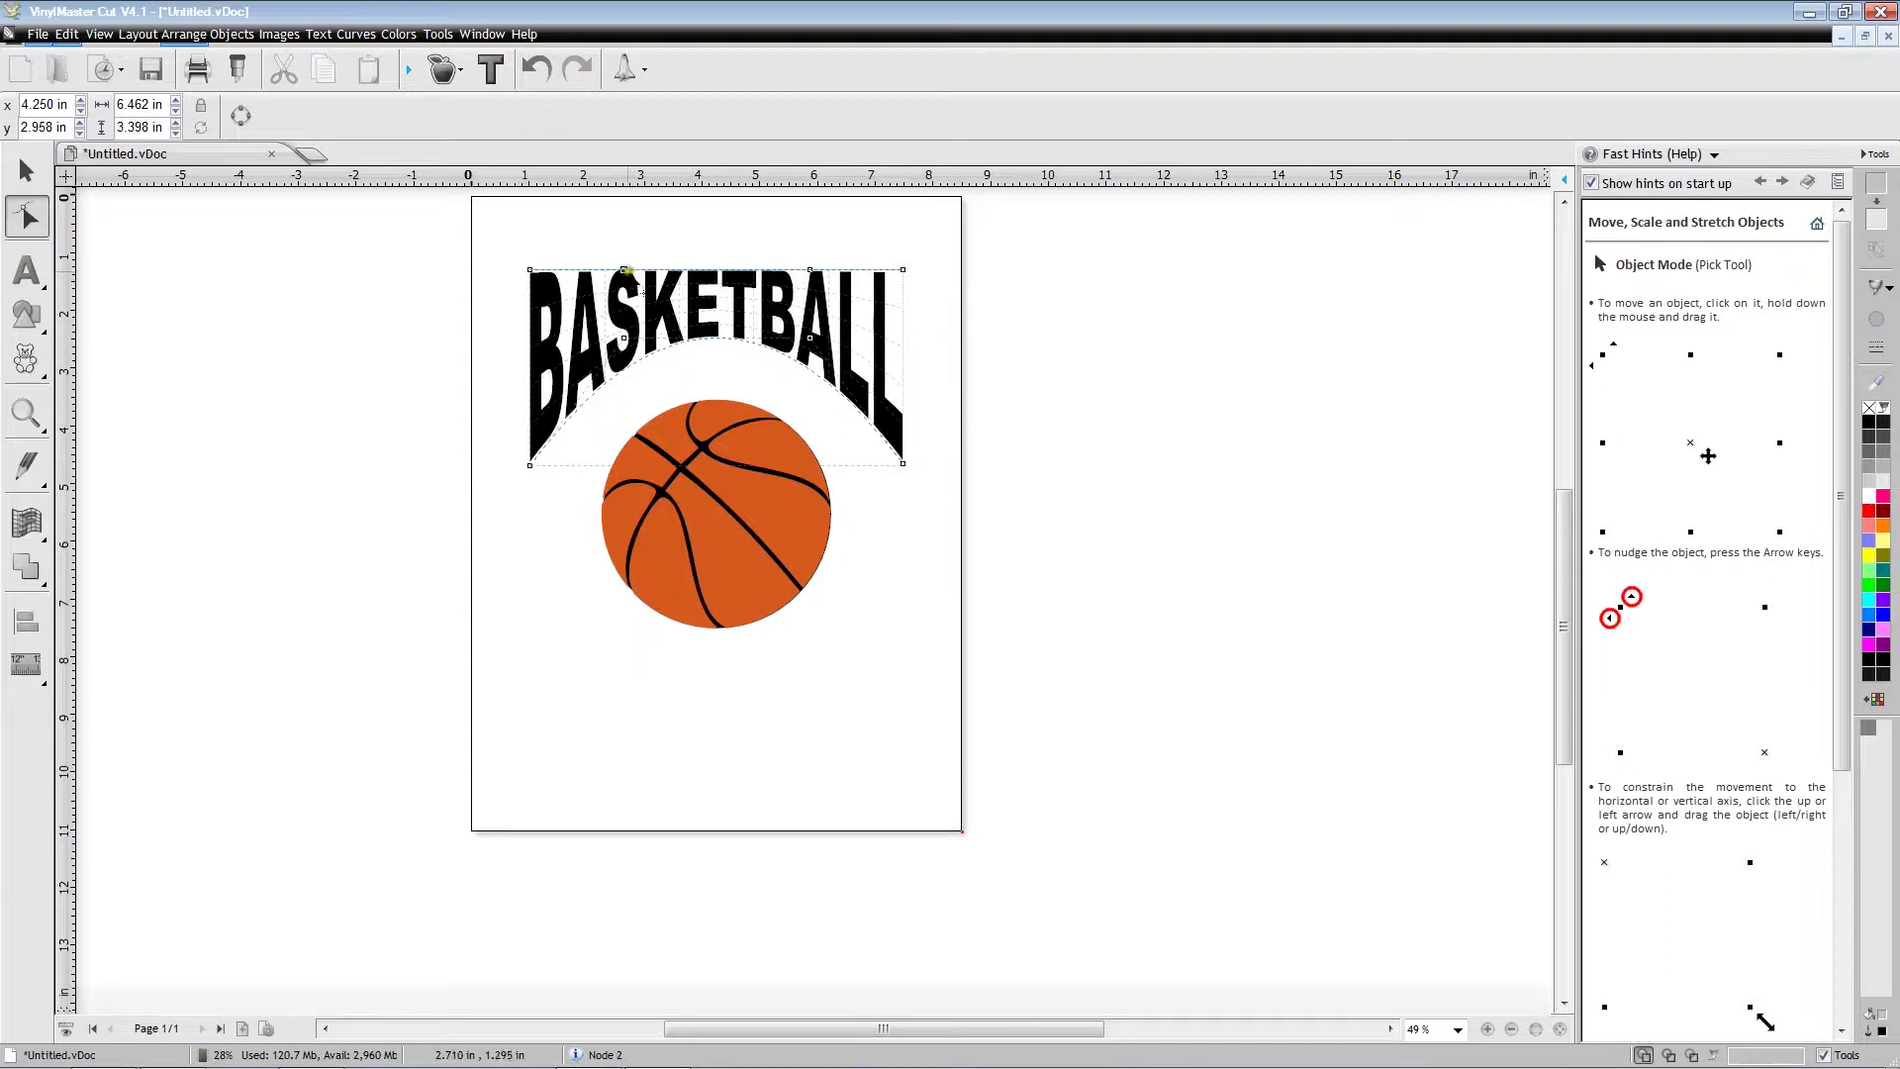
- Raise both upper middle nodes of the BASKETBALL distortion to about 4.22 in total height and move the text down closer to the ball
drag(626, 269, 624, 220)
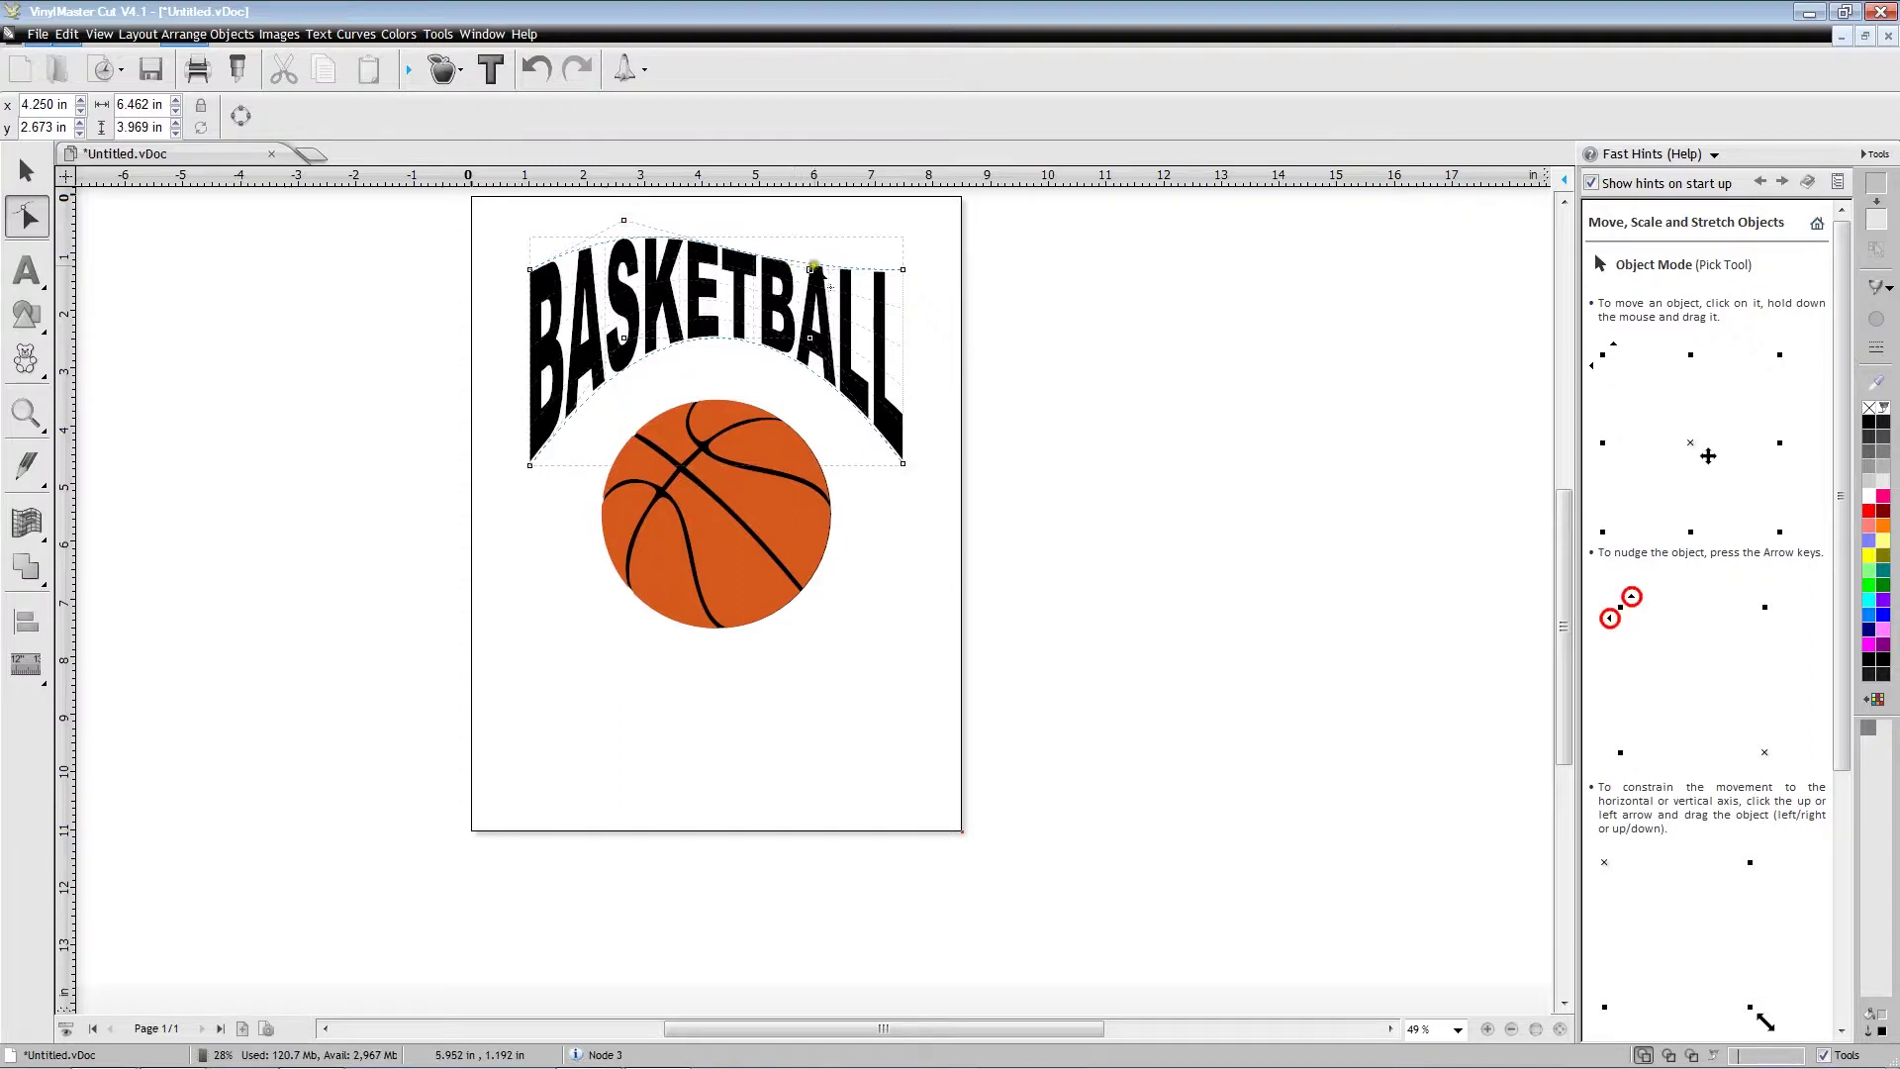
drag(813, 269, 811, 225)
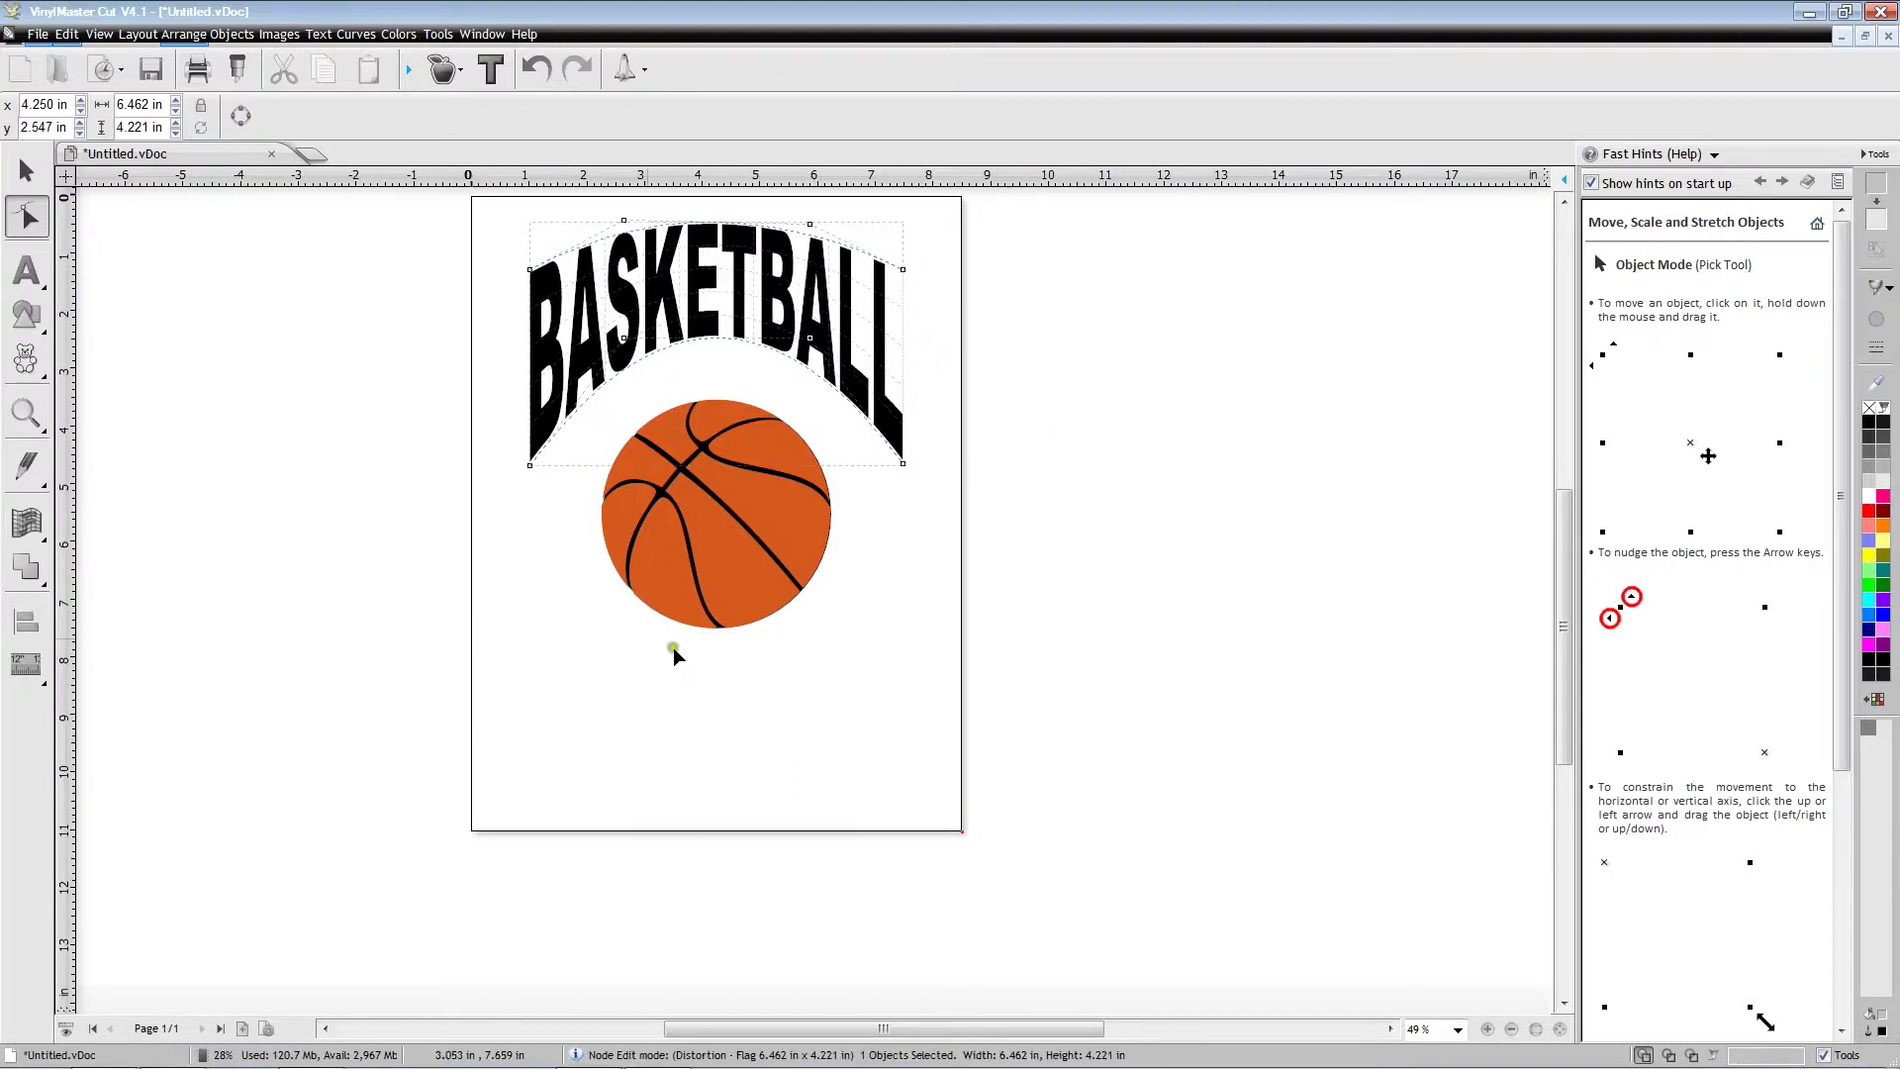
click(24, 172)
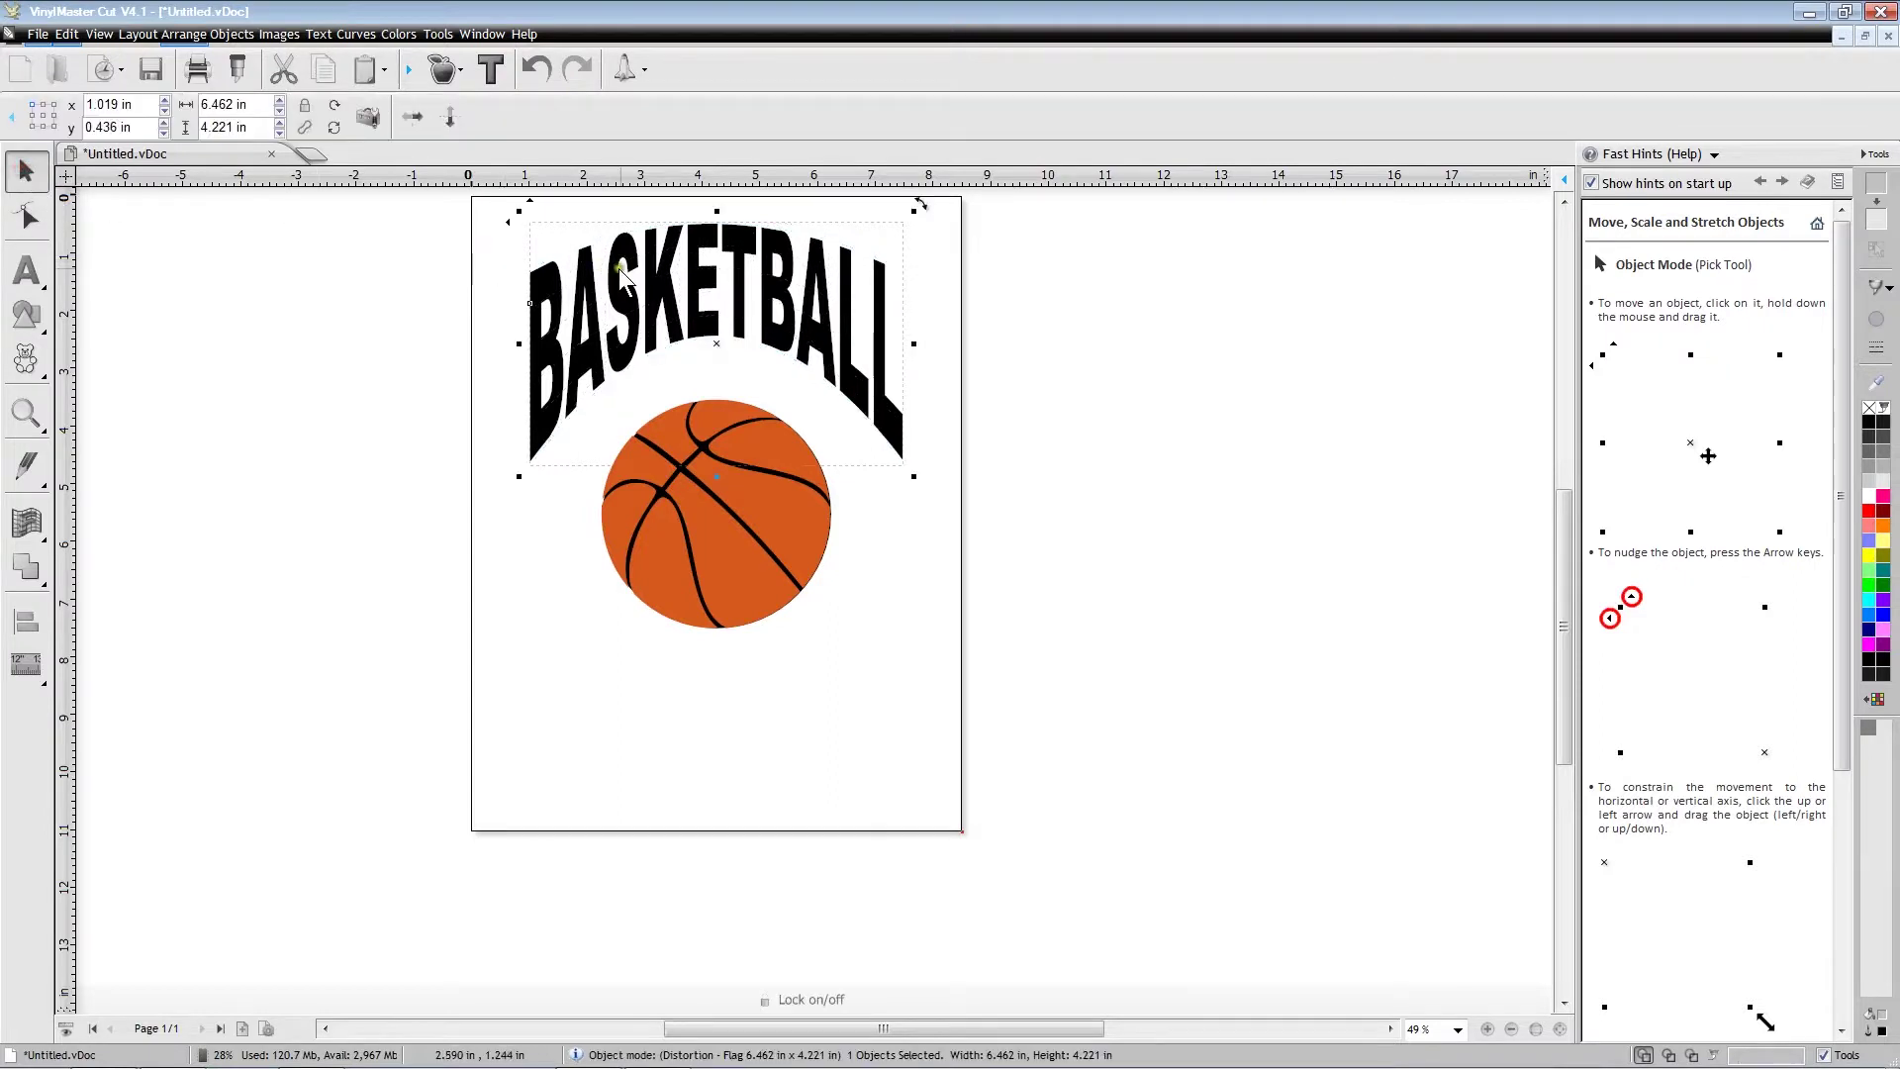
click(714, 340)
drag(715, 340, 714, 363)
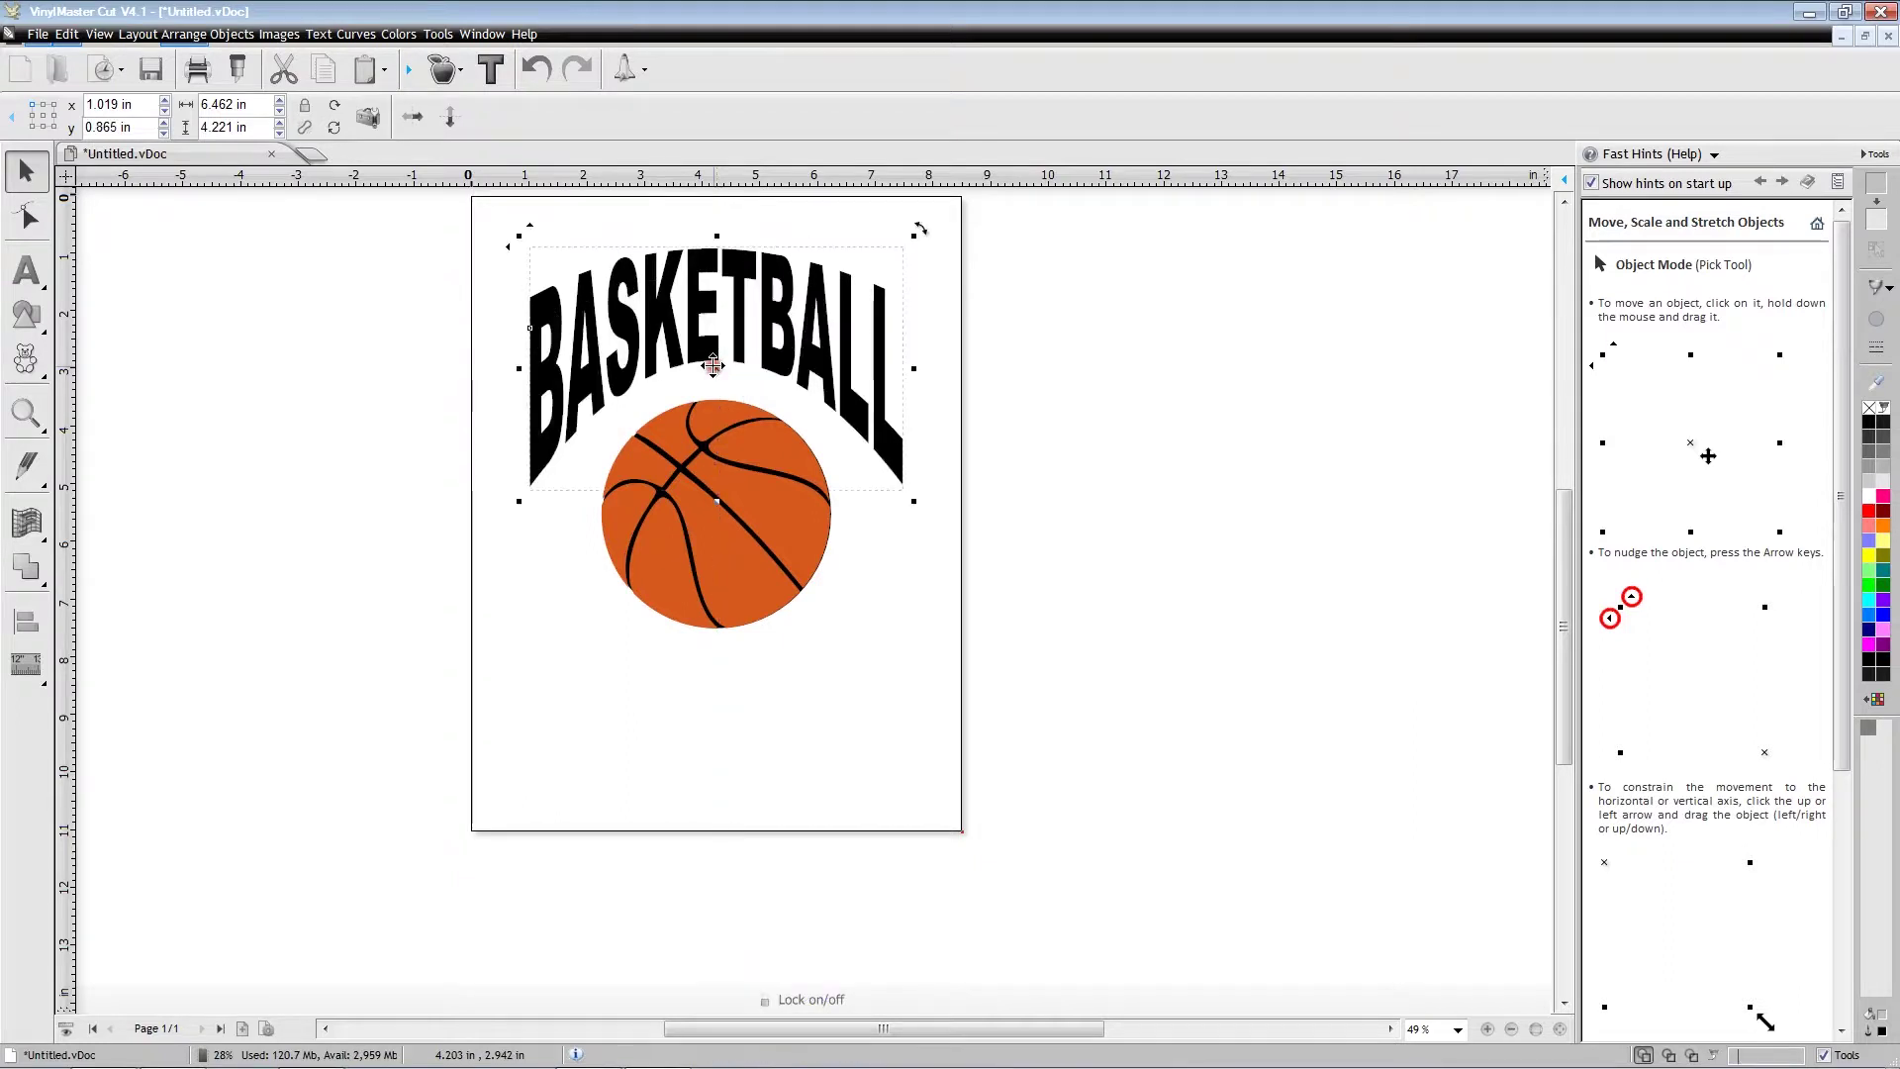
click(282, 237)
- Add the artistic text CHAMPIONS in Arial near the lower part of the page
click(27, 271)
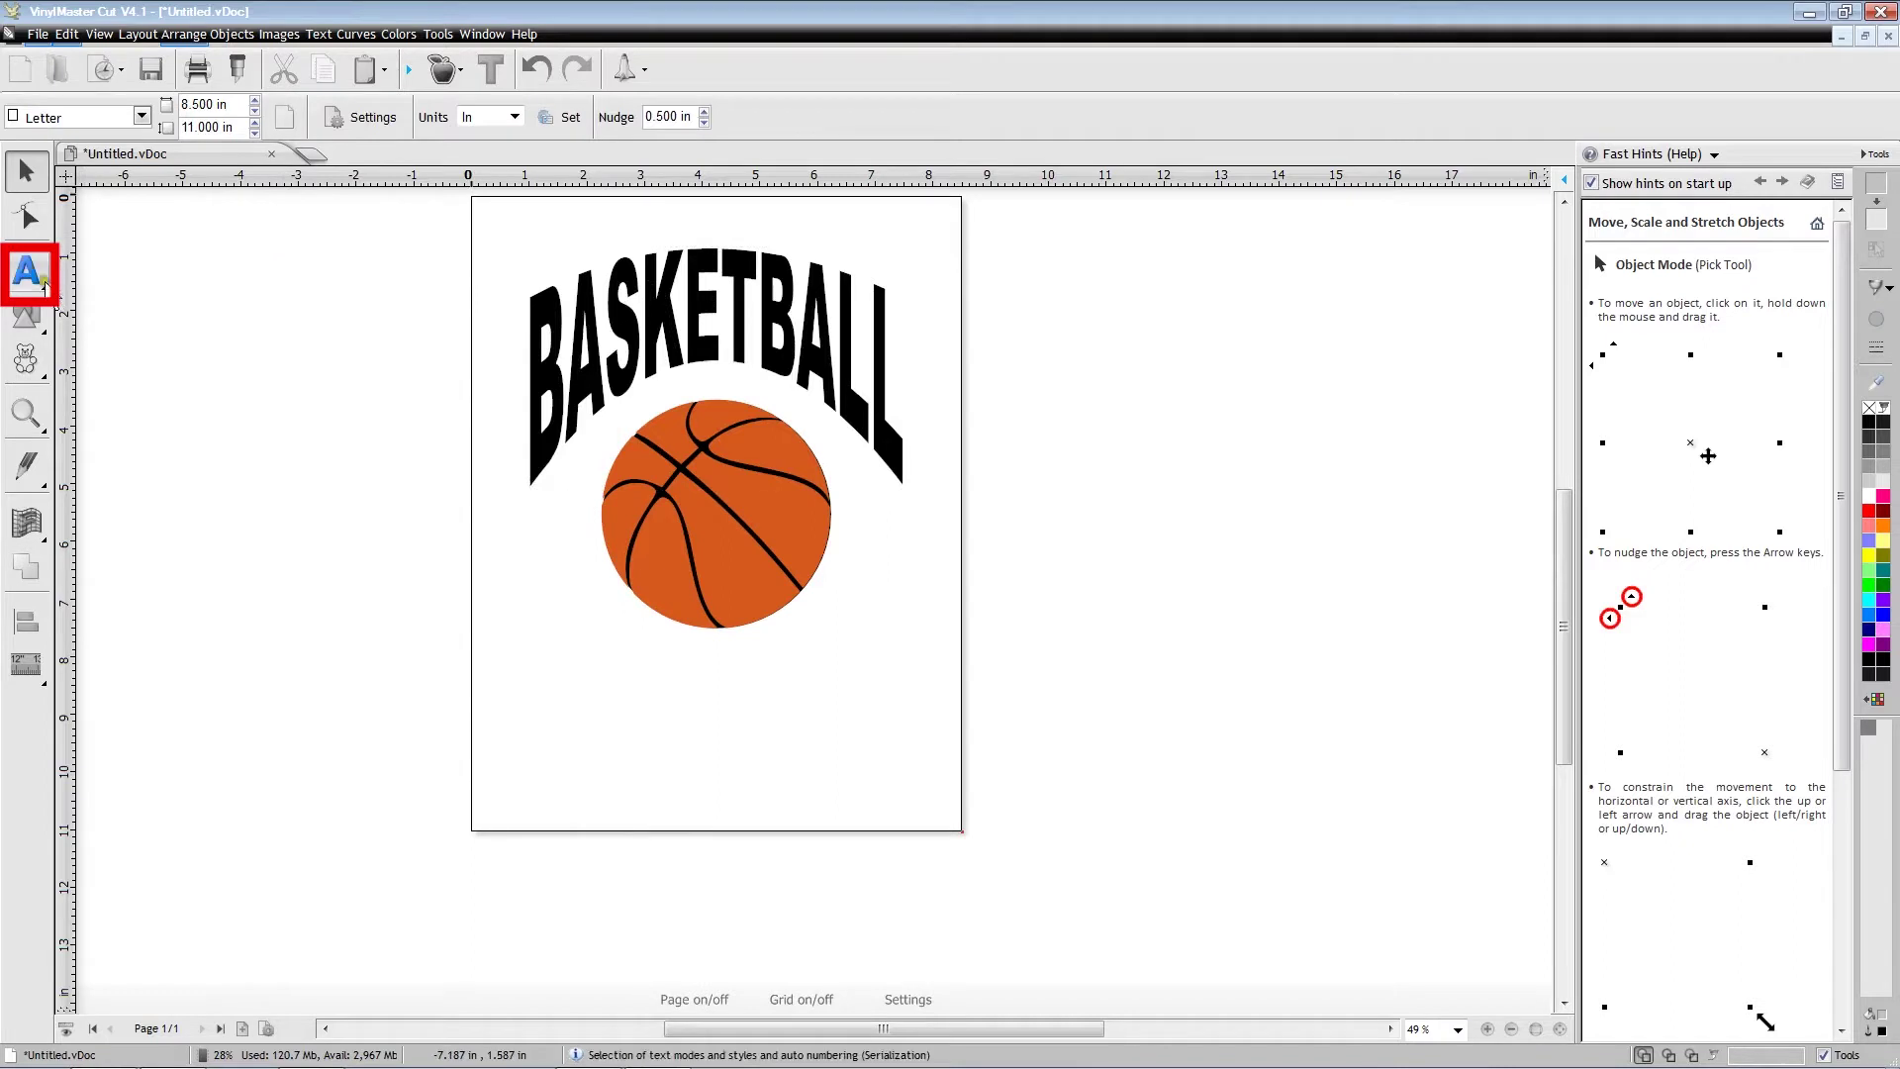
click(524, 706)
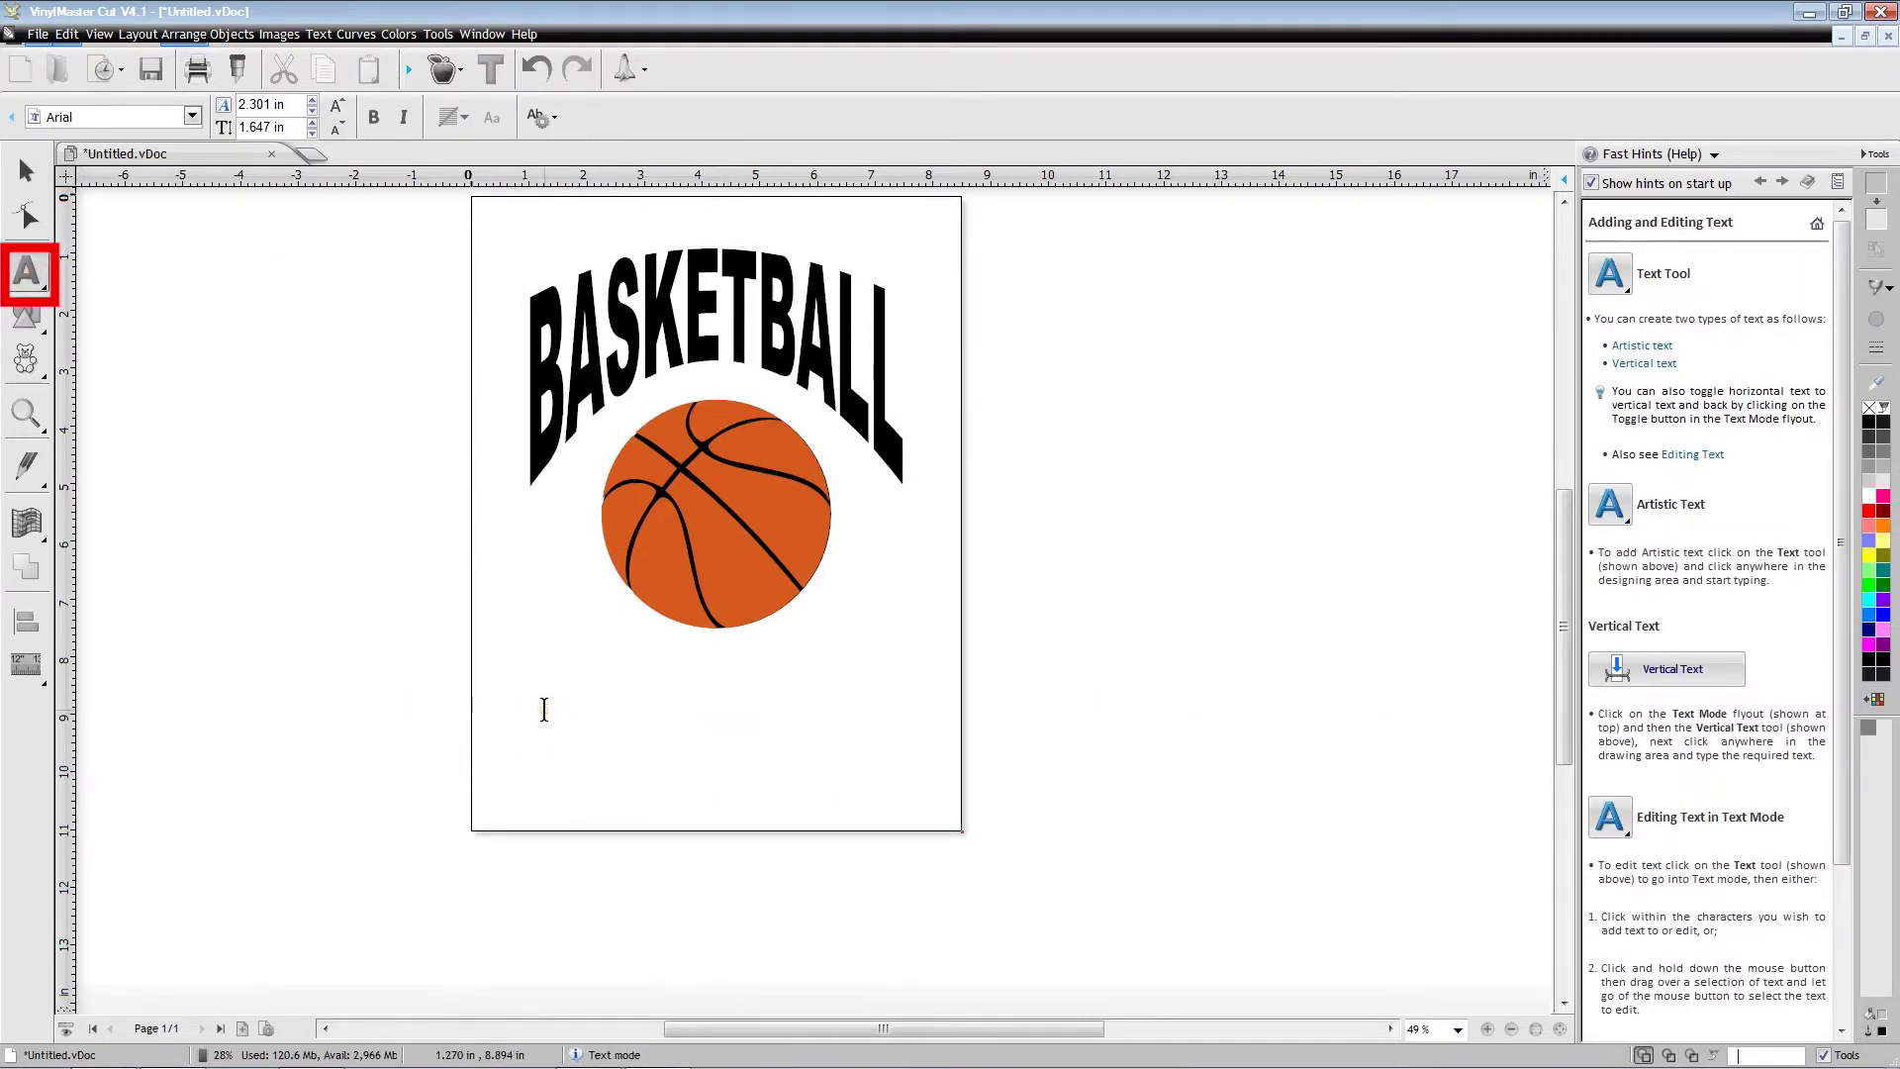
text(CHA)
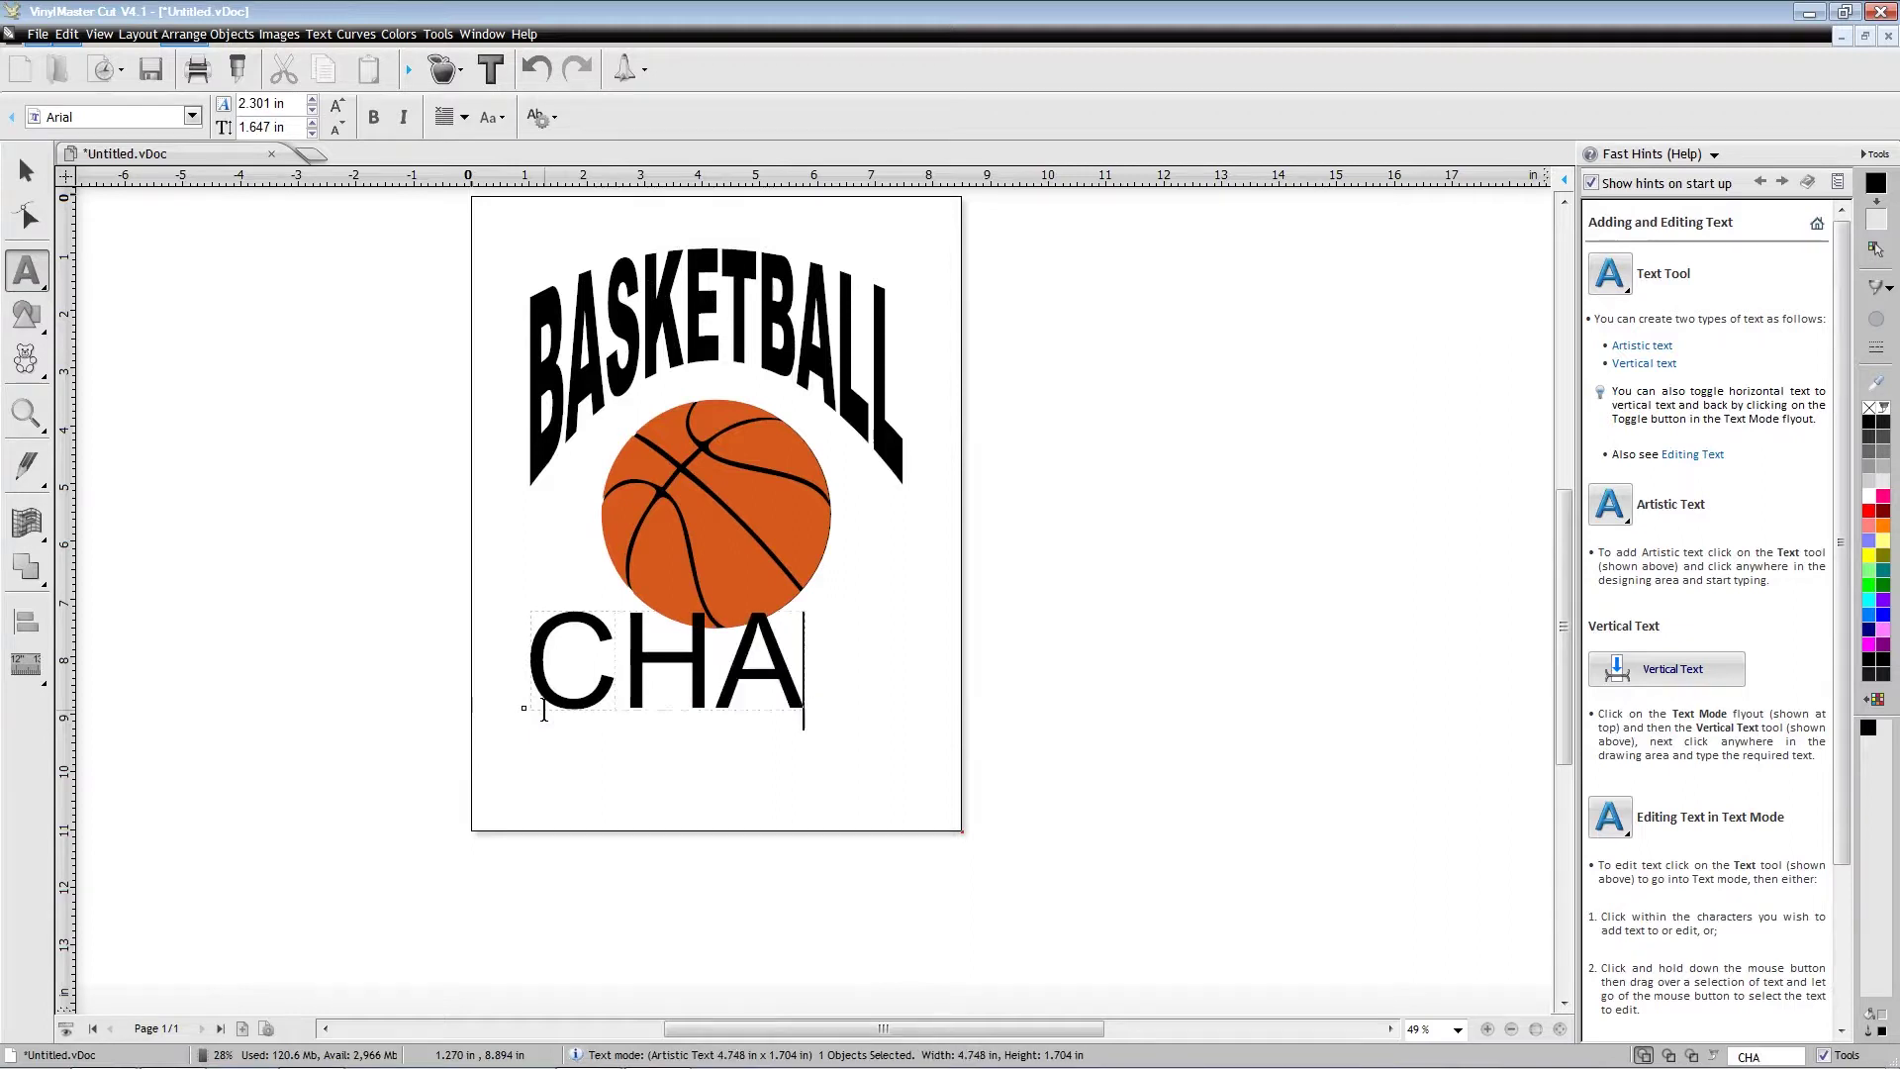
text(MPION)
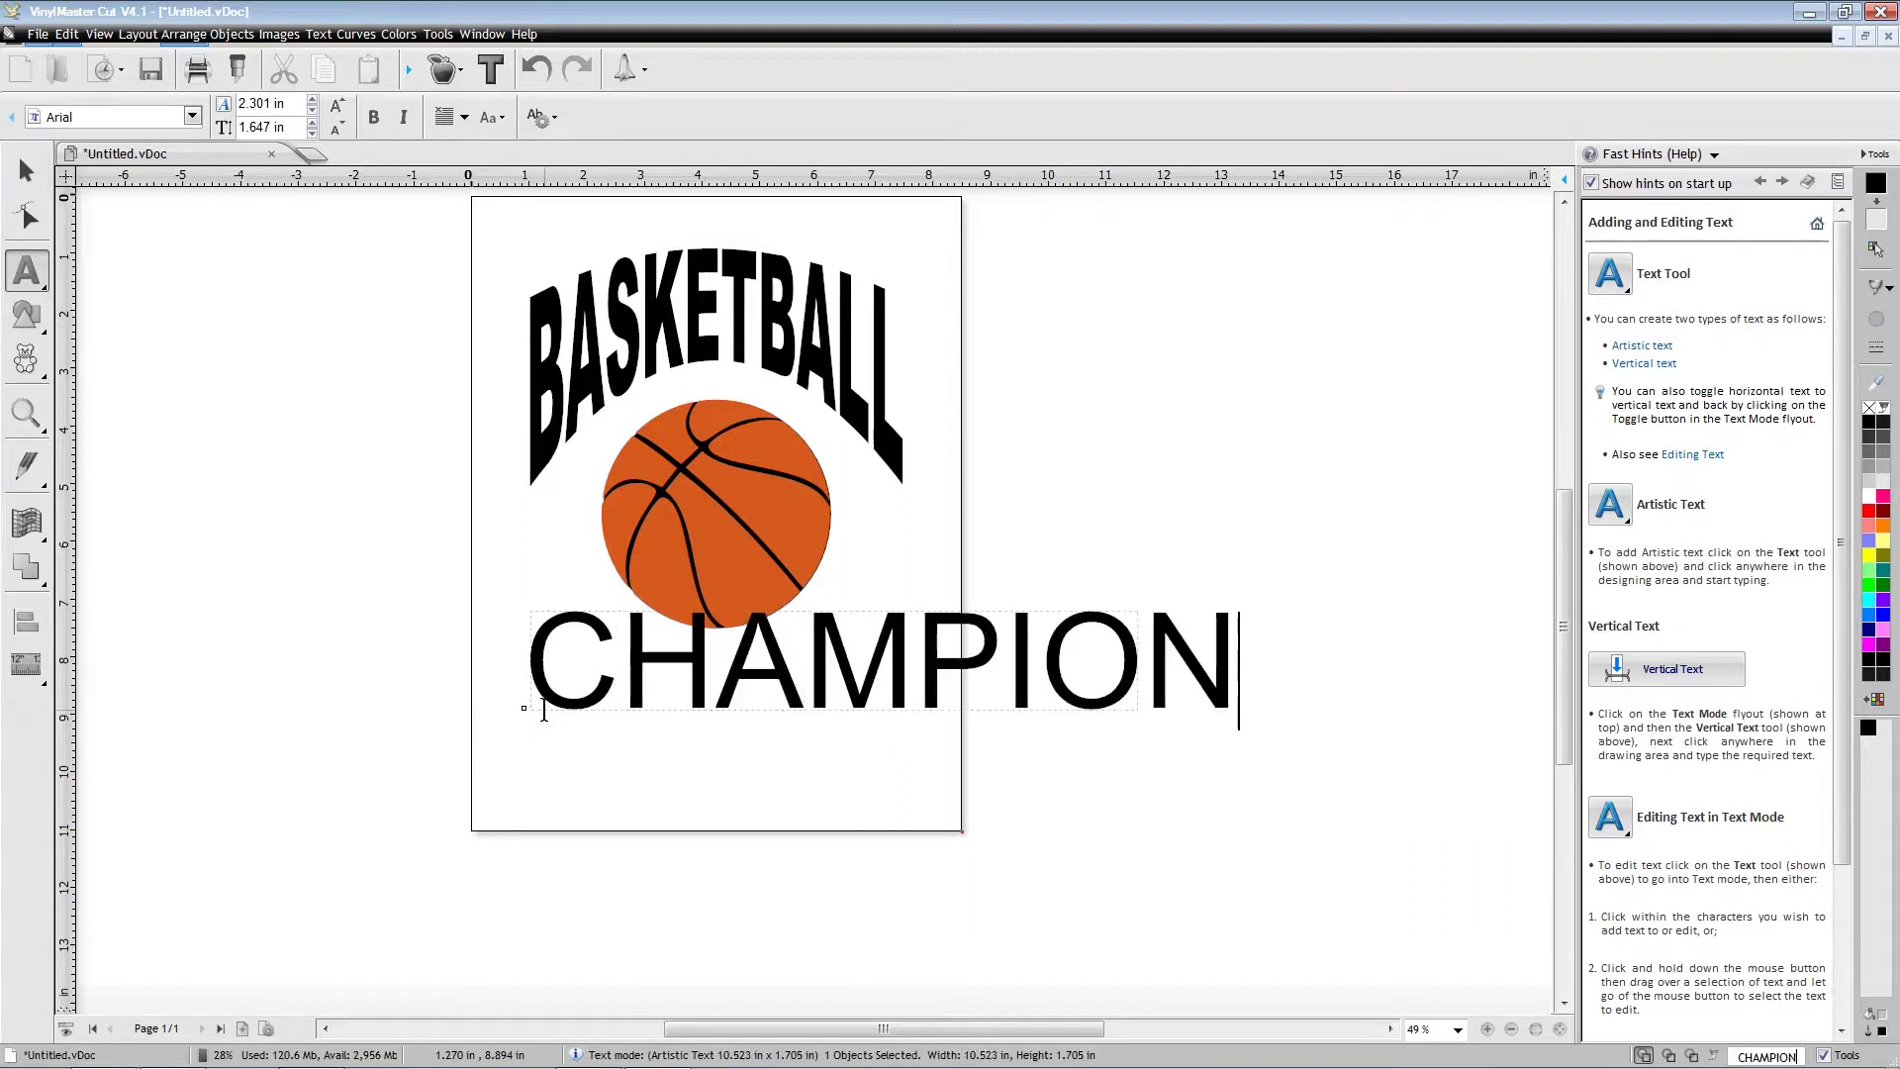
text(S)
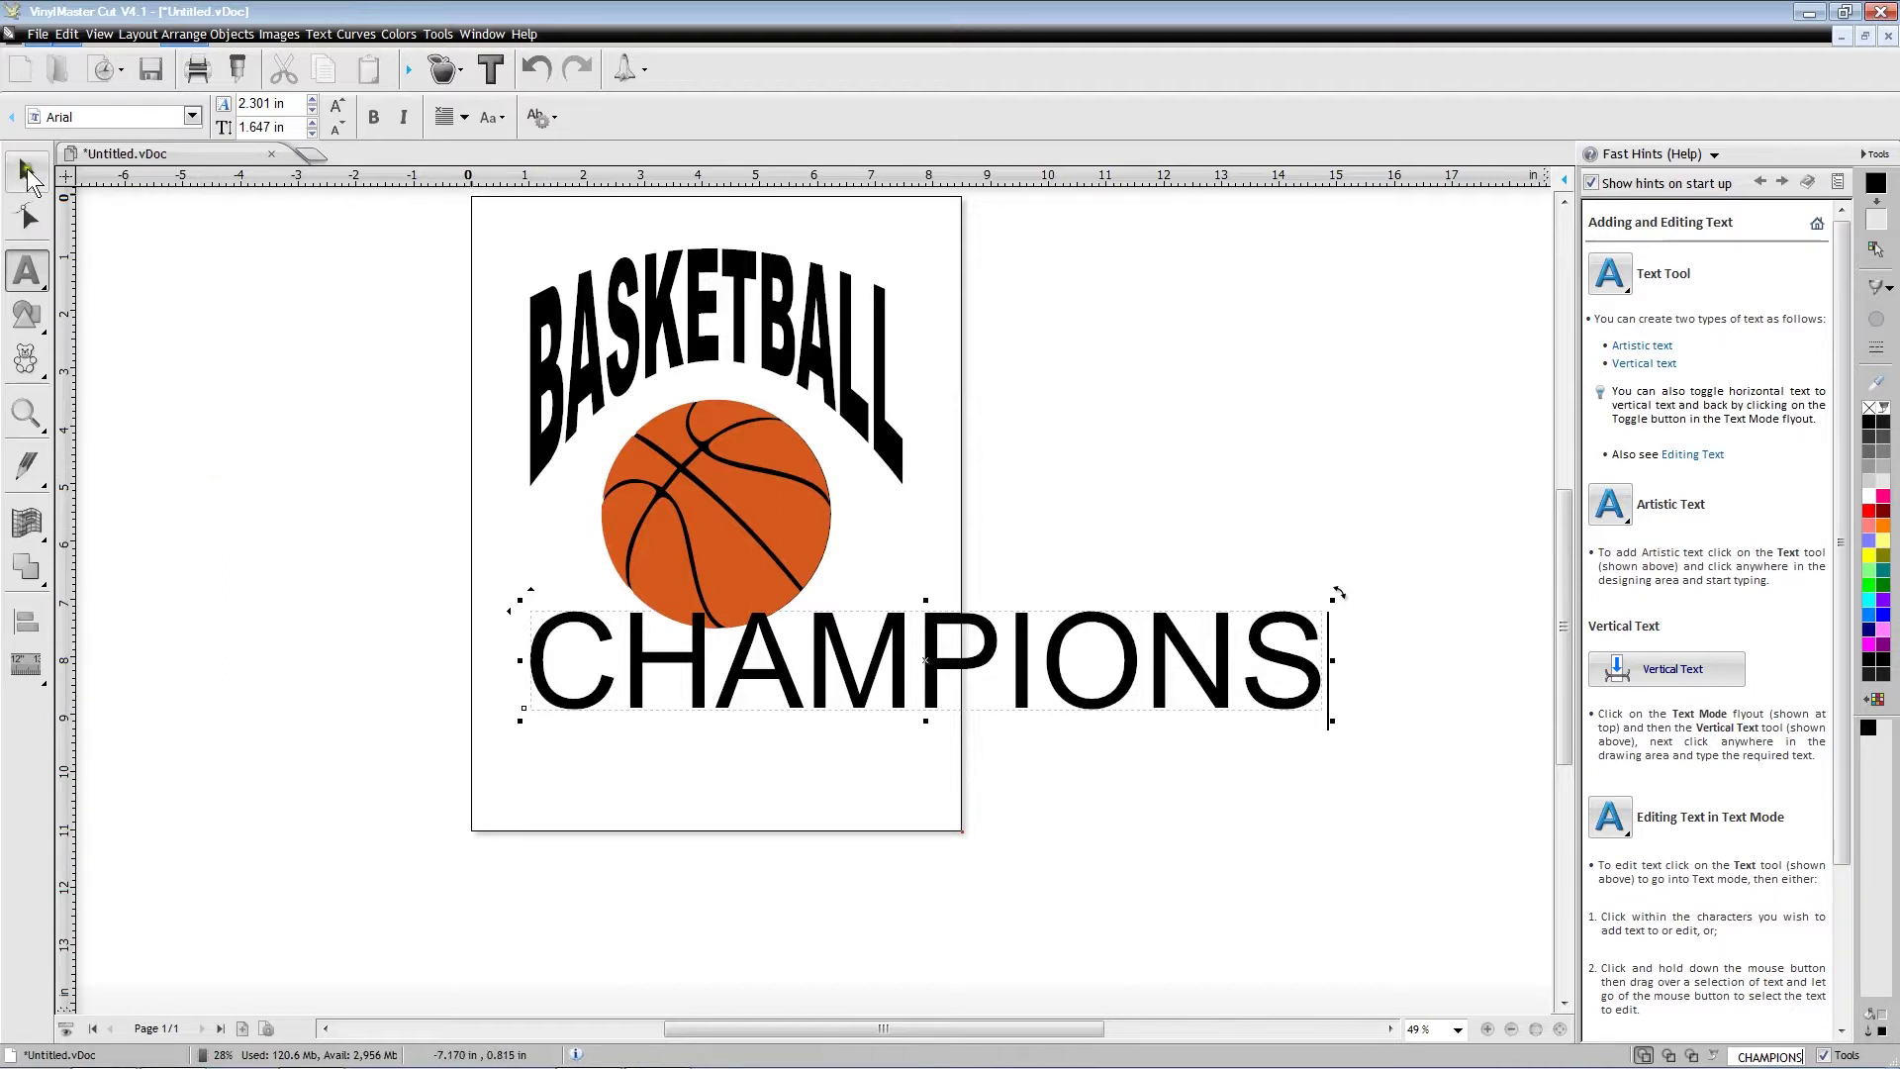
click(27, 174)
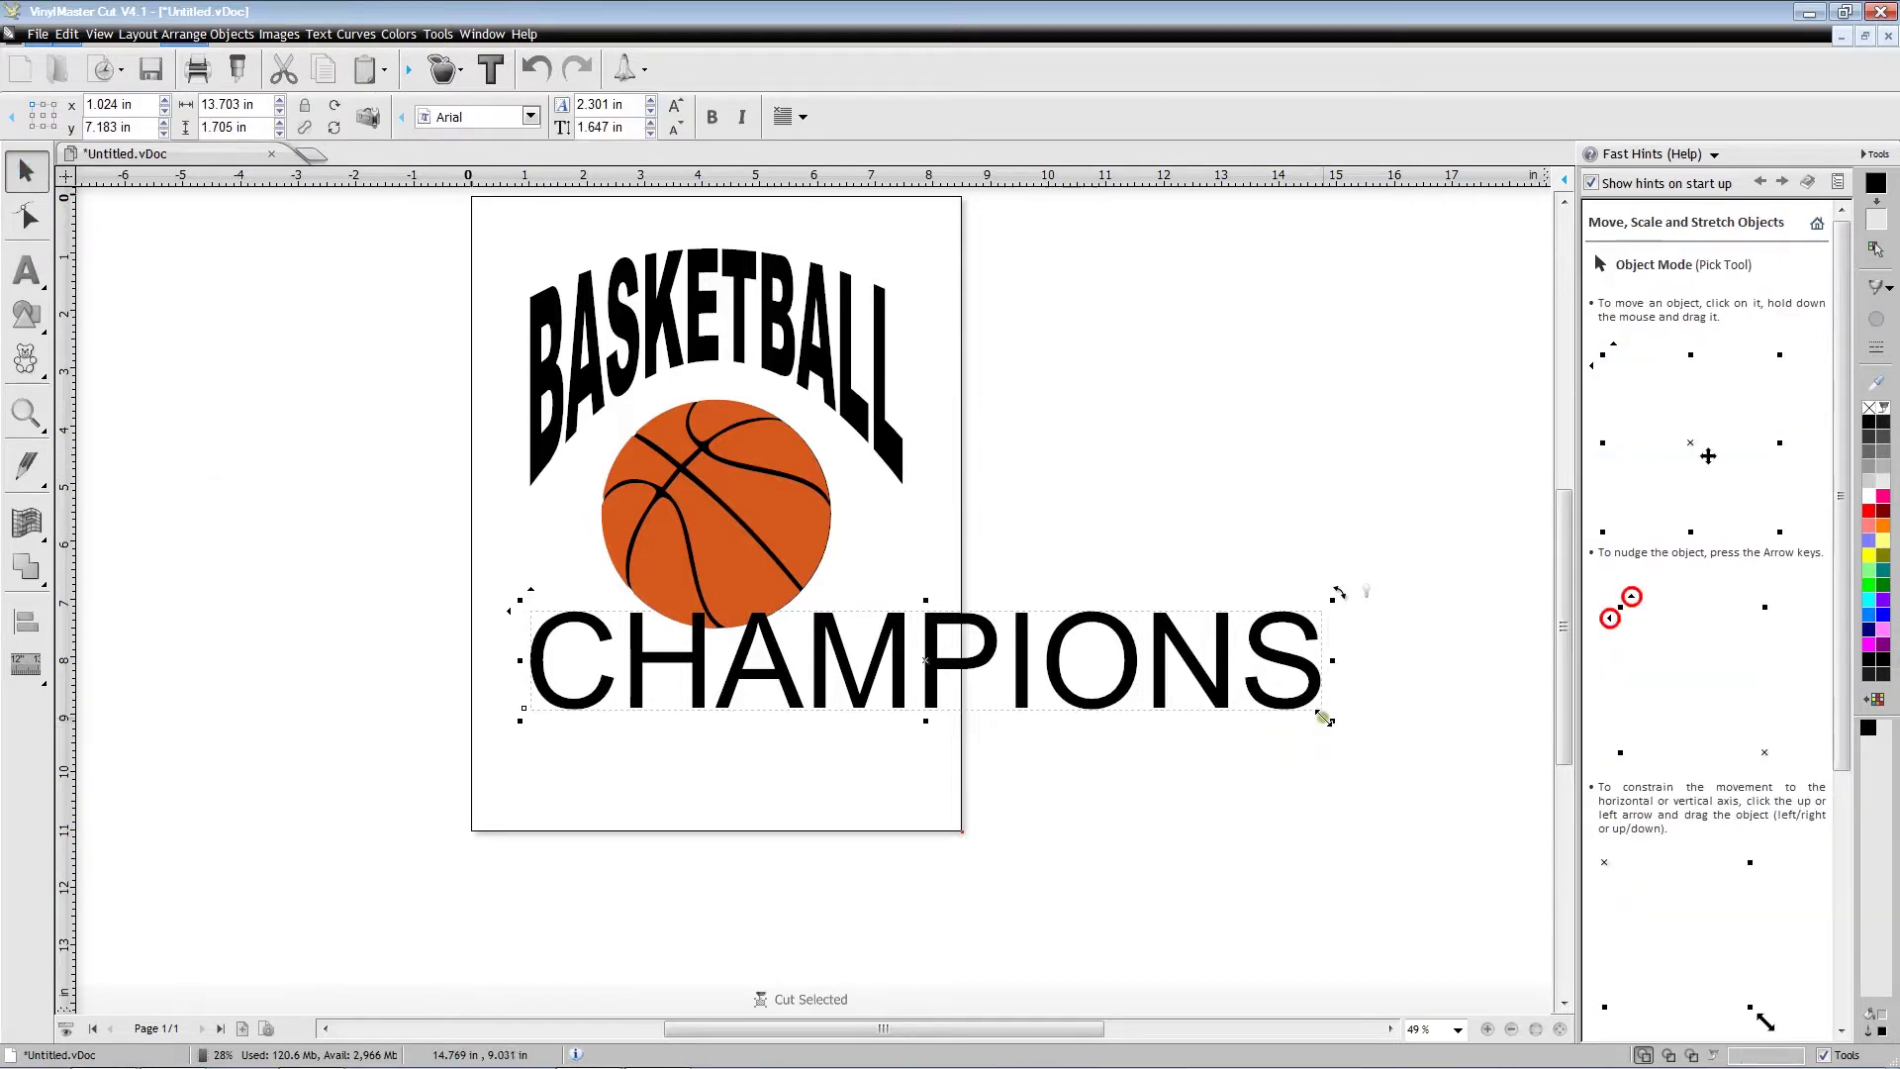
- Scale the CHAMPIONS text down to about 5.71 in wide and place it horizontally centered on the page just below the basketball
drag(1324, 716, 1093, 693)
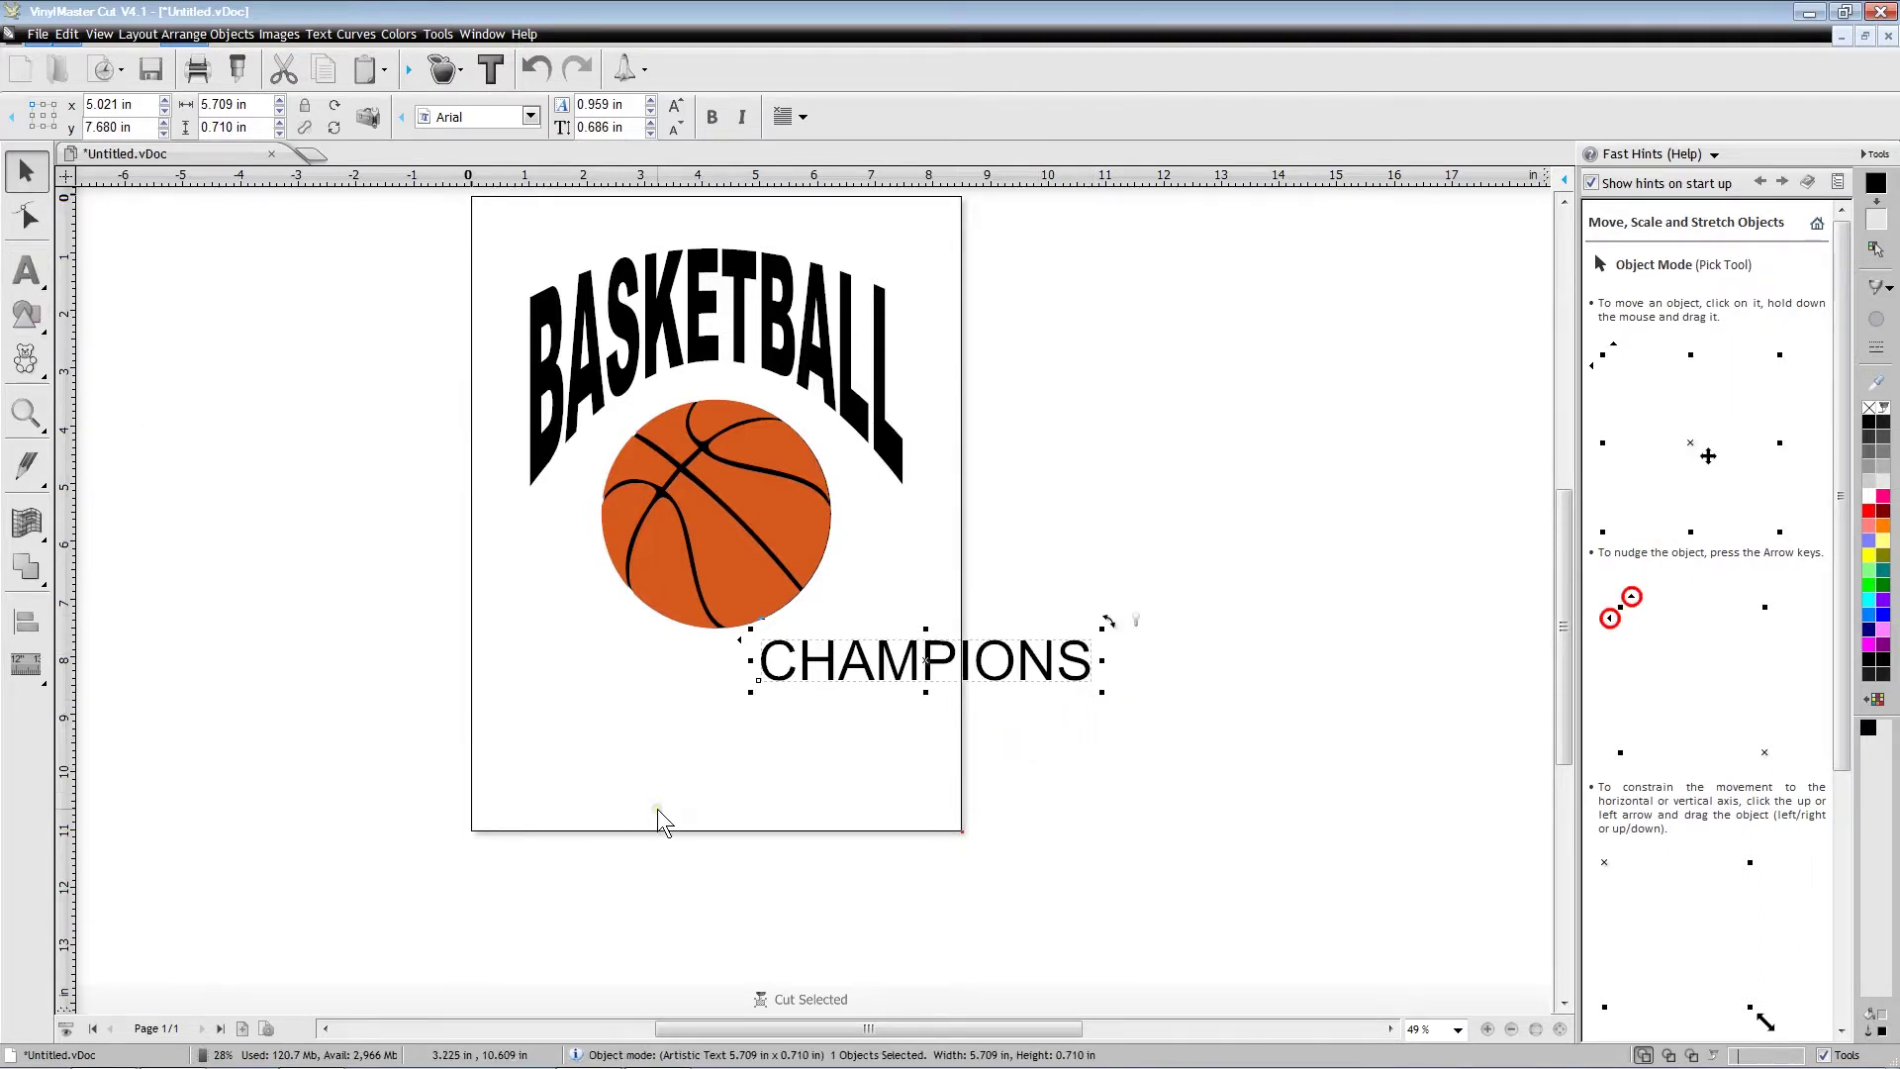
key(c)
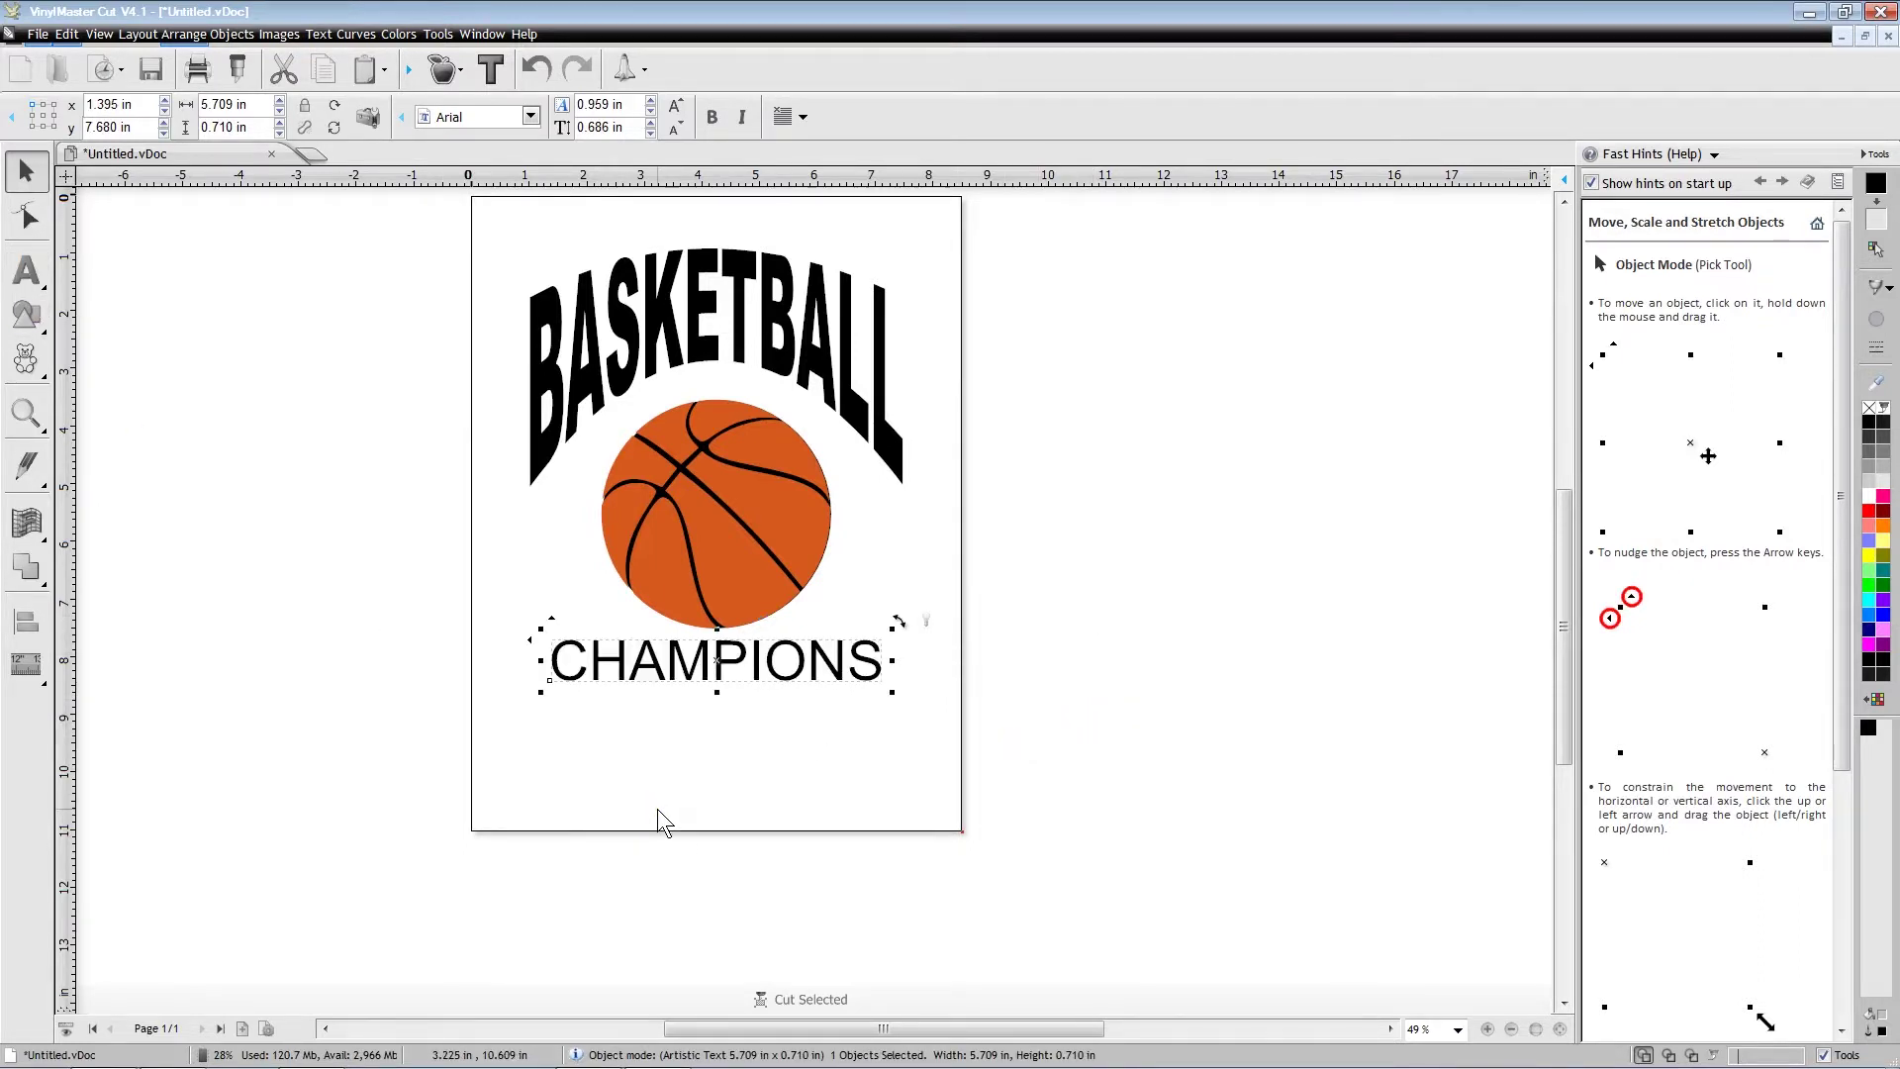
drag(713, 656, 713, 682)
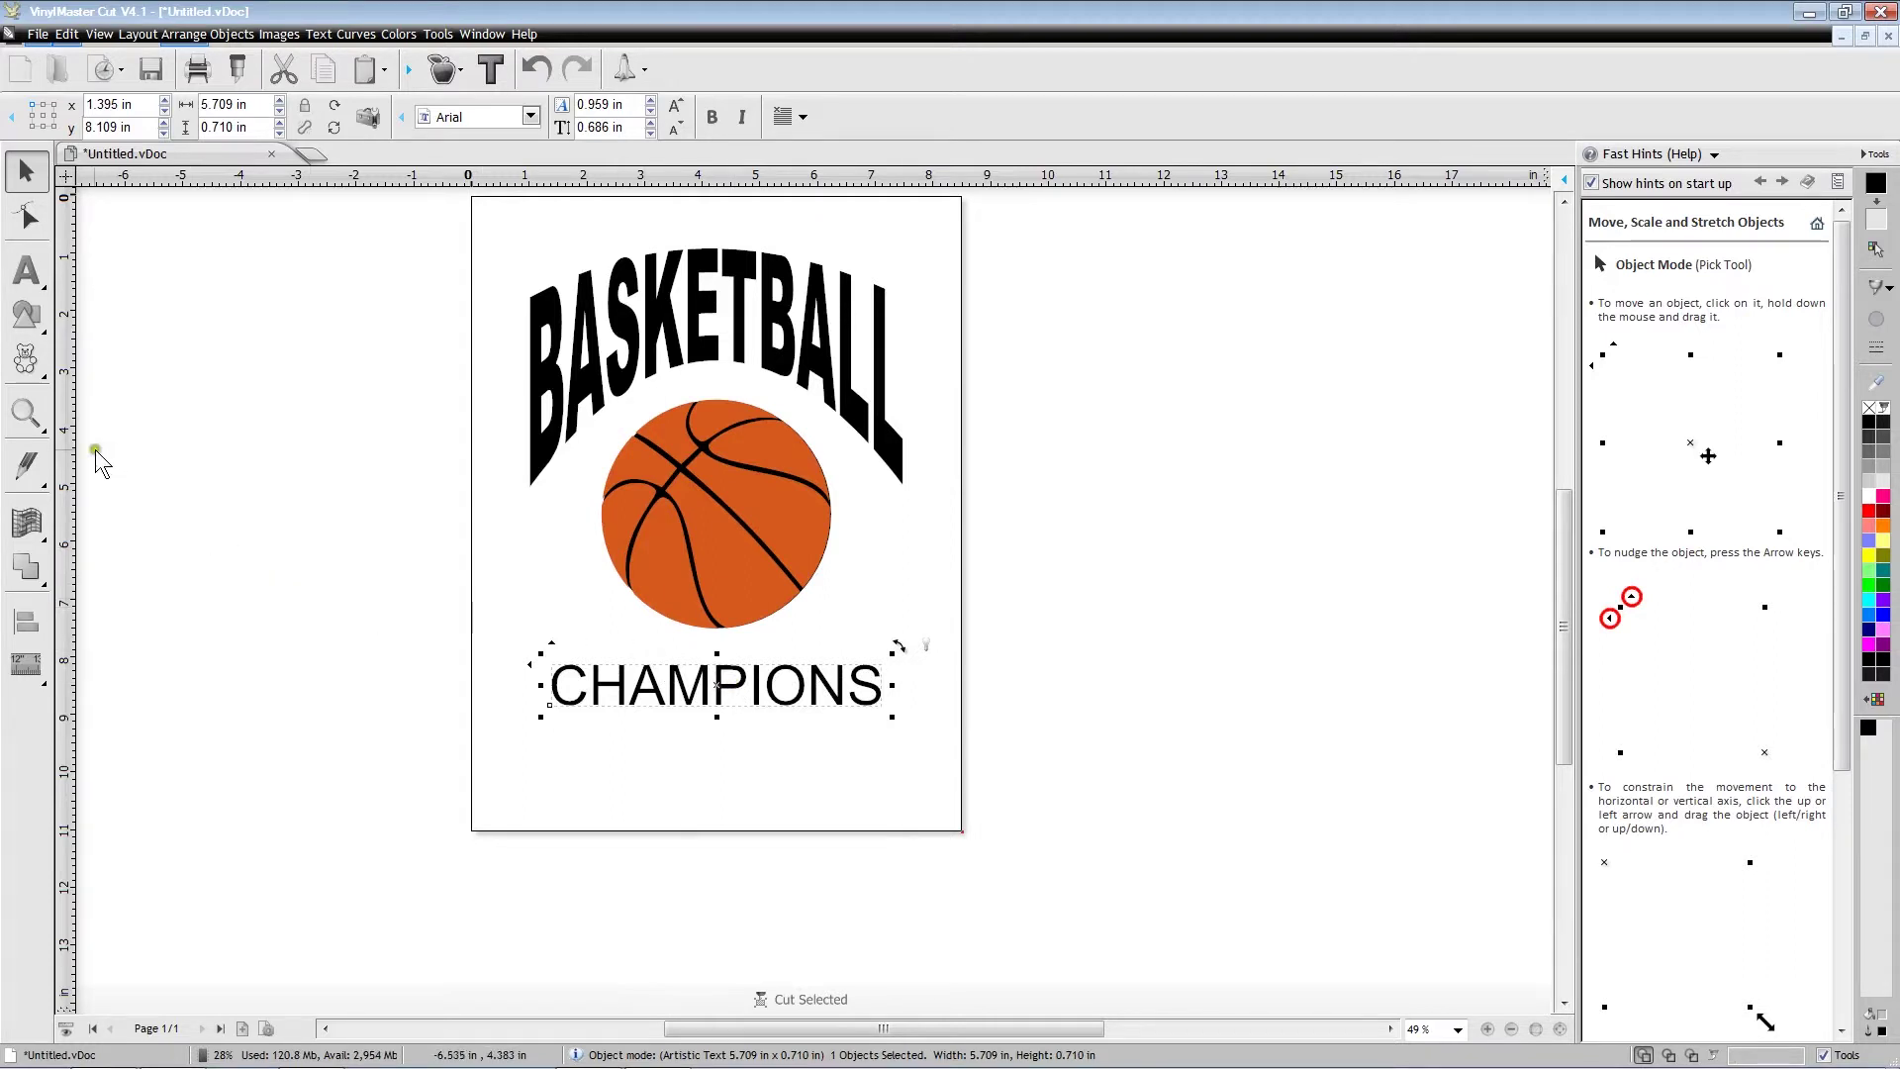
- Widen CHAMPIONS to about 6.48 in using a vertical guide placed at BASKETBALL's left edge, and move the guide off the page
drag(61, 445, 530, 454)
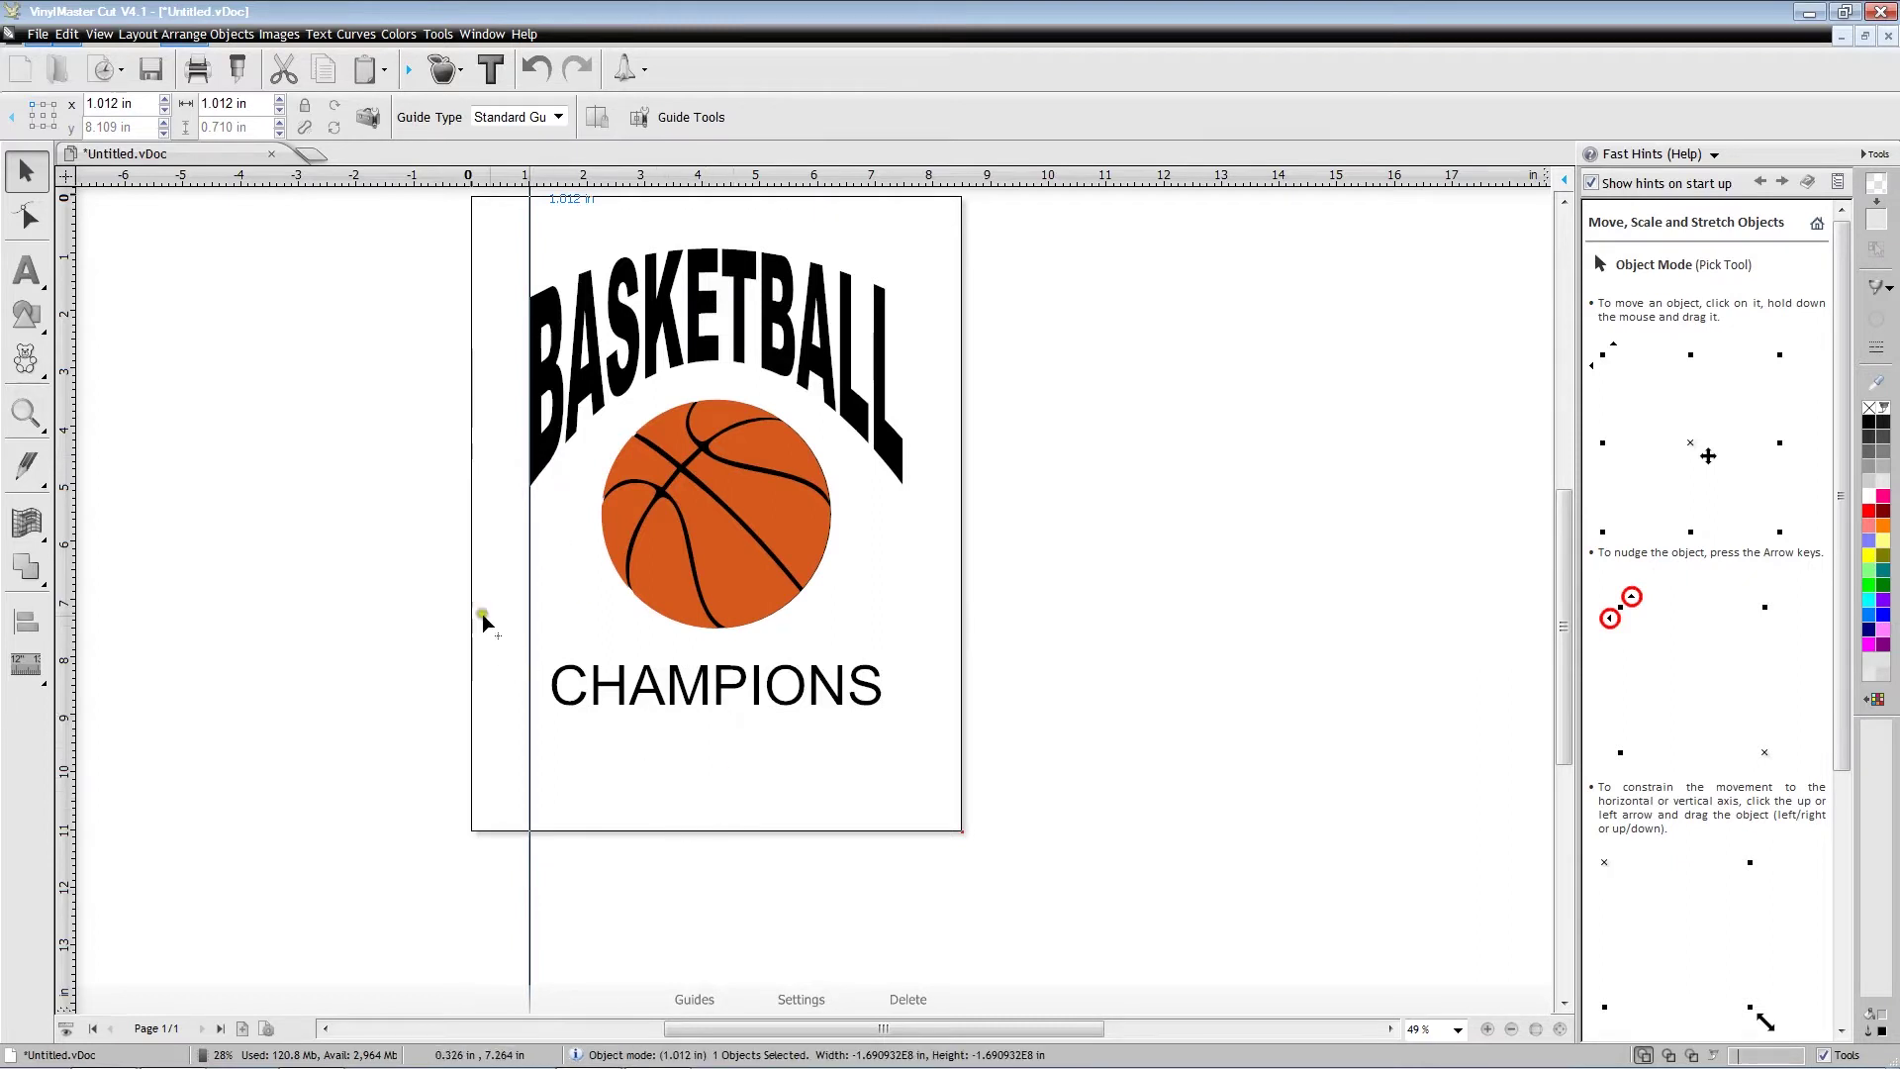
click(703, 683)
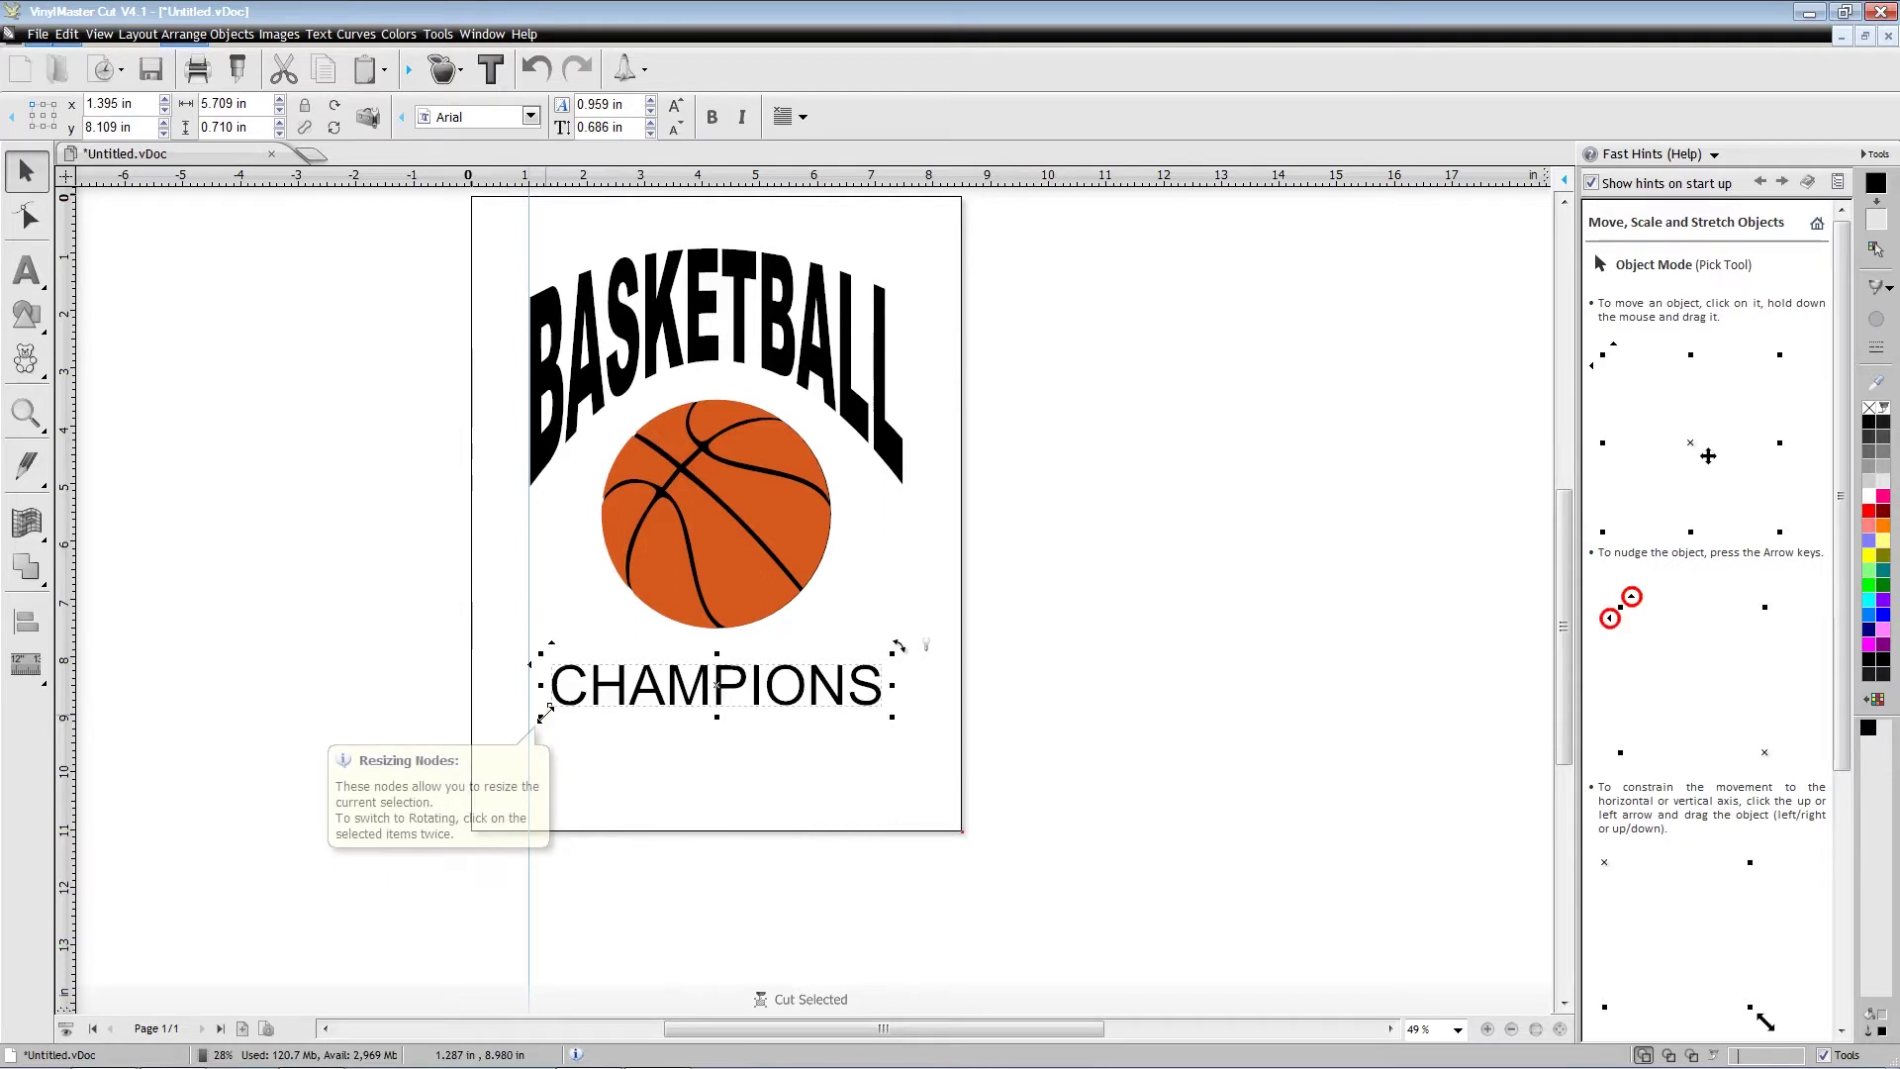
drag(545, 712, 527, 737)
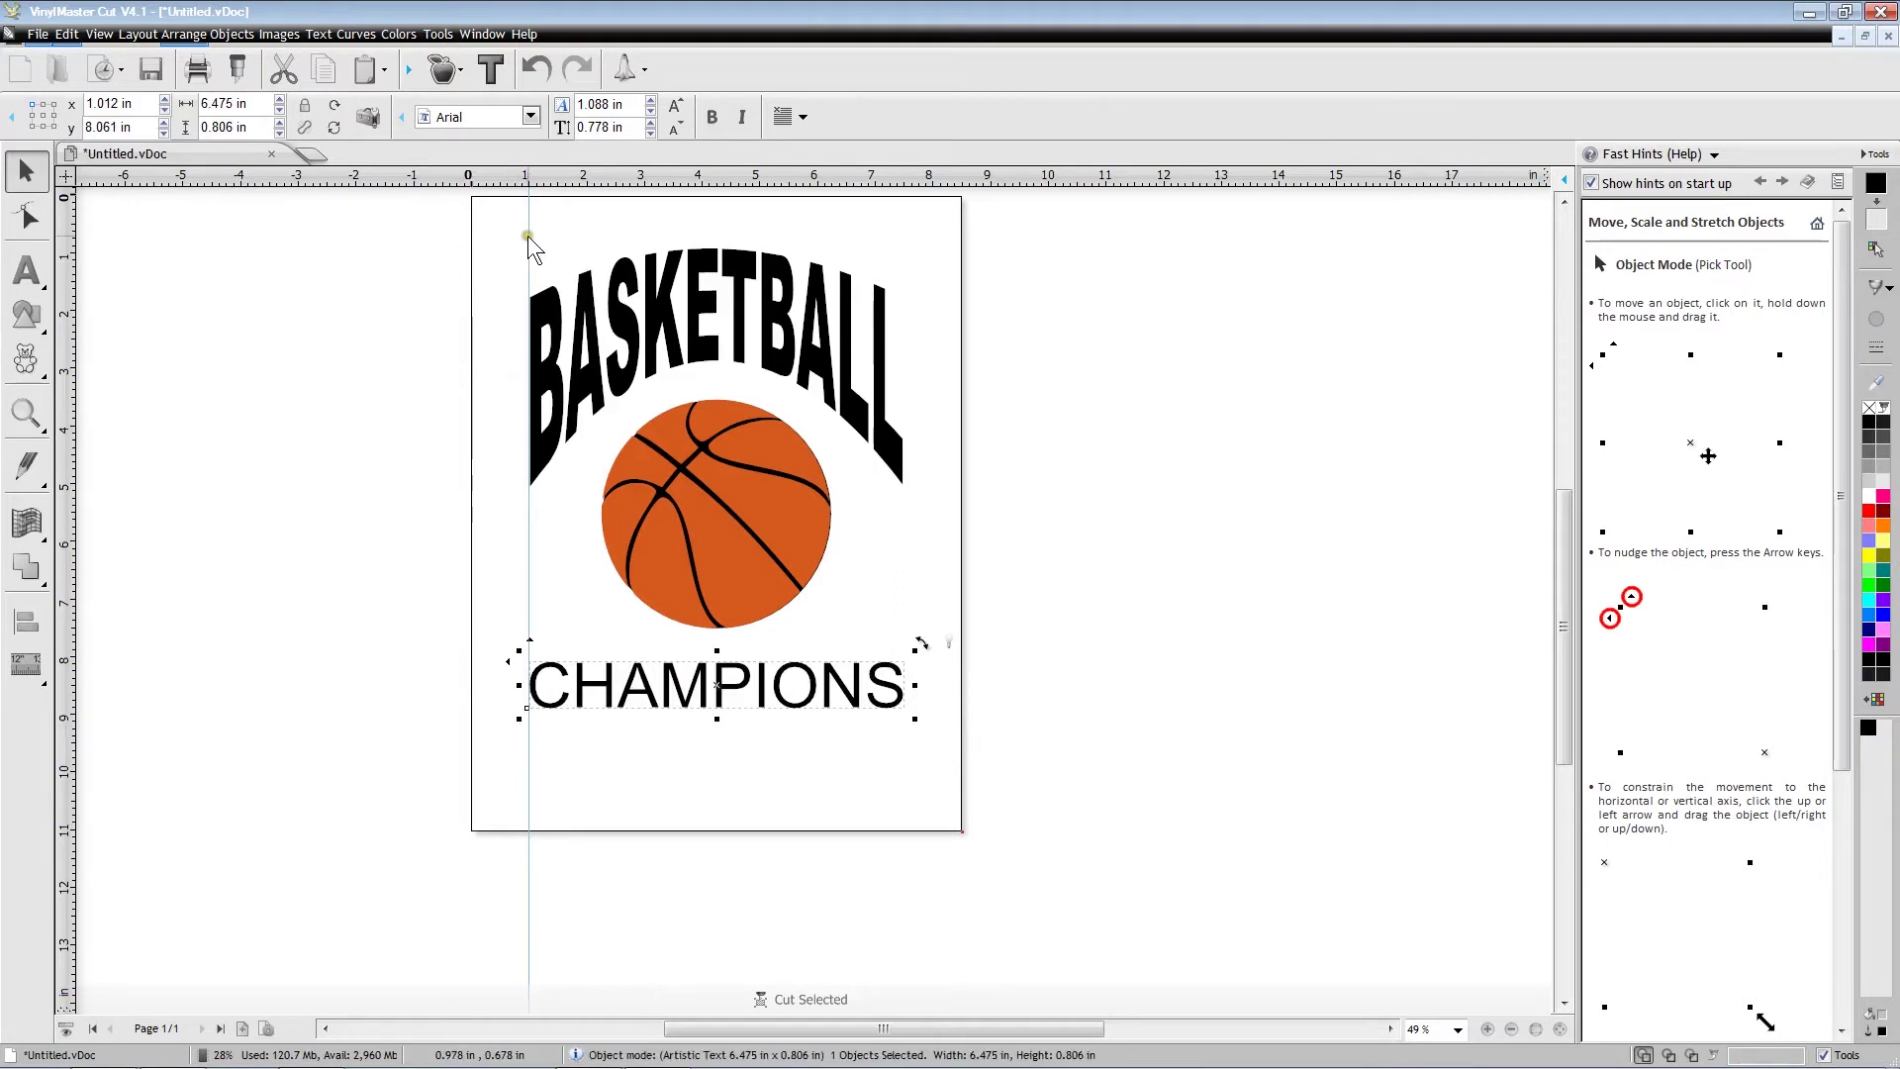
drag(528, 237, 94, 262)
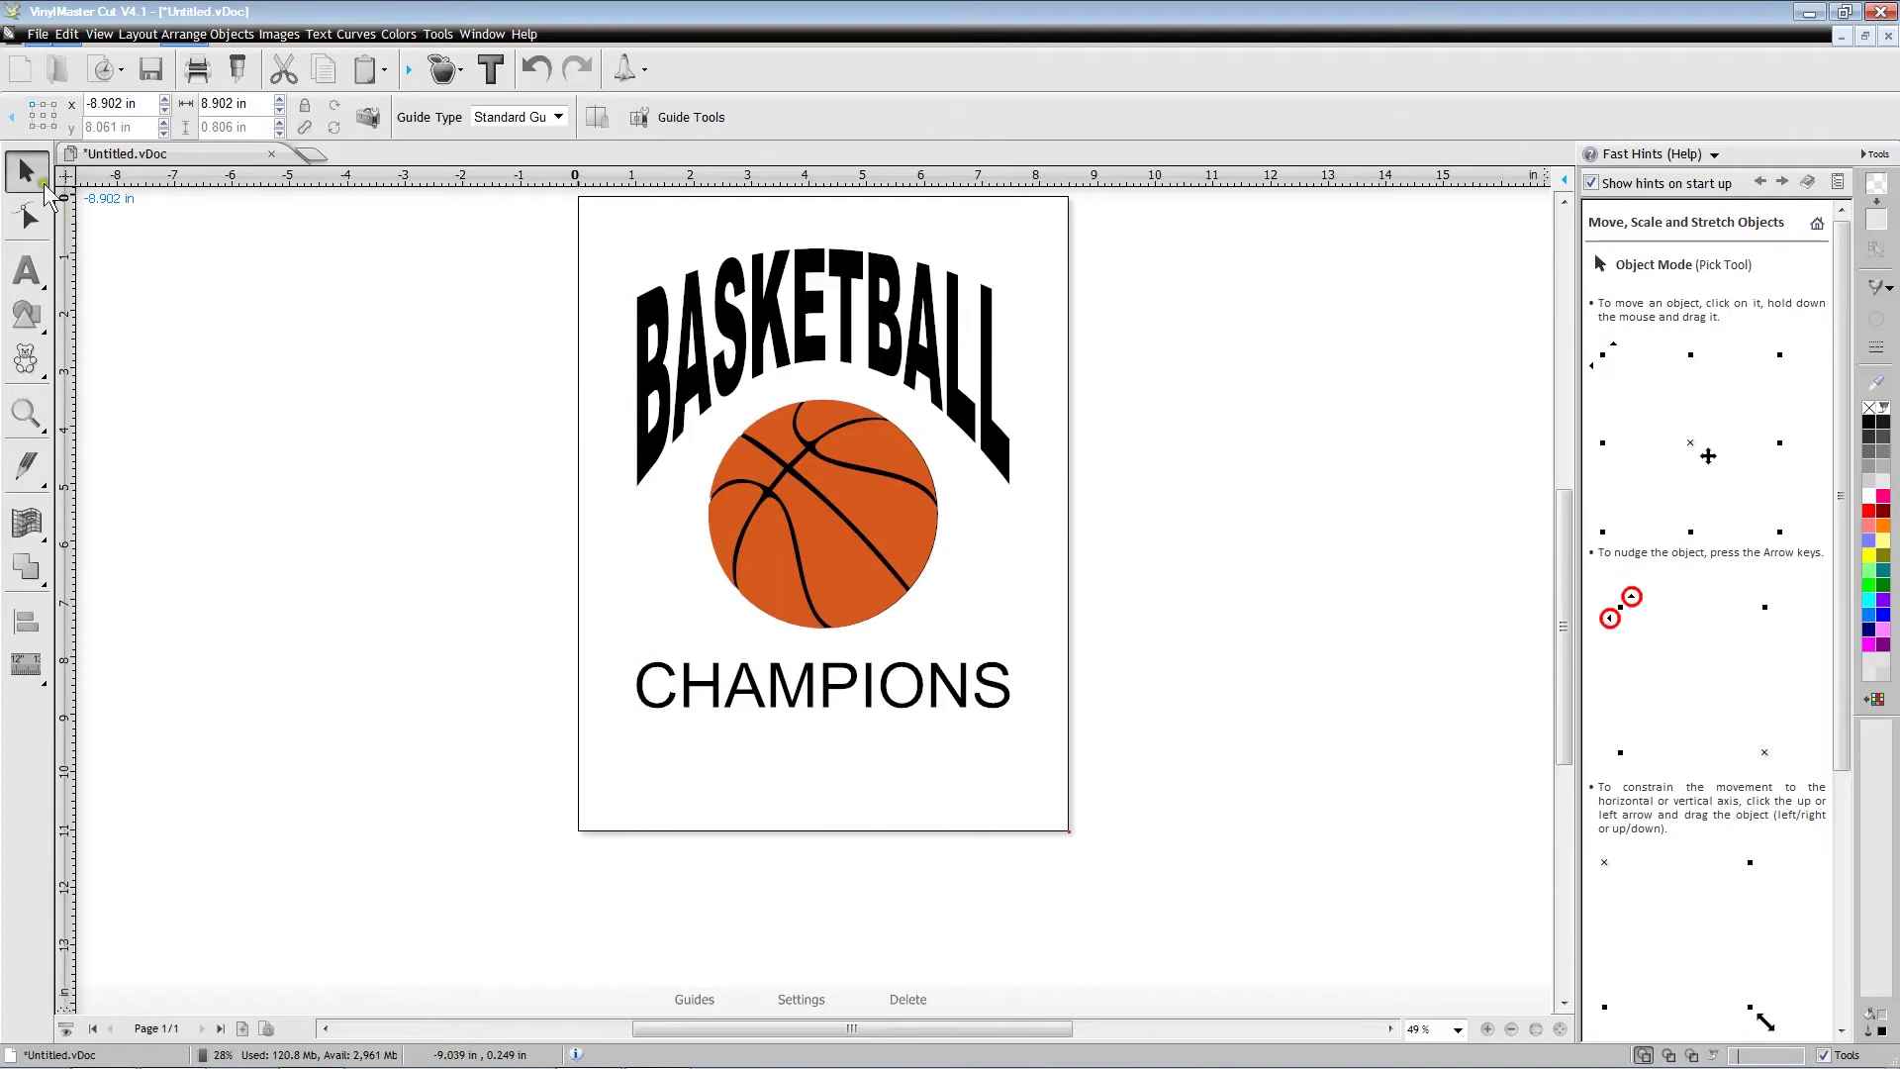
- Apply a Flag distortion to the CHAMPIONS text
click(783, 692)
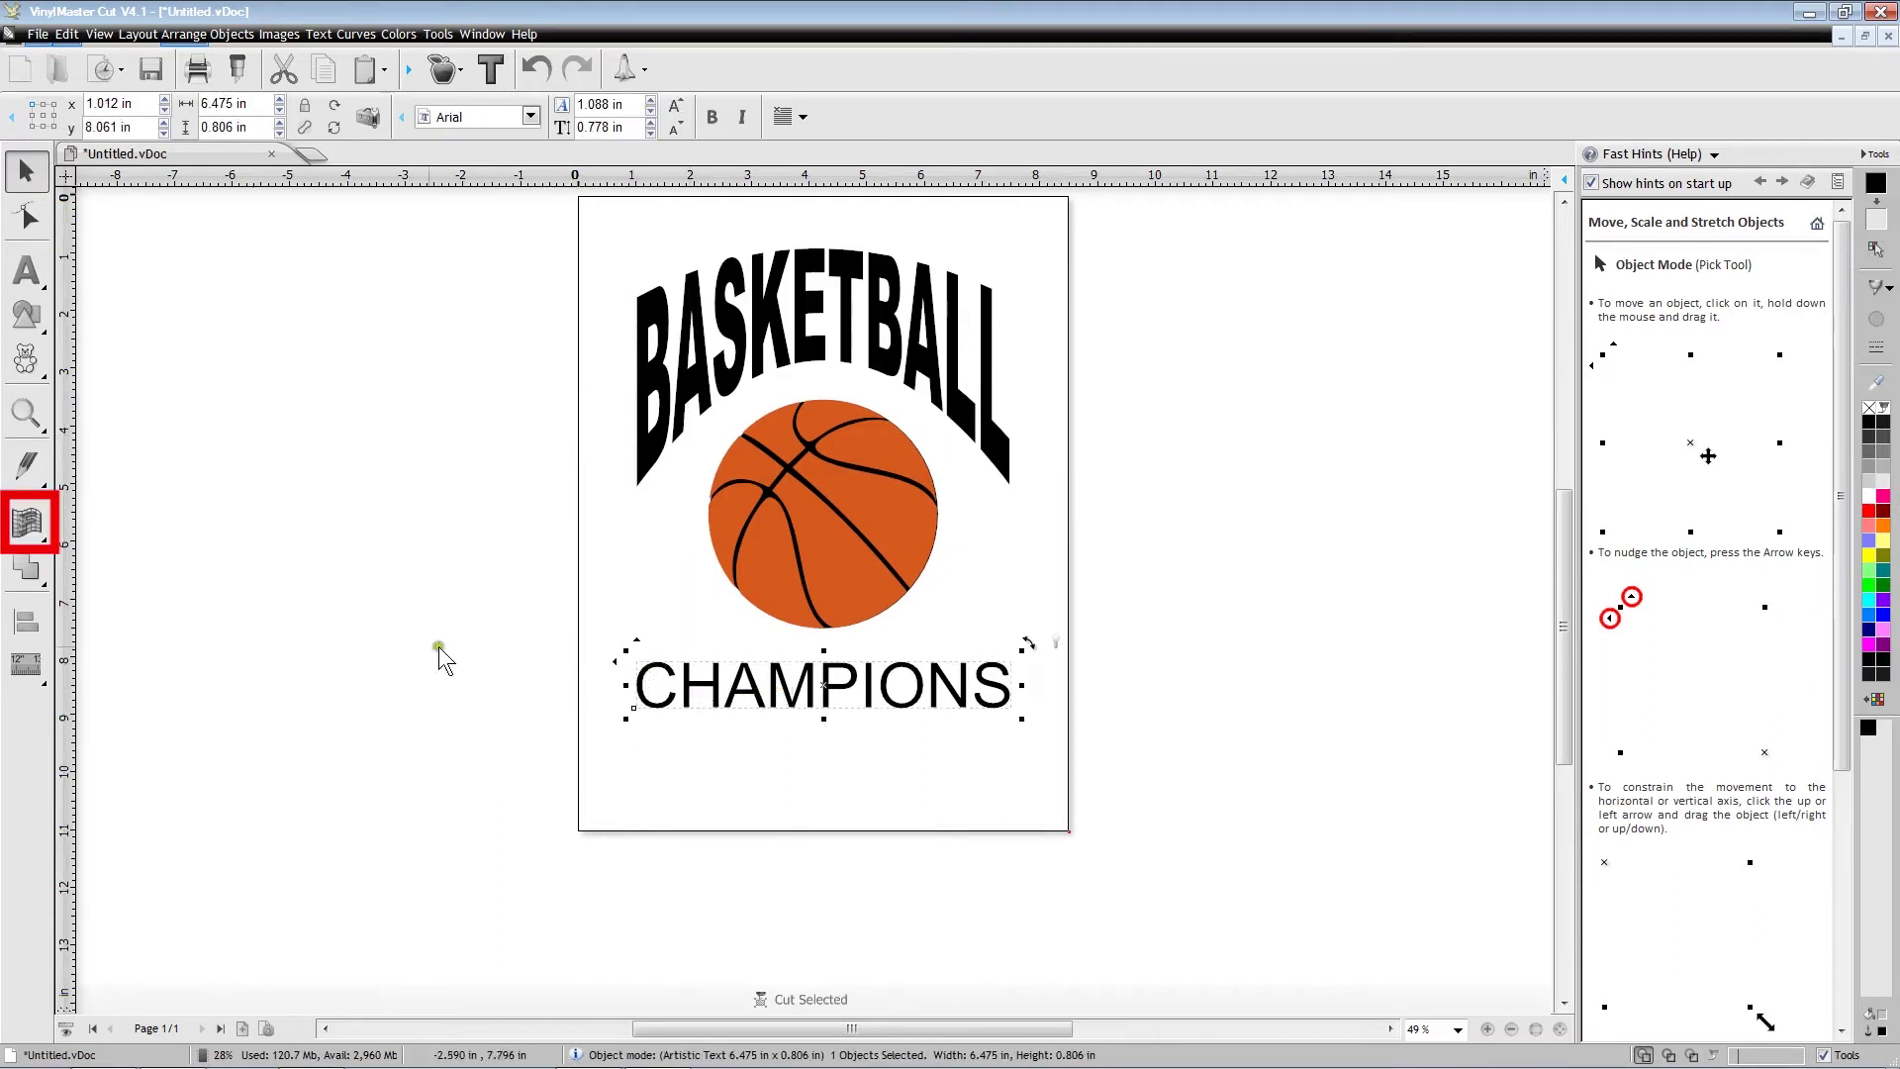
click(34, 534)
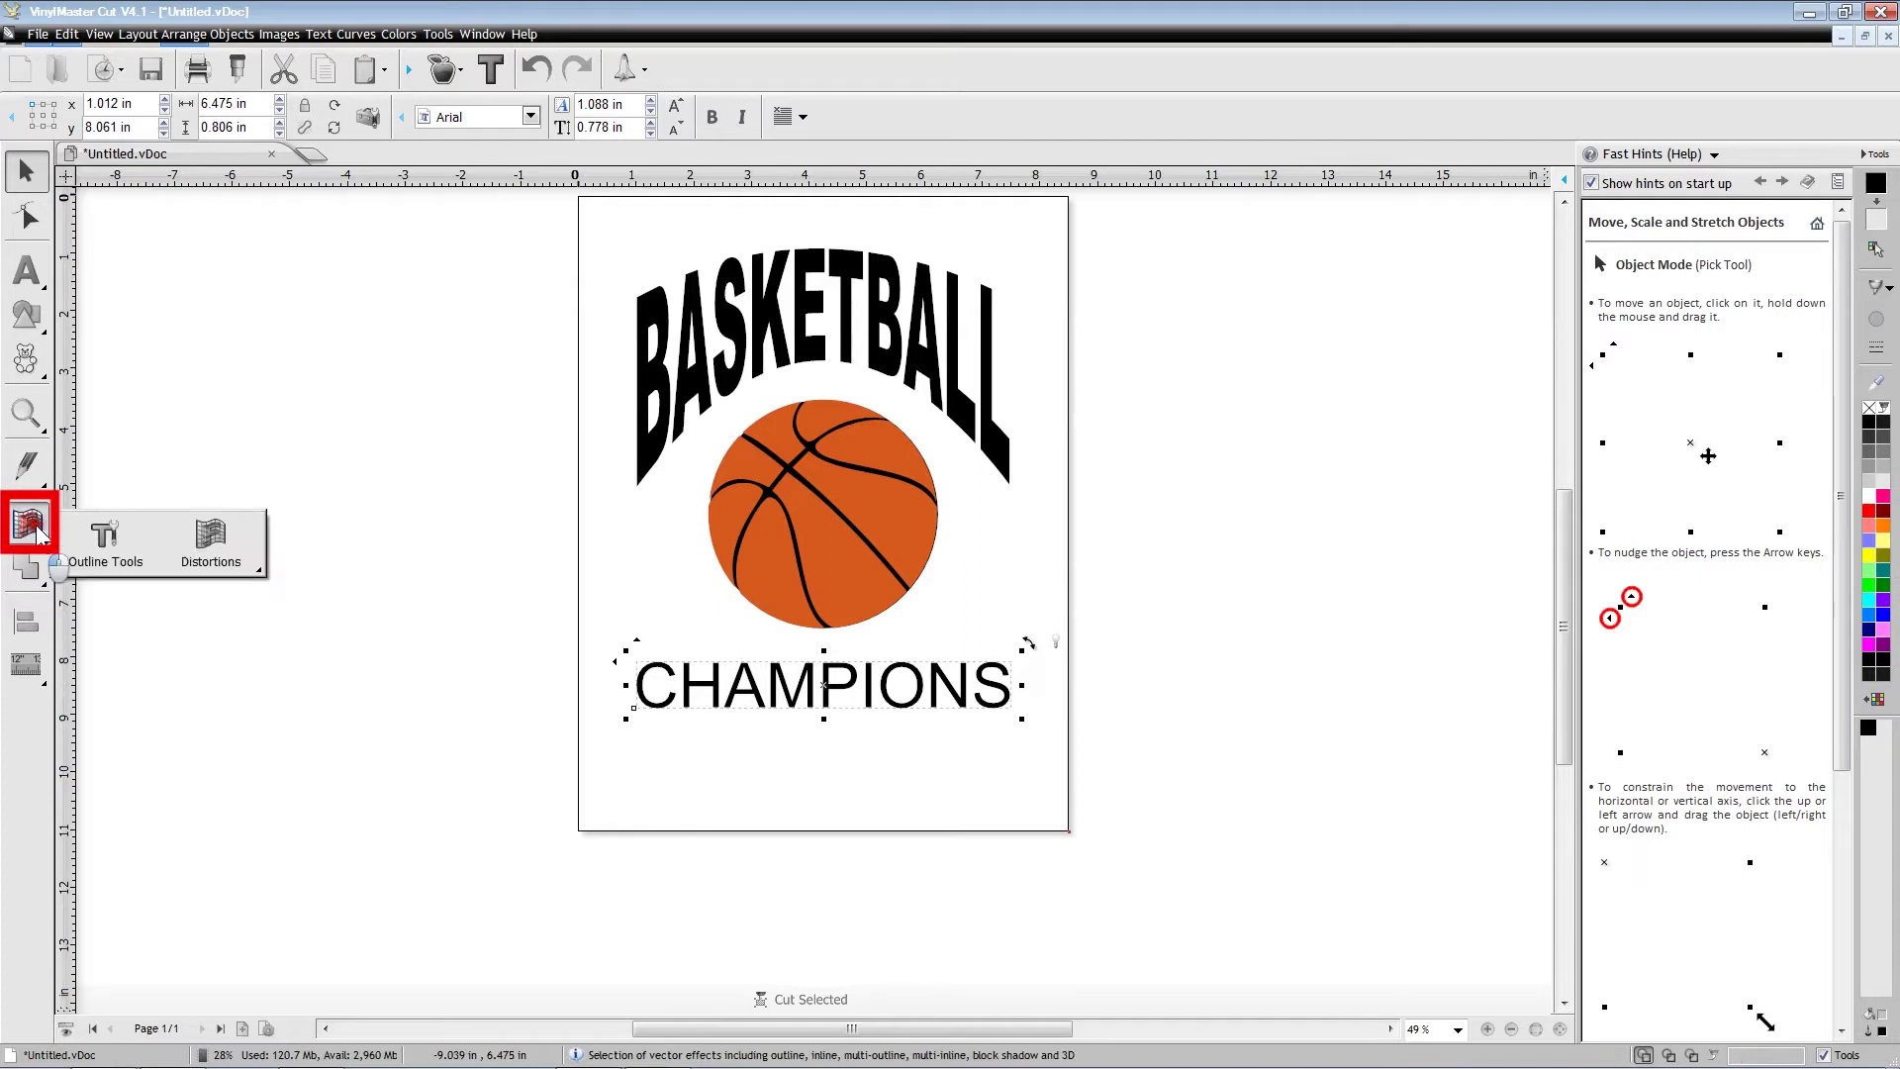
click(215, 542)
click(301, 547)
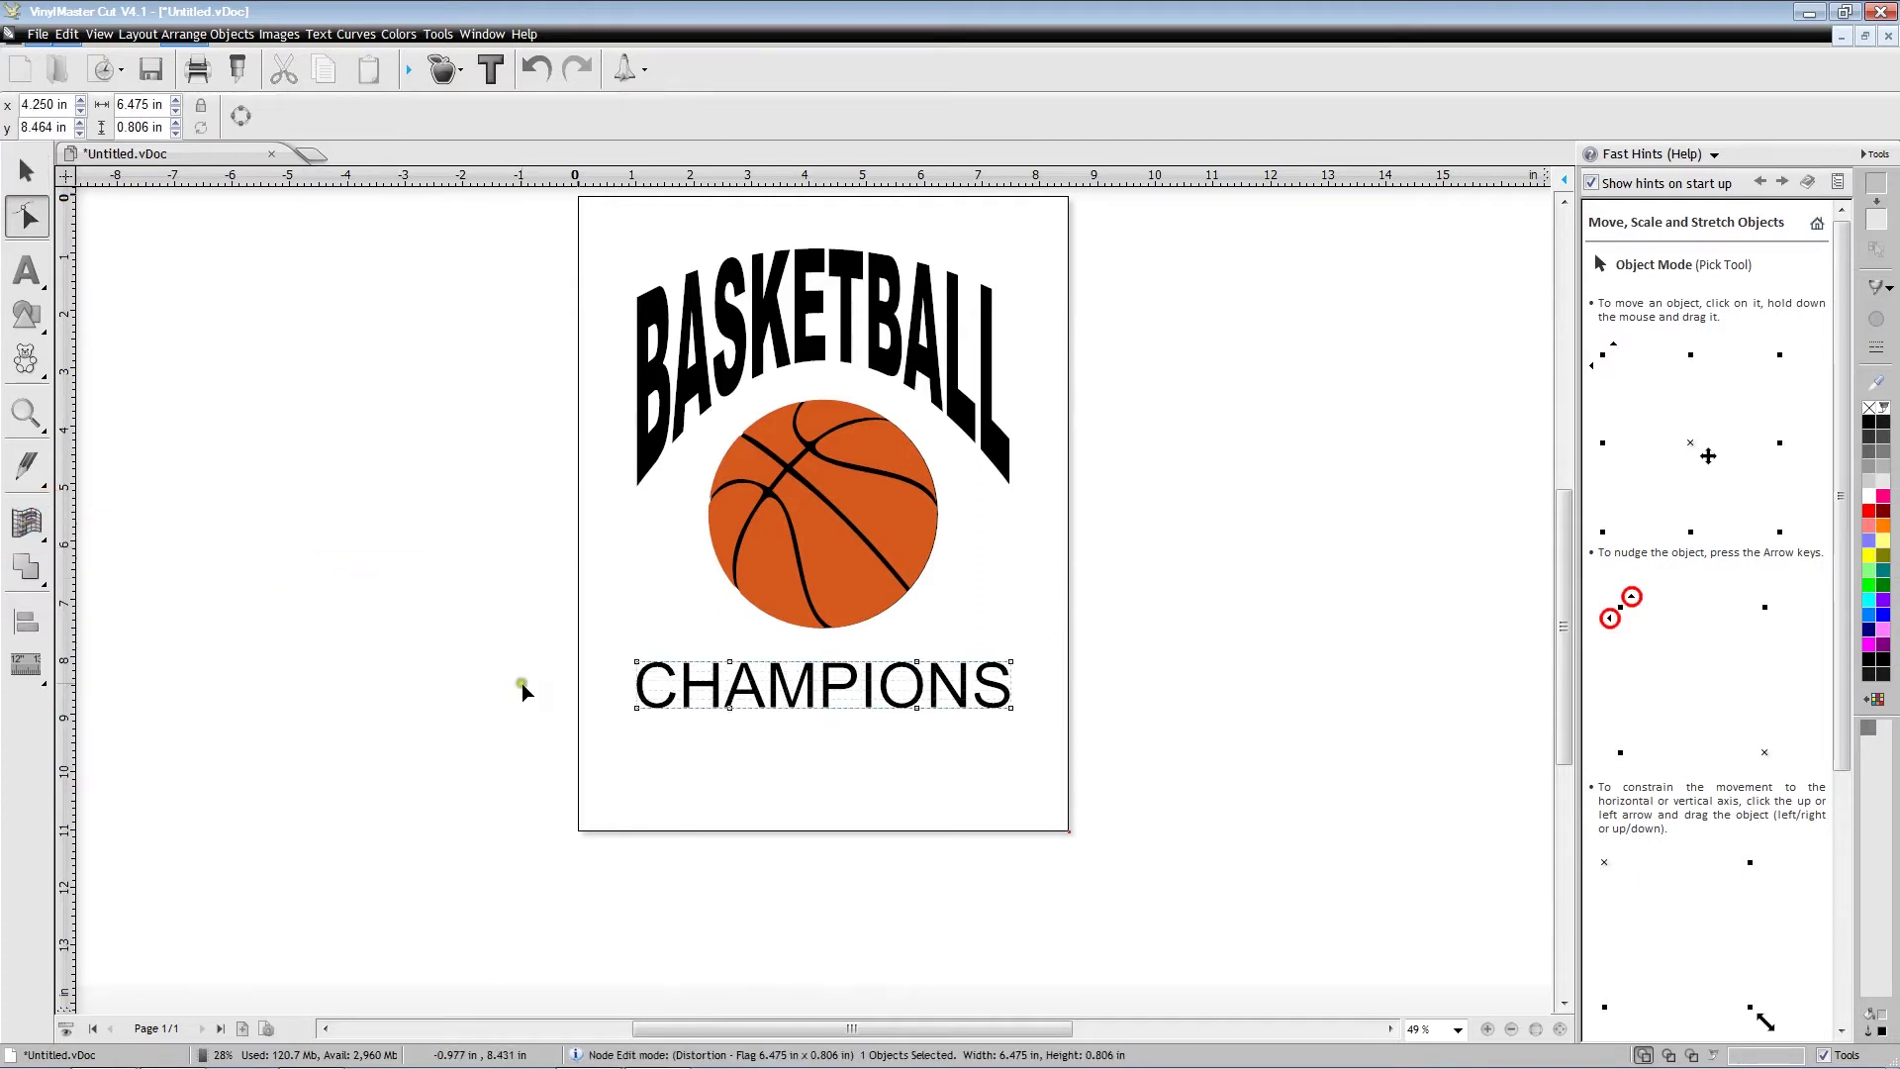
- Pull both upper corner nodes of the CHAMPIONS distortion up to about 3.18 in total height, curving its top edge around the ball, and deselect it
drag(635, 661, 636, 532)
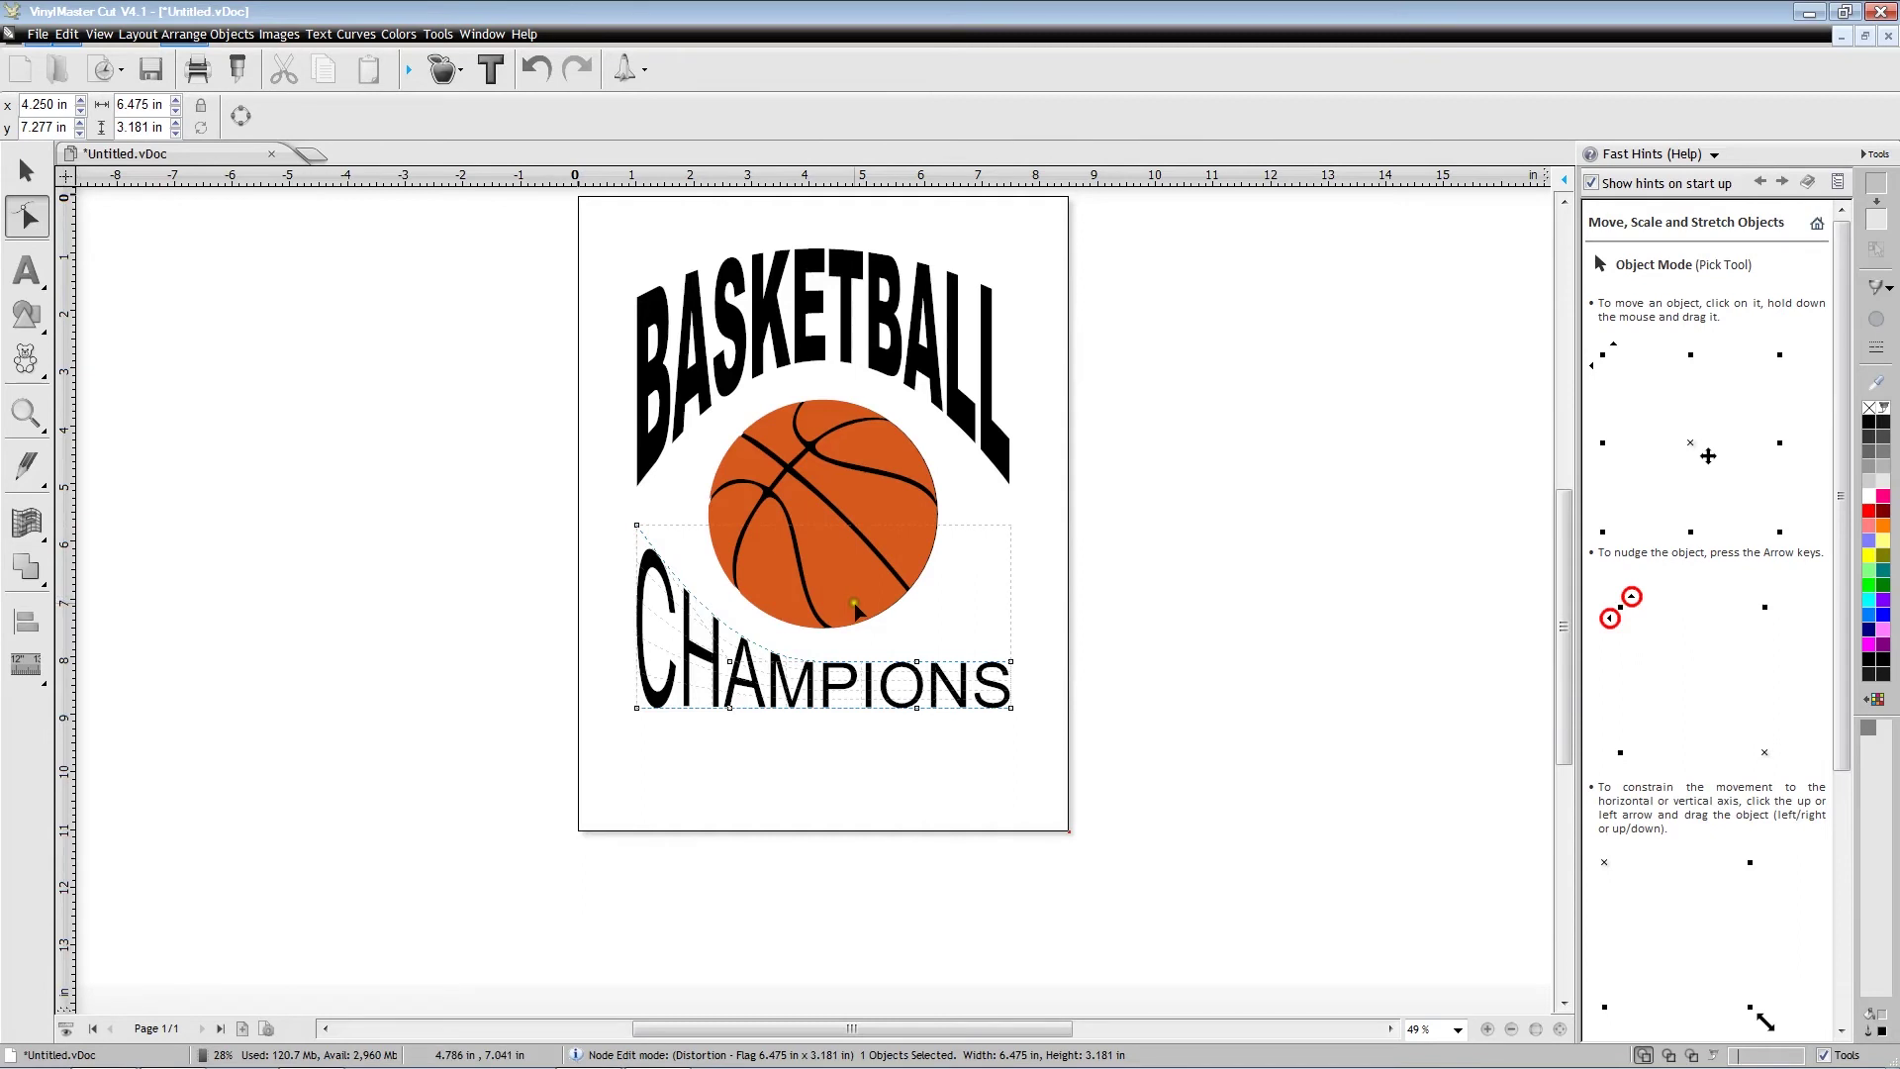
drag(1011, 661, 1024, 532)
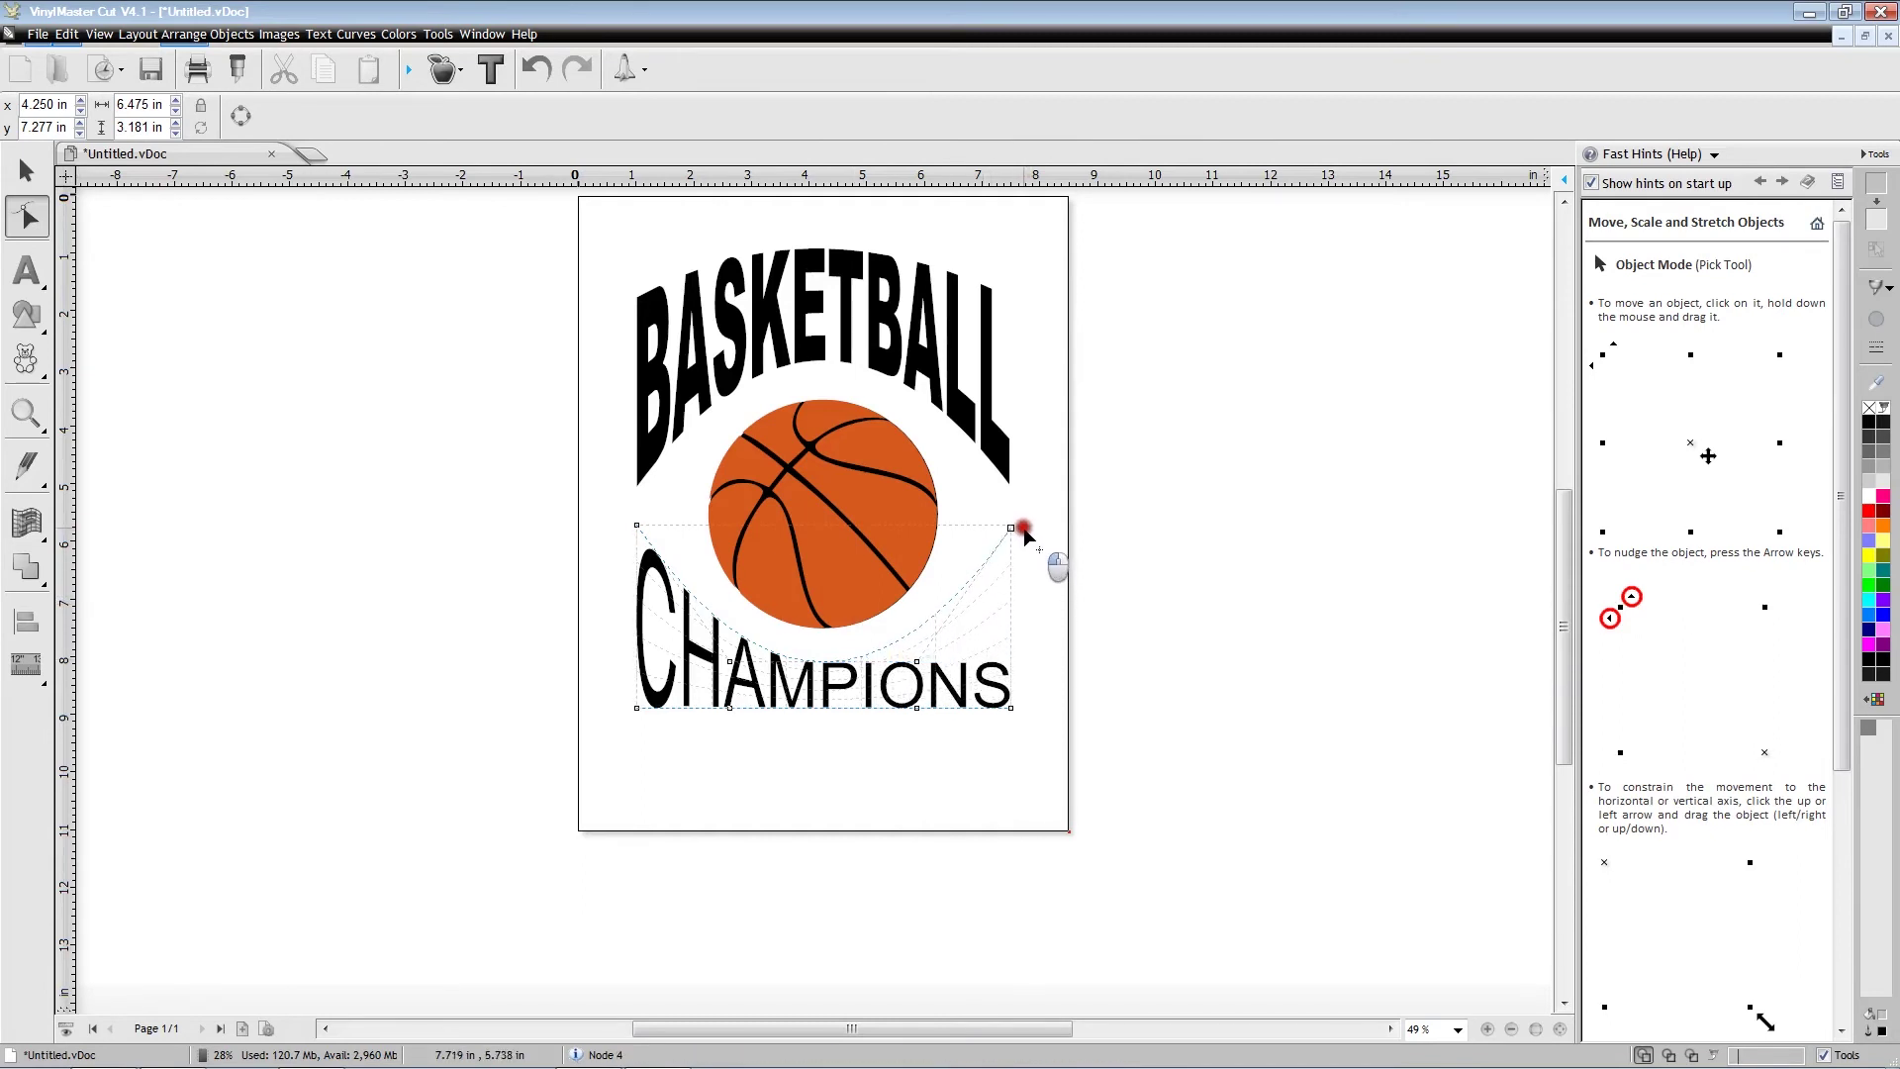
drag(1024, 533, 1024, 532)
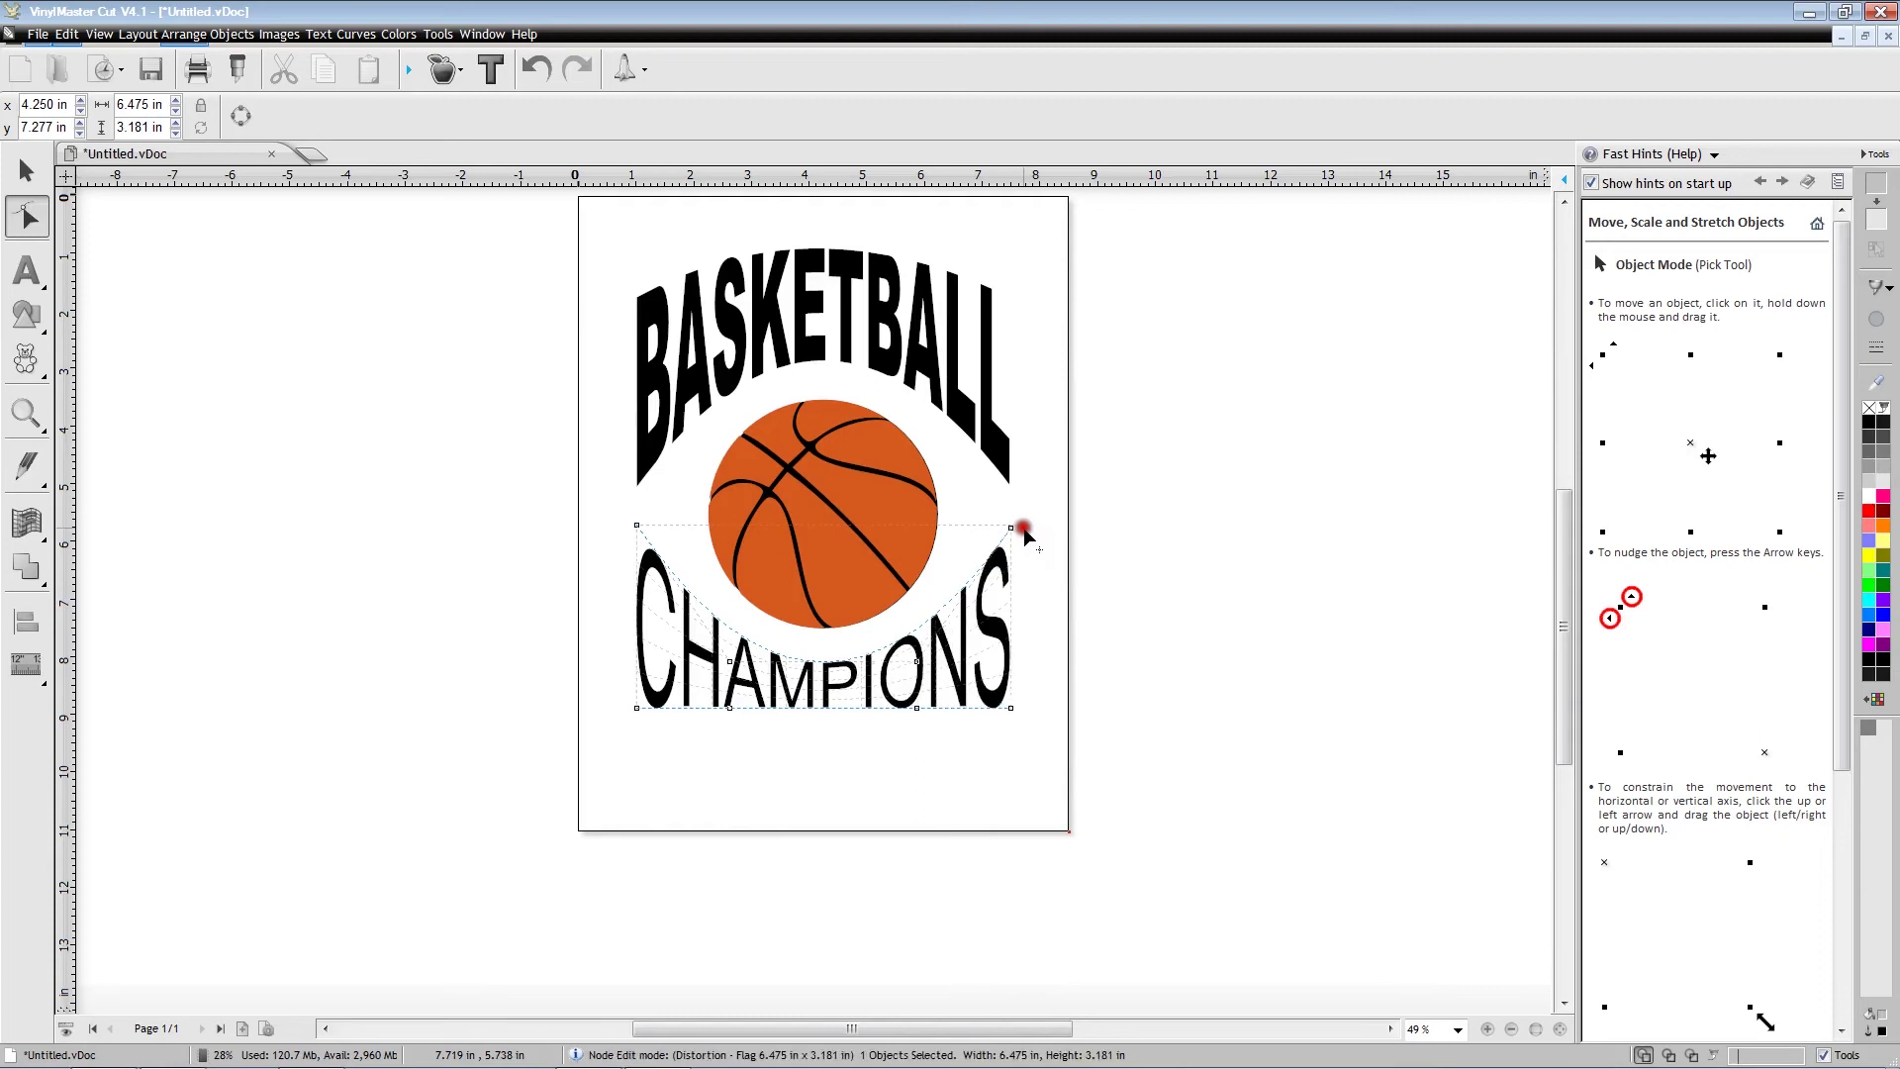
click(1205, 532)
click(20, 173)
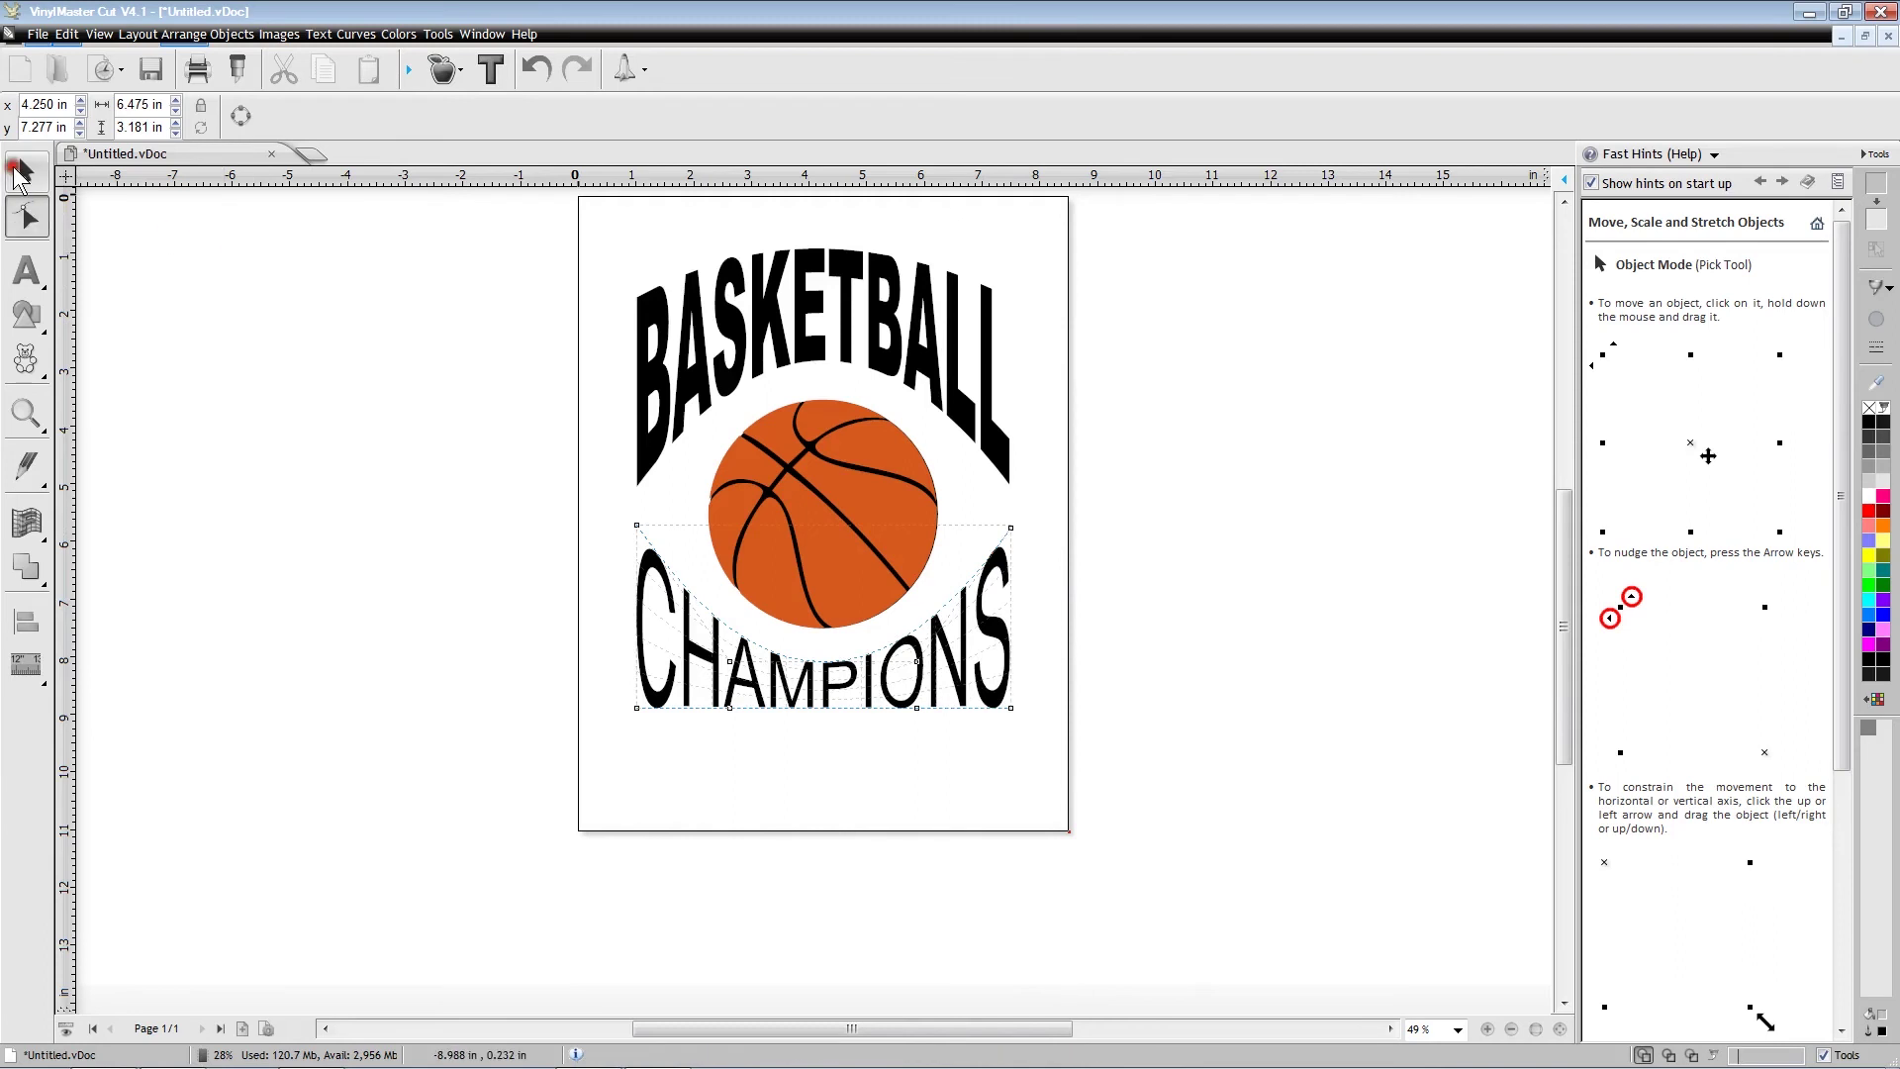
click(25, 176)
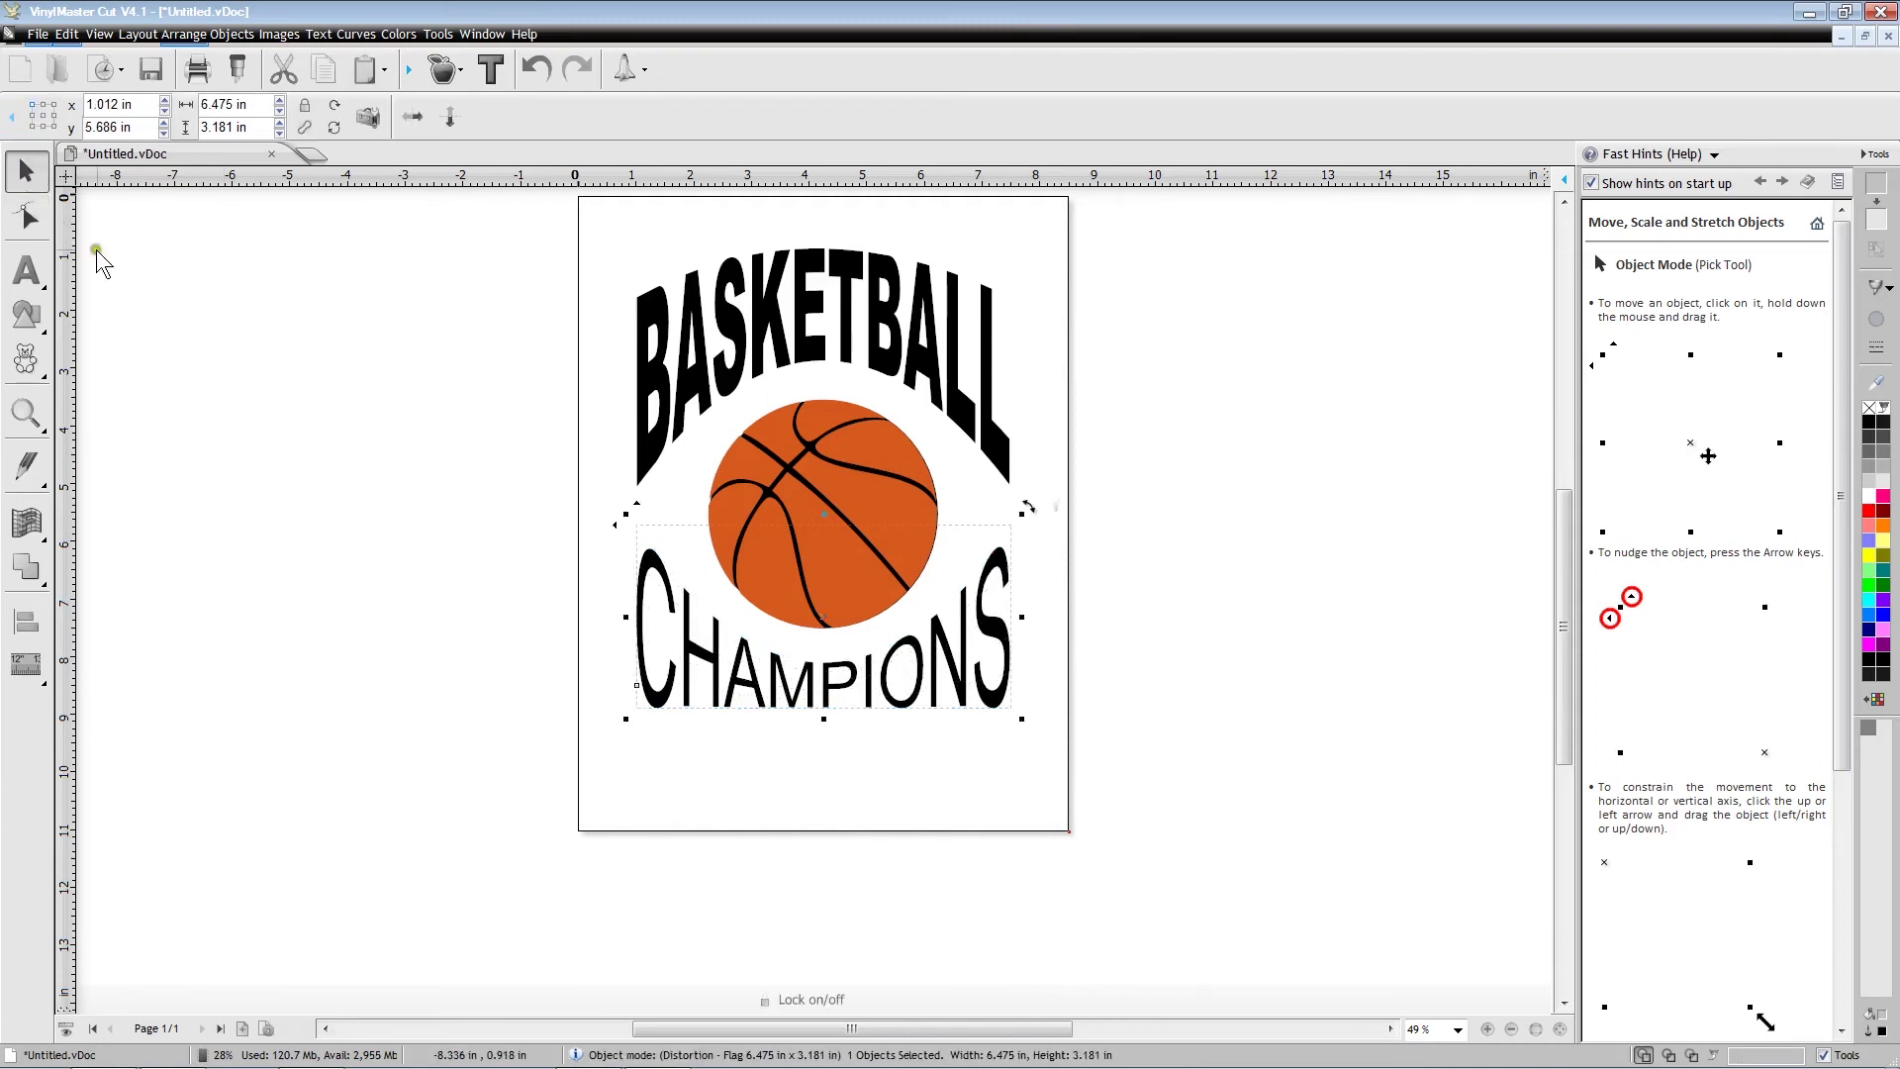
click(358, 369)
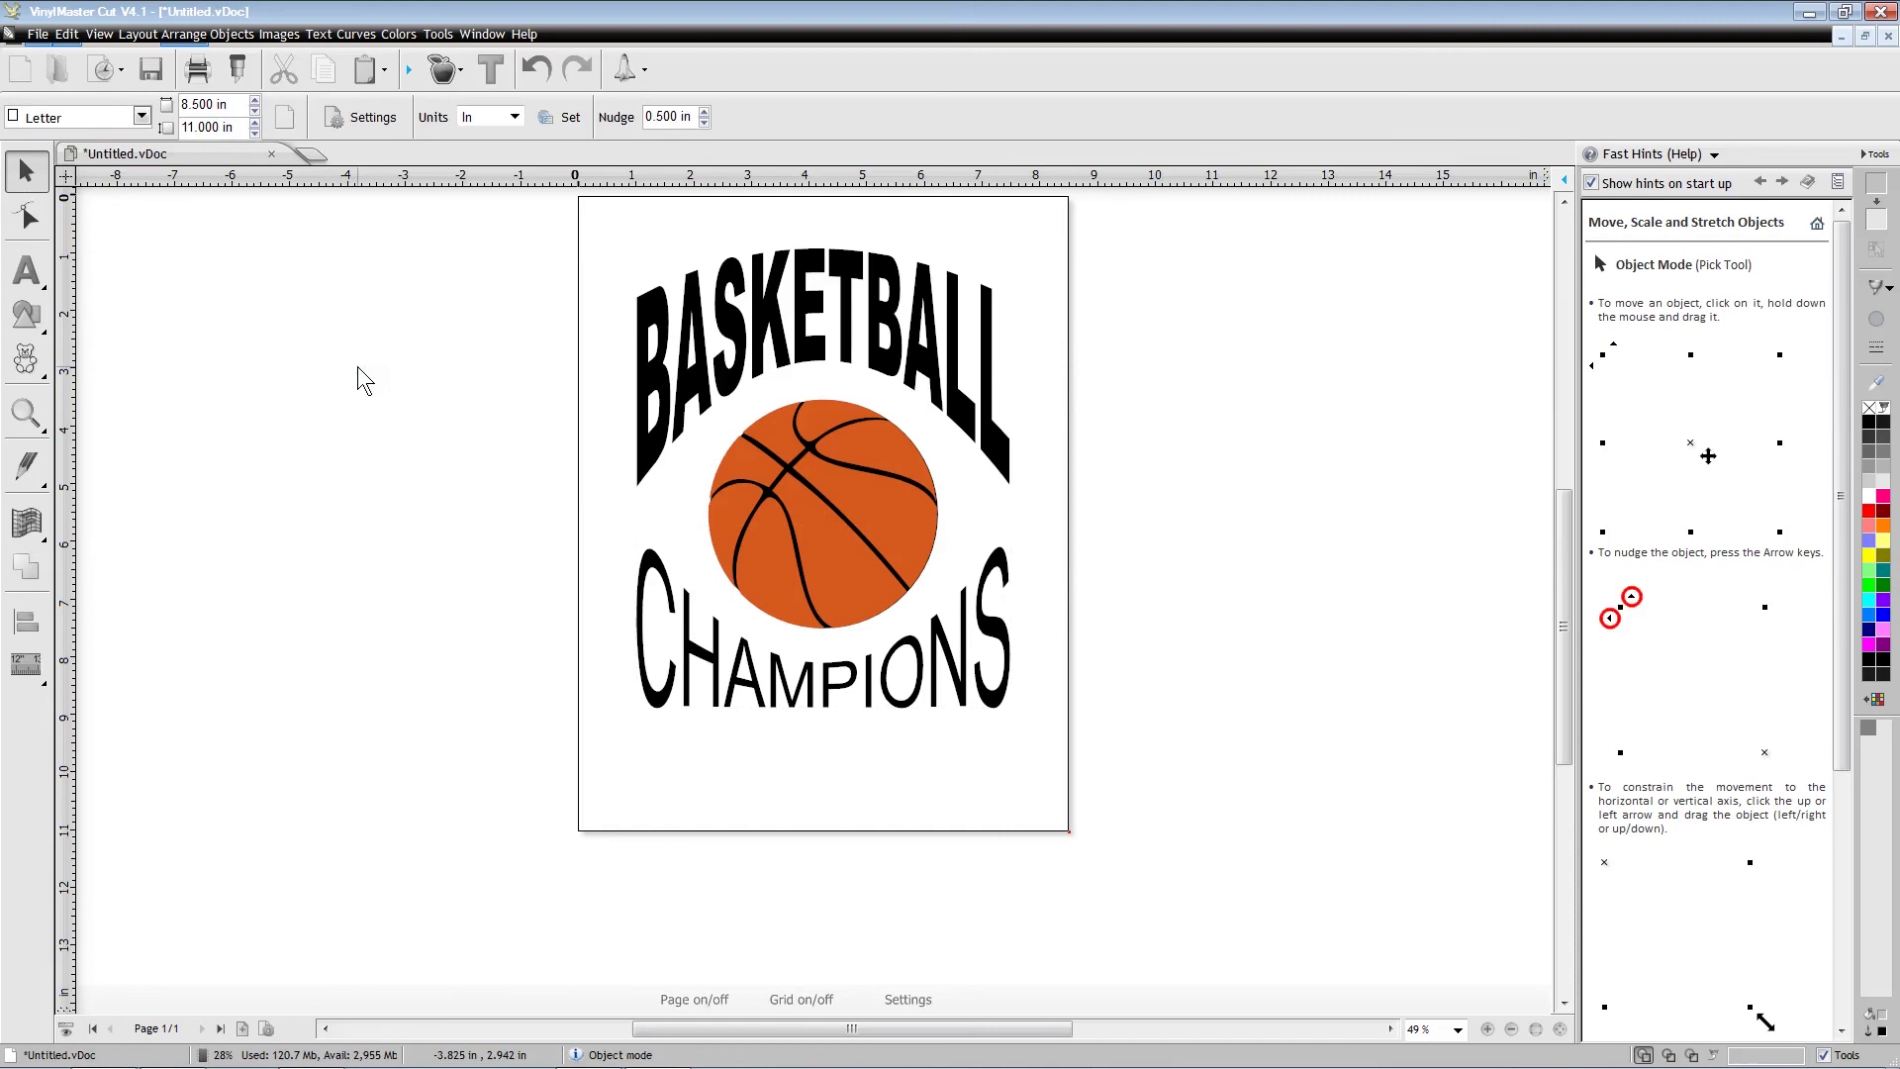